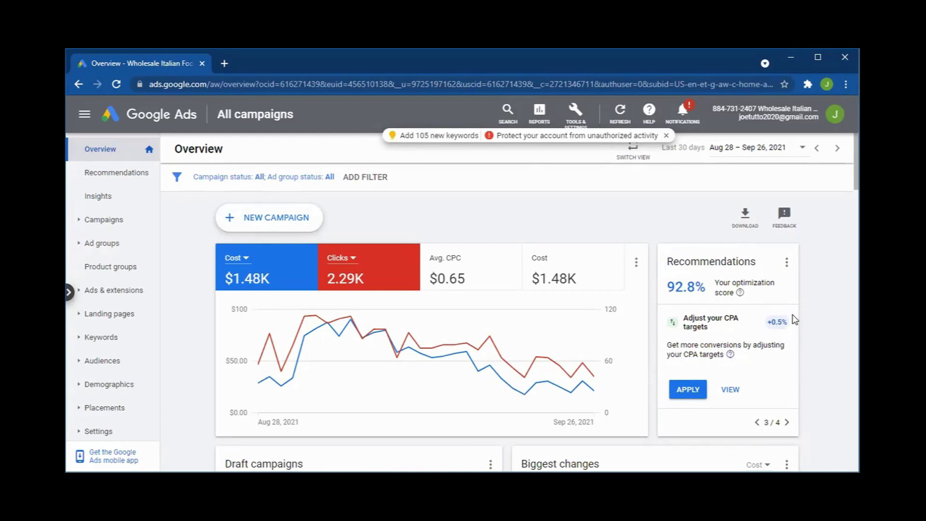
# Browse the recommendation cards on the account overview and open the Add new keywords recommendation.
pyautogui.moveTo(775, 327)
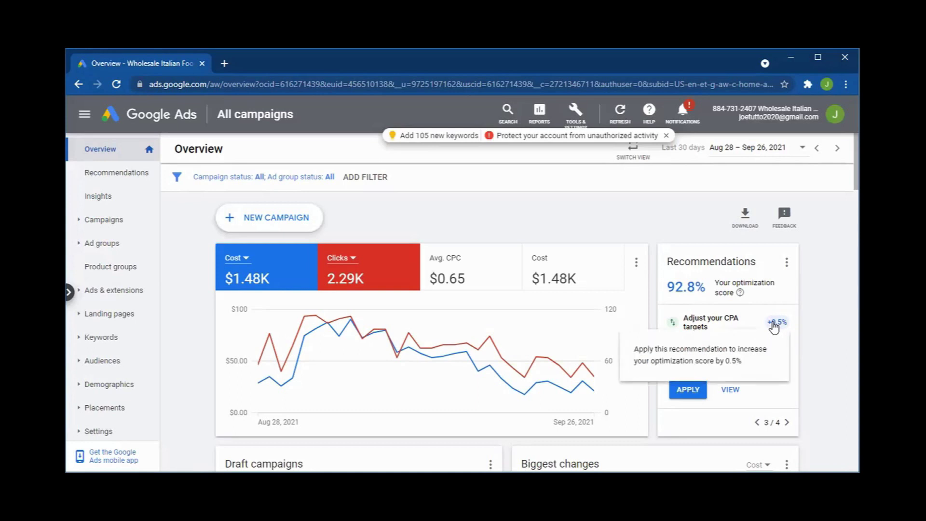
pyautogui.click(786, 422)
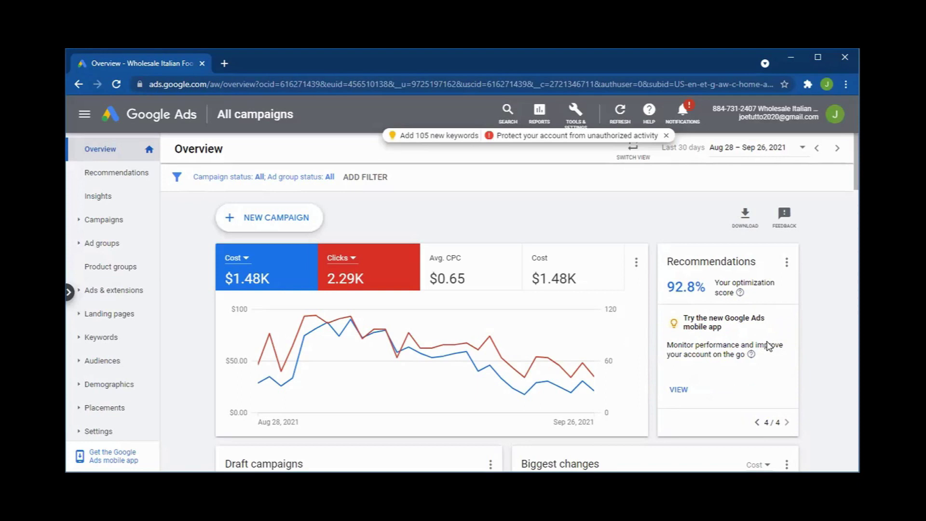
pyautogui.click(757, 423)
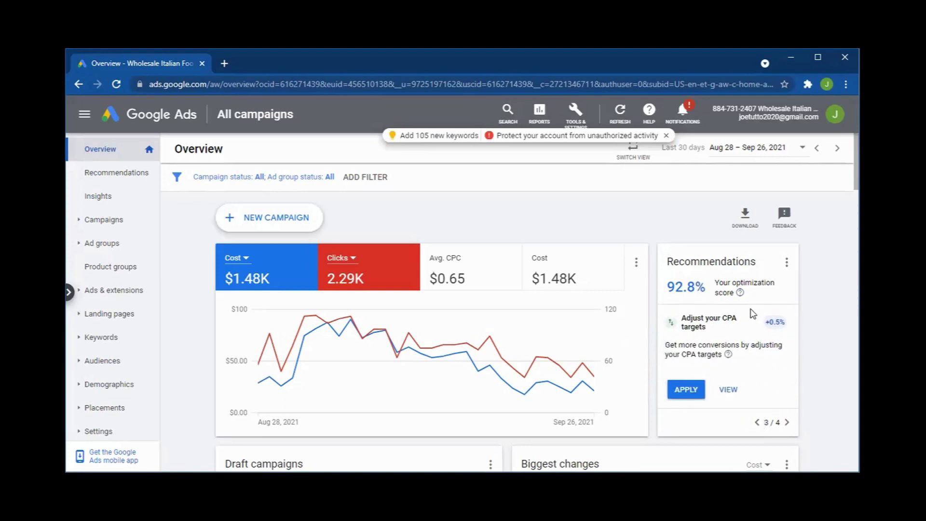
pyautogui.click(760, 424)
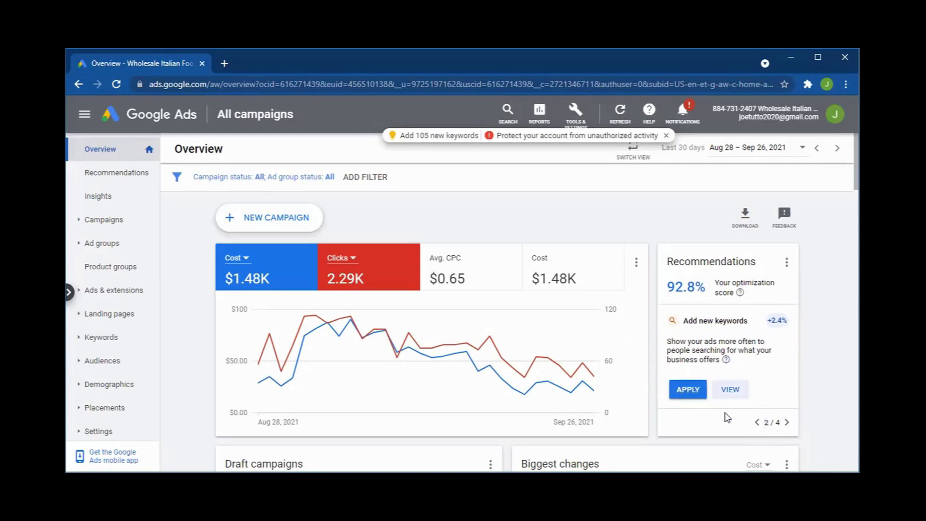
pyautogui.click(733, 394)
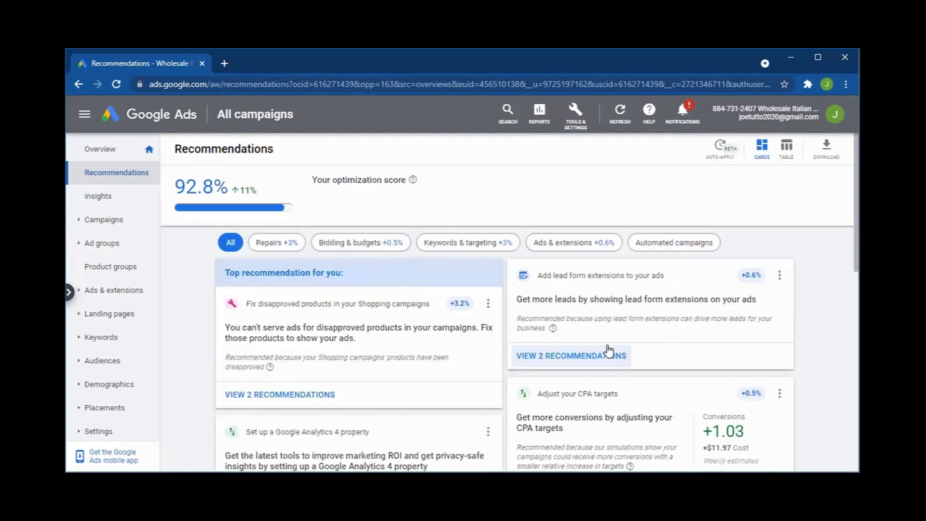
pyautogui.click(609, 353)
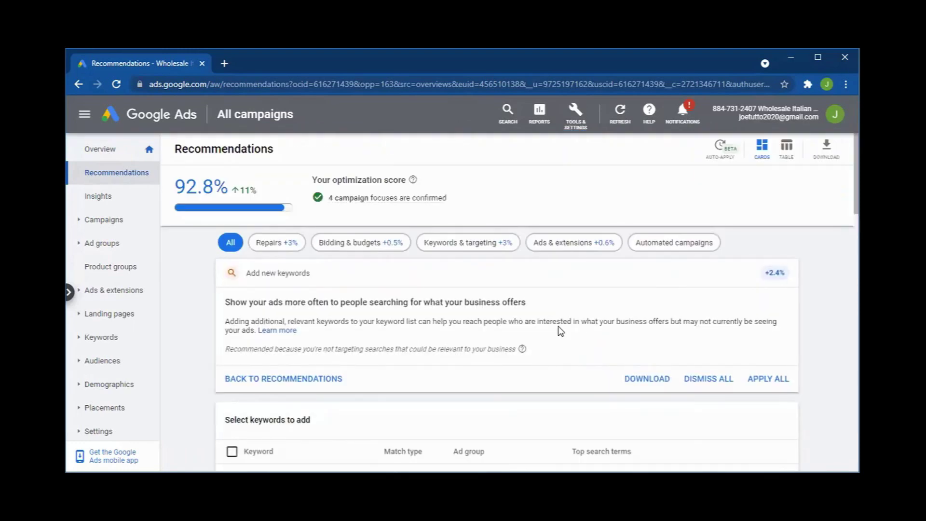
# Select all ten suggested keywords on the first page except "pastry pastry" and apply them to their ad groups.
pyautogui.scroll(-5, 560, 330)
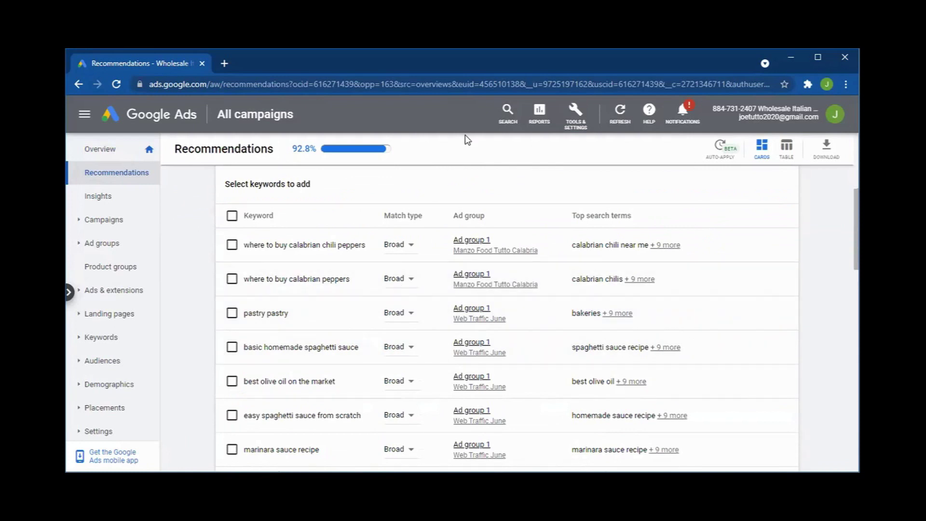
pyautogui.click(232, 245)
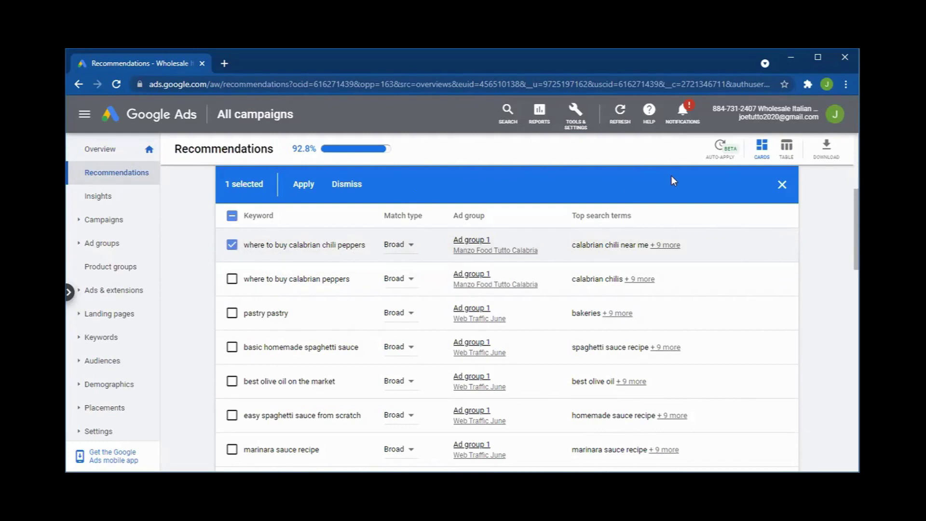
pyautogui.click(232, 279)
pyautogui.scroll(-1, 269, 292)
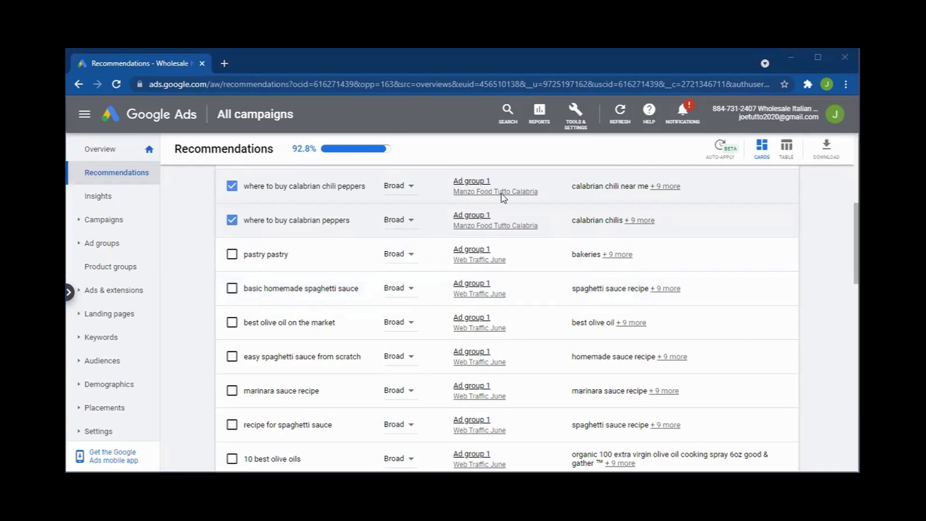
pyautogui.click(232, 289)
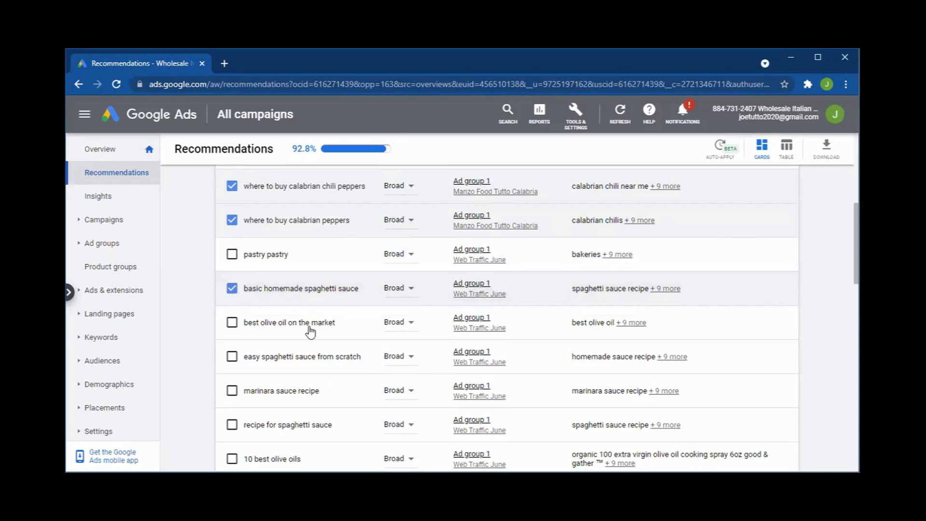
pyautogui.click(232, 322)
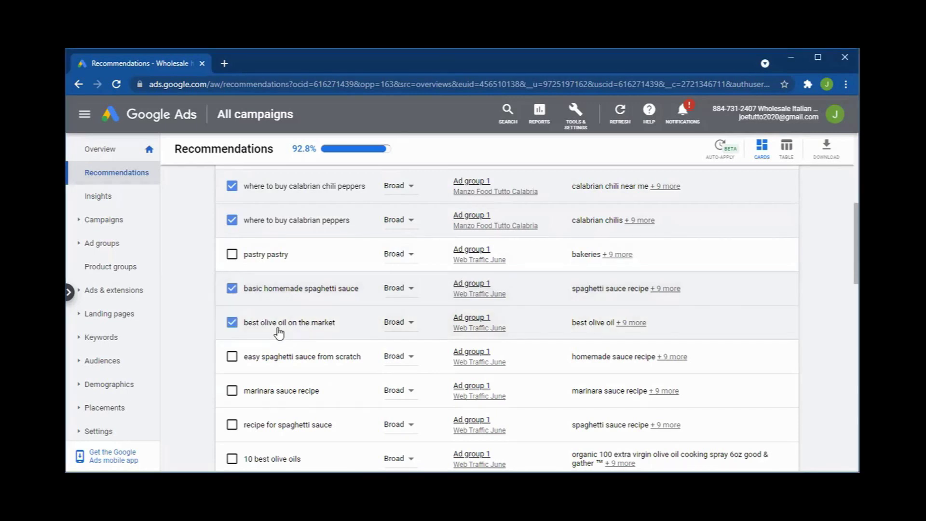
pyautogui.scroll(-1, 251, 319)
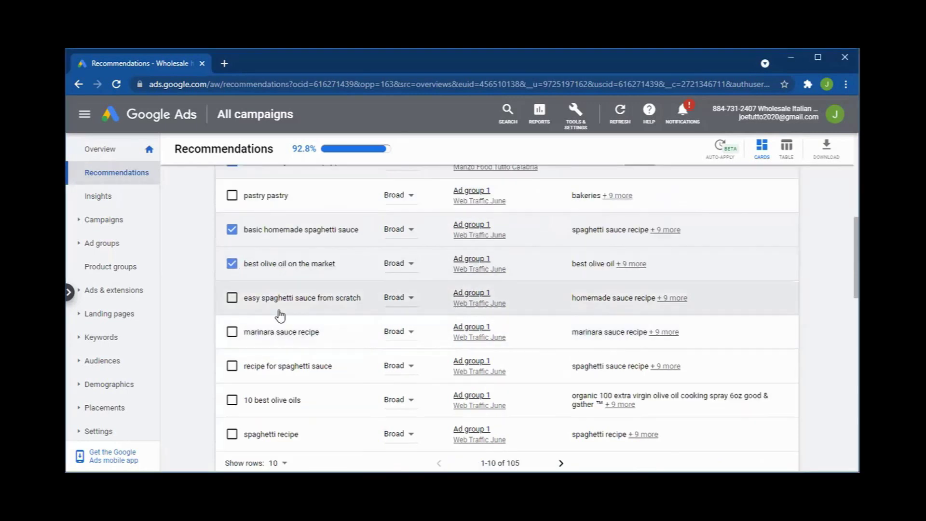
pyautogui.click(232, 302)
pyautogui.click(232, 333)
pyautogui.scroll(-1, 238, 352)
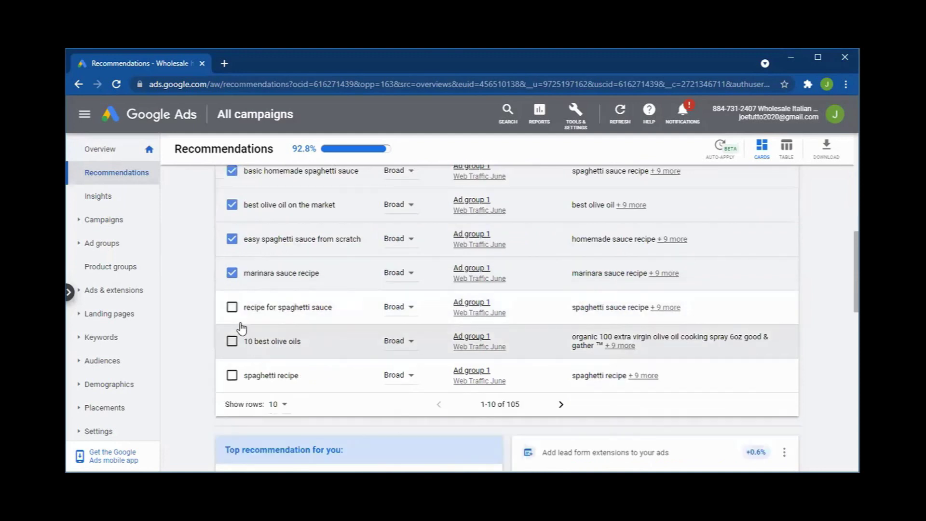
pyautogui.click(232, 307)
pyautogui.click(232, 342)
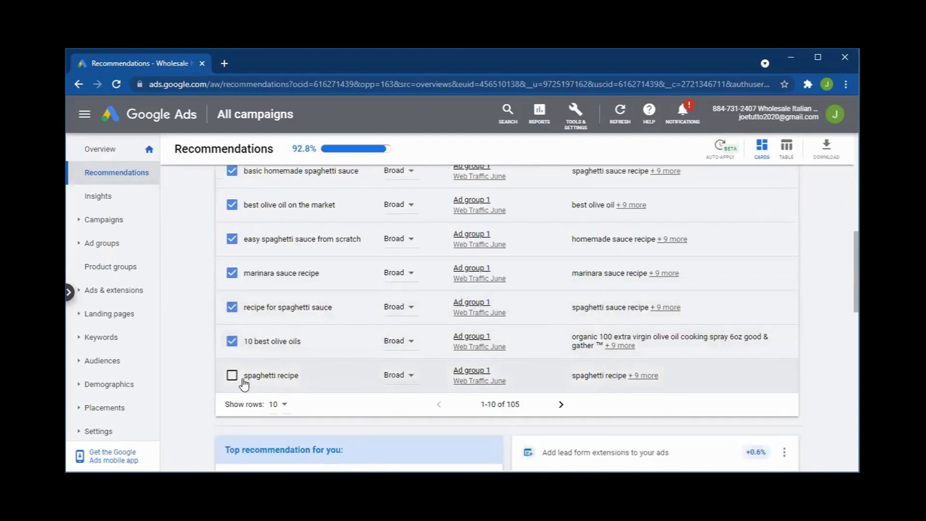
pyautogui.click(232, 375)
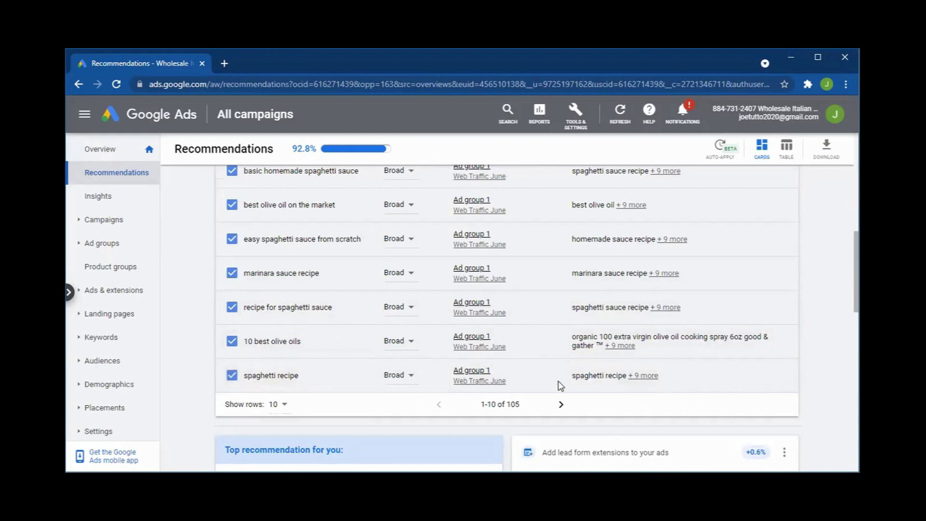
pyautogui.scroll(5, 569, 355)
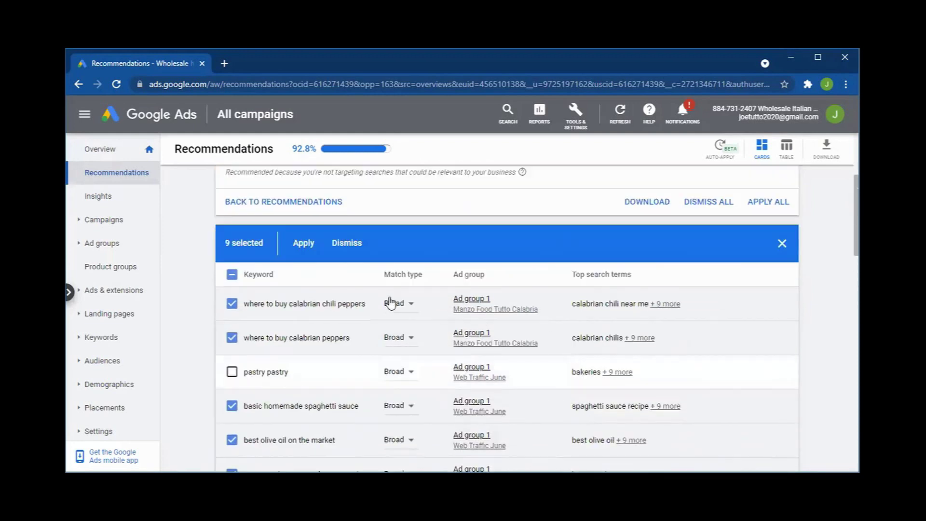
pyautogui.click(303, 244)
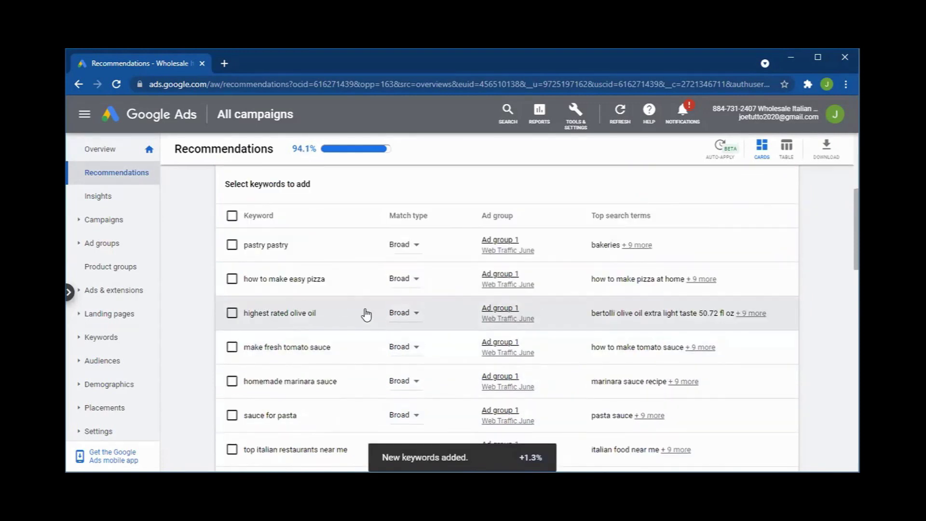
# Look over the remaining keyword suggestions and return to the account overview.
pyautogui.scroll(-3, 345, 306)
pyautogui.scroll(7, 355, 310)
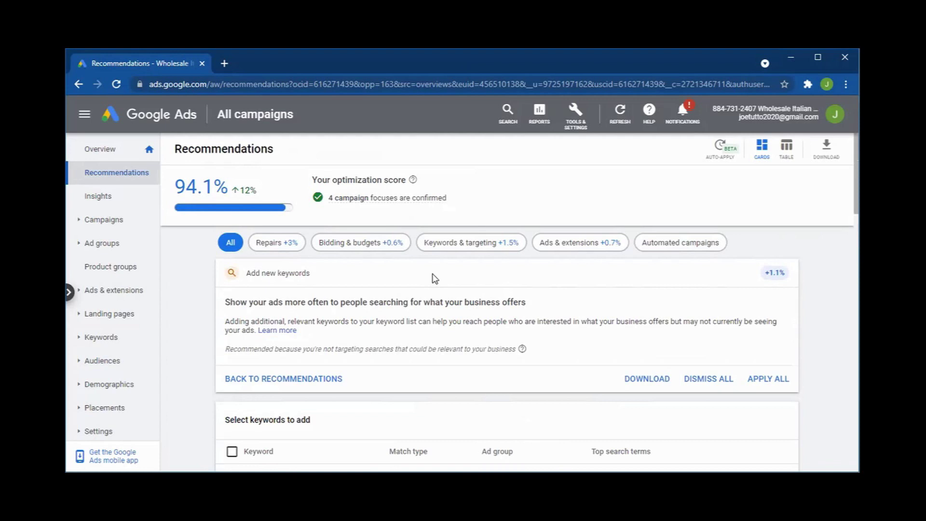
pyautogui.click(225, 121)
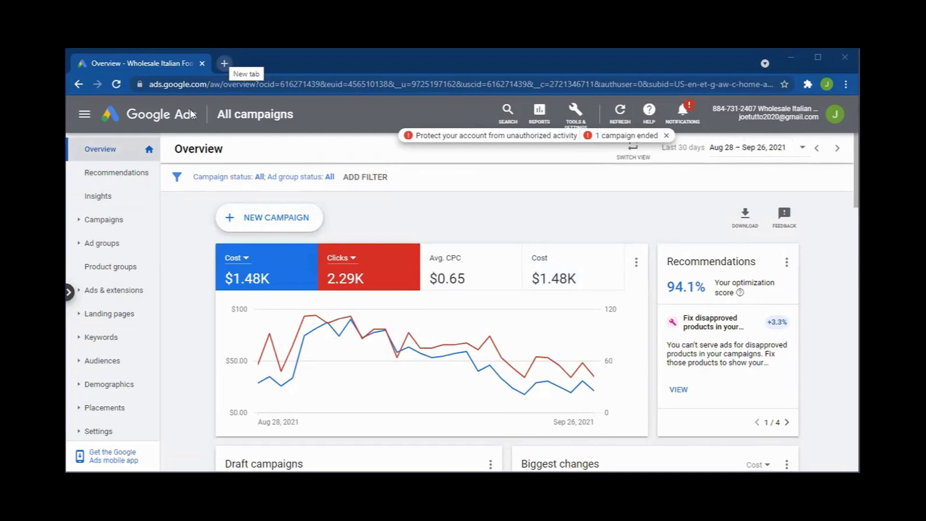
# Search Google for "wholesale italian food" in a new browser tab.
pyautogui.click(221, 59)
pyautogui.click(195, 86)
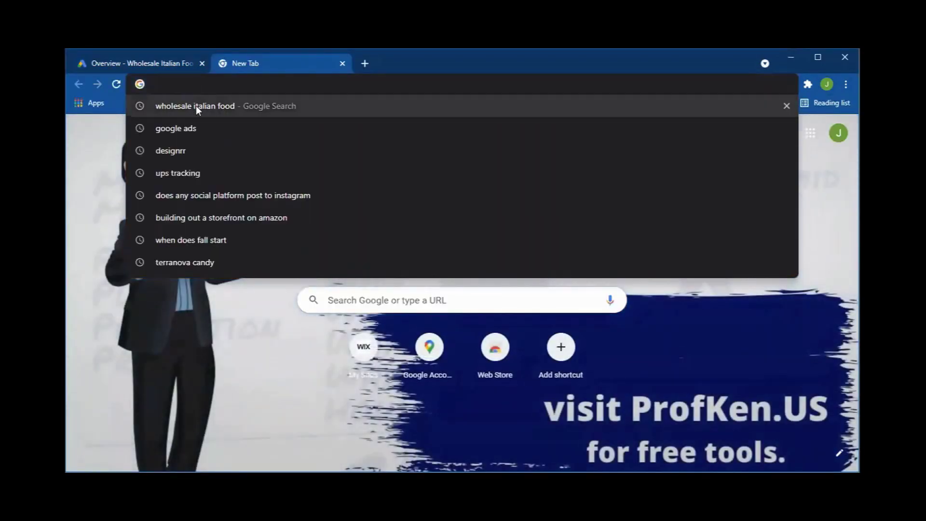
pyautogui.click(196, 105)
# Open wholesaleitalianfood.com in another new browser tab.
pyautogui.click(365, 63)
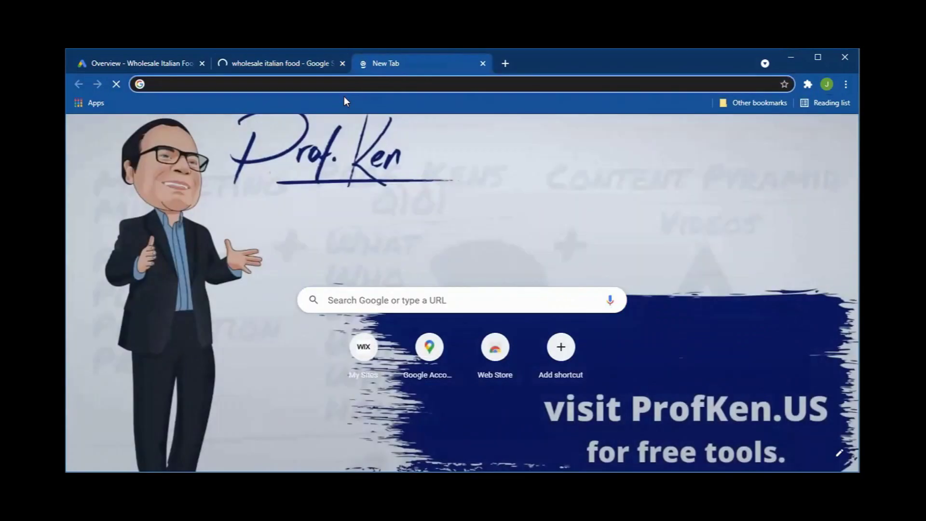
pyautogui.write('whole')
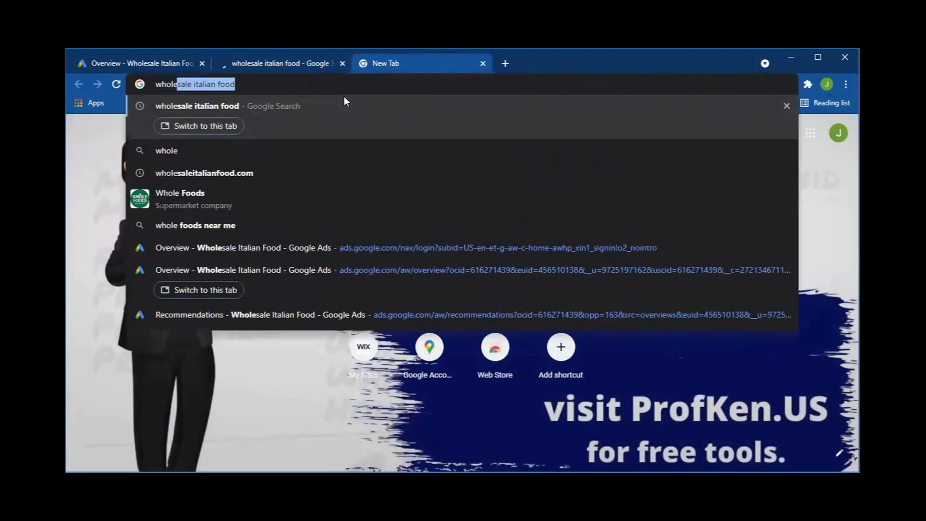
pyautogui.write('salei')
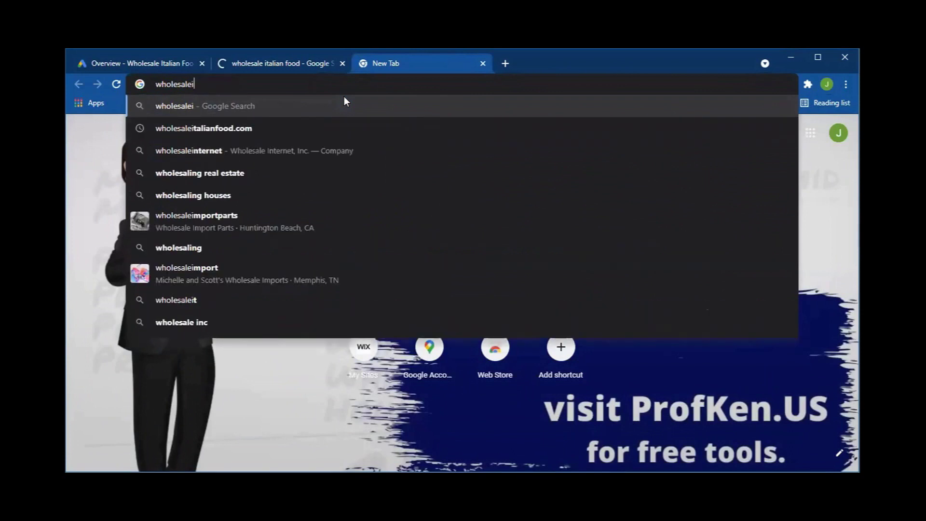
pyautogui.write('taliand')
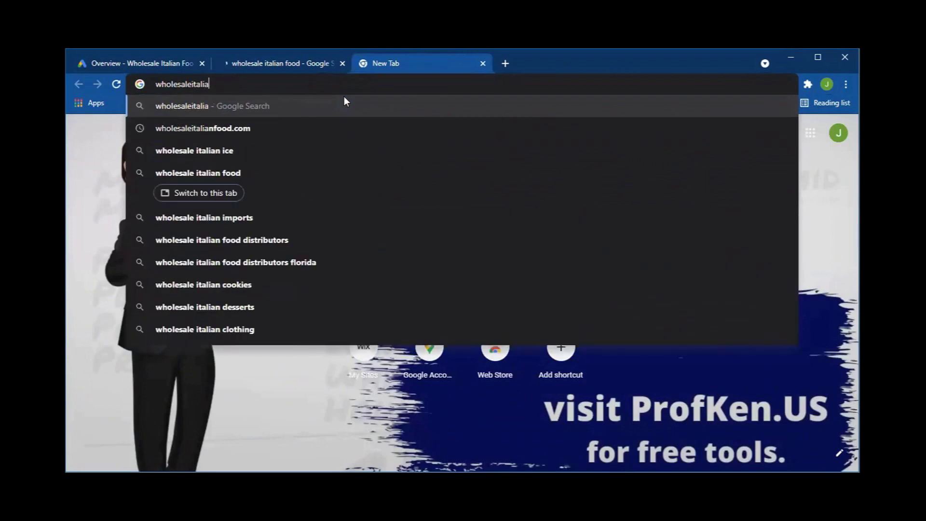
pyautogui.press('BackSpace')
pyautogui.write('food.com')
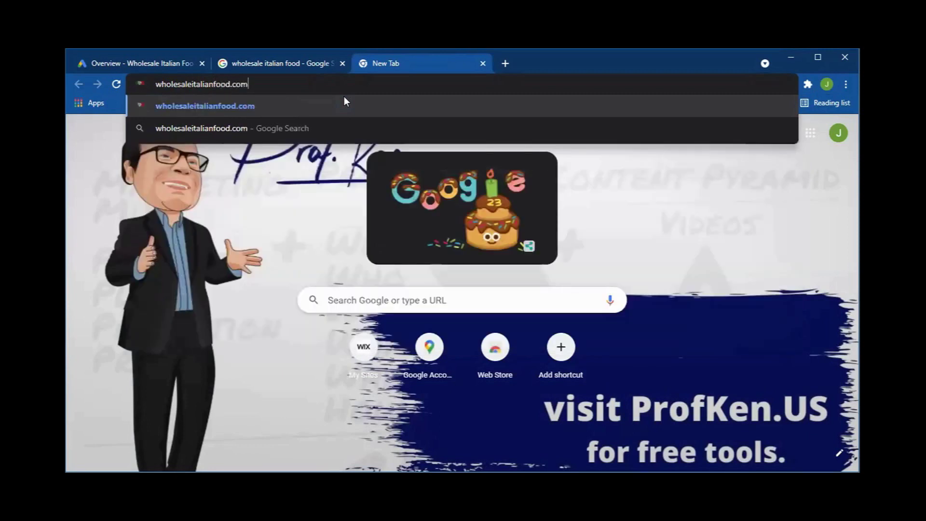
pyautogui.press('Return')
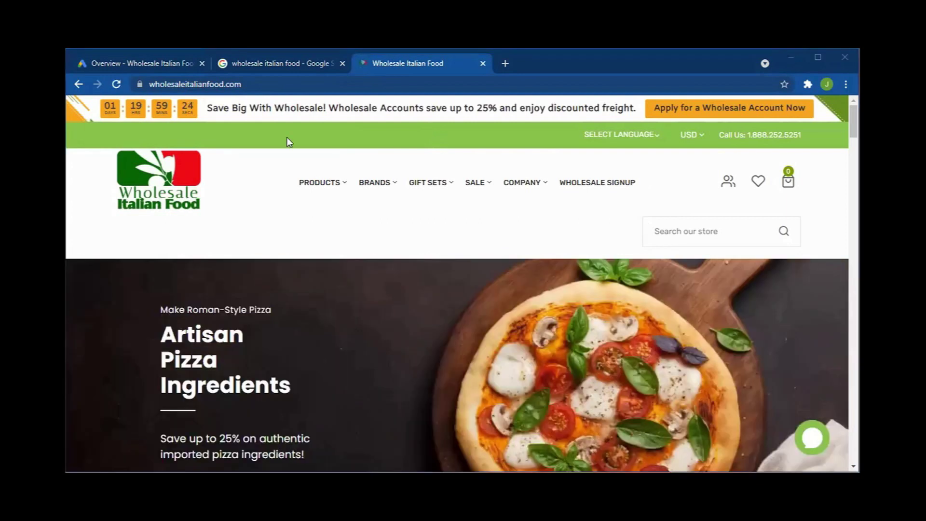
# Examine the store's home page, including its promotional banners and the shop-by-category section.
pyautogui.scroll(-3, 241, 284)
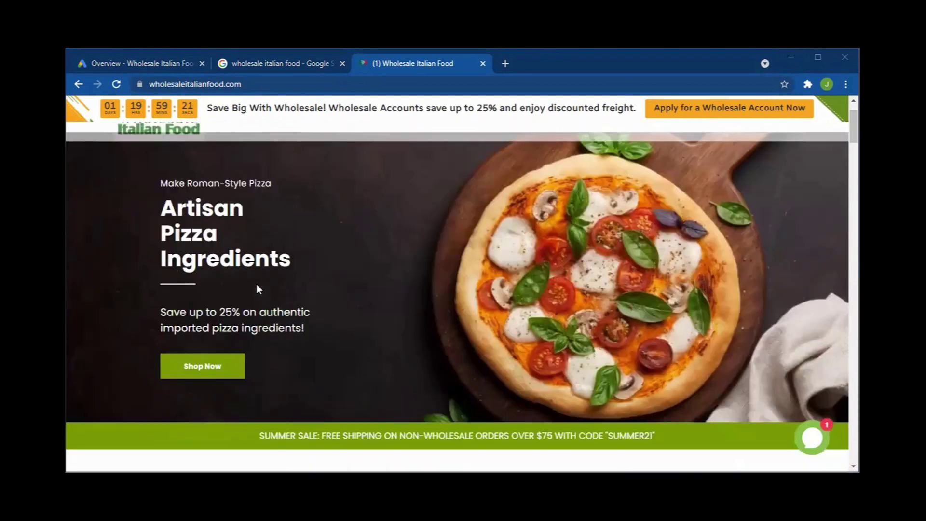
pyautogui.scroll(-5, 257, 285)
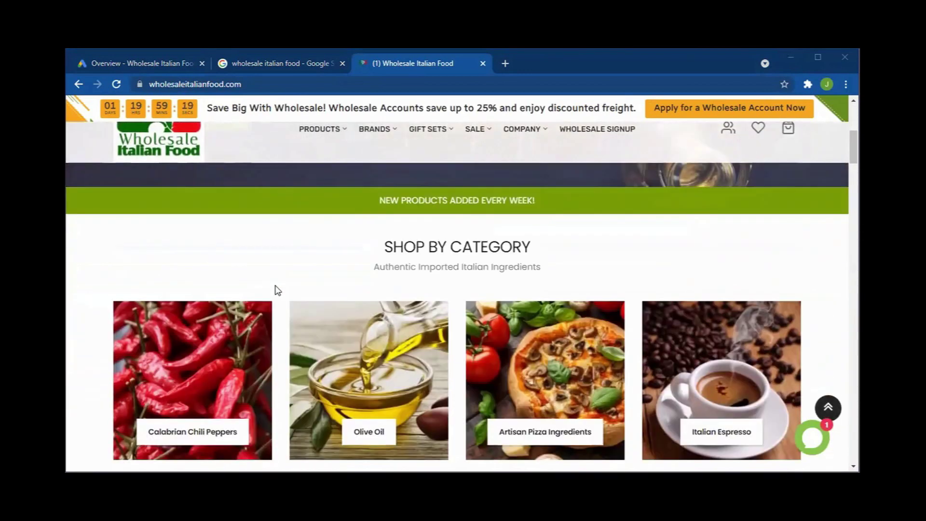
pyautogui.scroll(-8, 276, 290)
pyautogui.scroll(6, 278, 290)
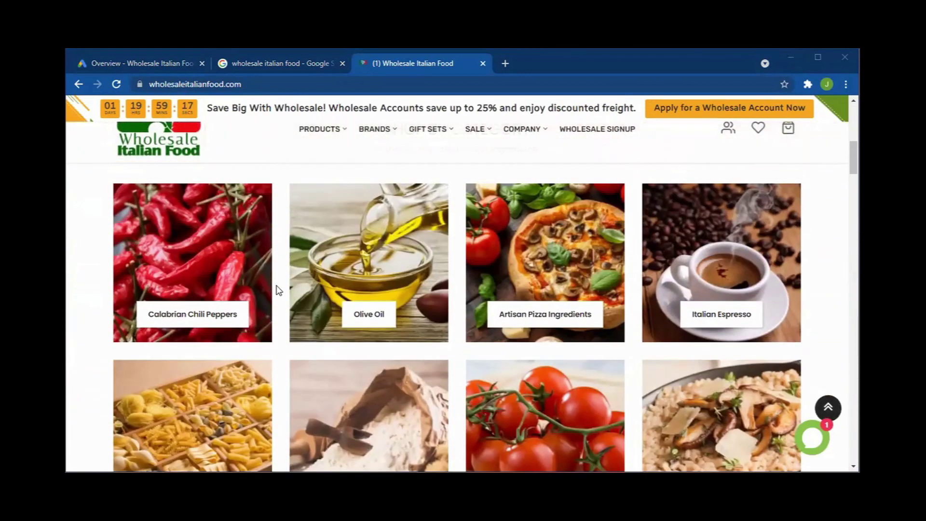
pyautogui.scroll(10, 278, 290)
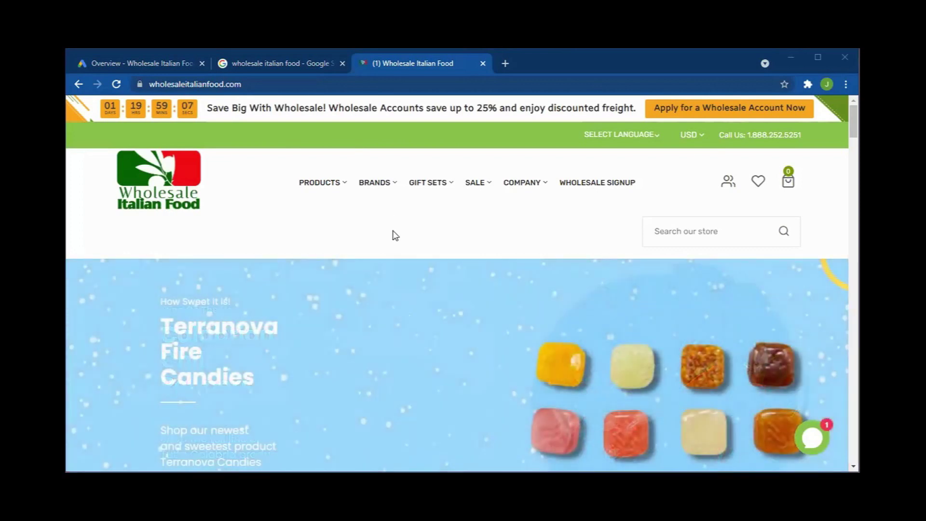
pyautogui.scroll(-3, 393, 230)
pyautogui.scroll(-1, 405, 242)
pyautogui.scroll(2, 415, 253)
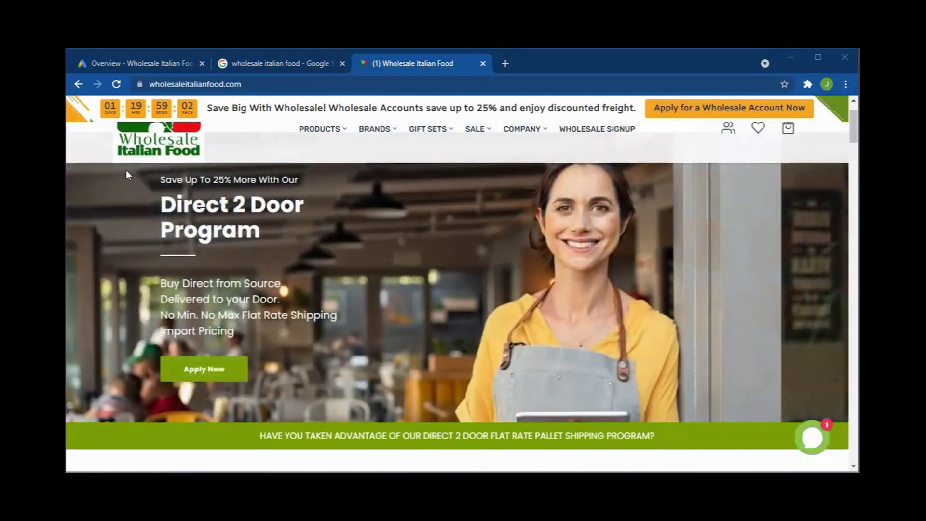
# Open the Terranova brand collection and look through its candy products.
pyautogui.moveTo(380, 133)
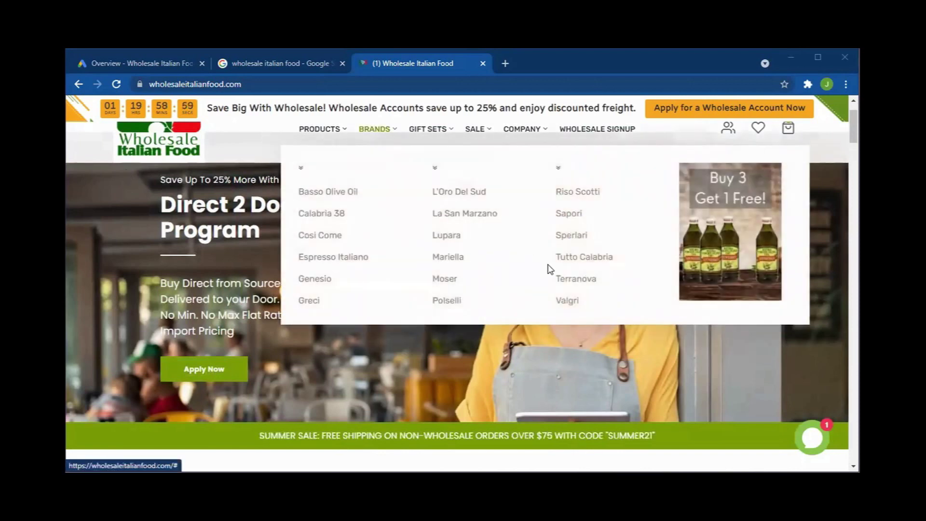
pyautogui.click(571, 282)
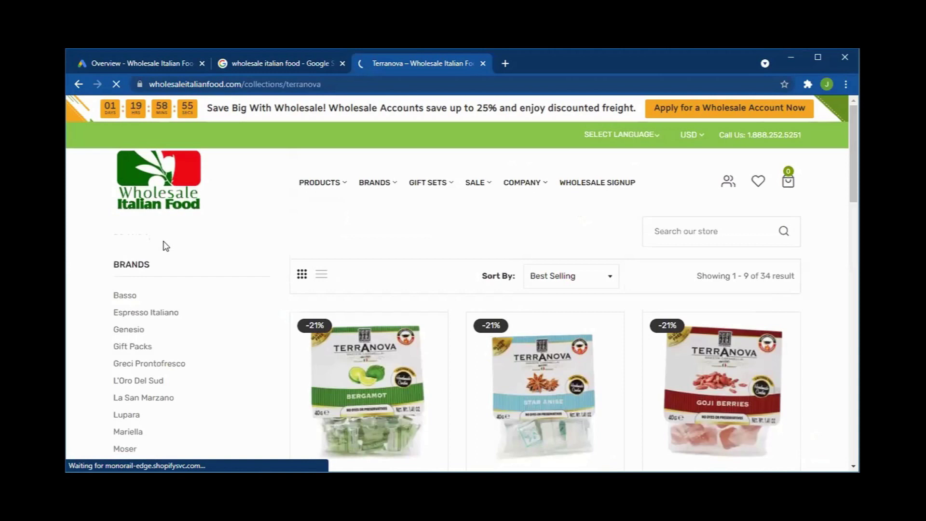
pyautogui.scroll(-3, 439, 304)
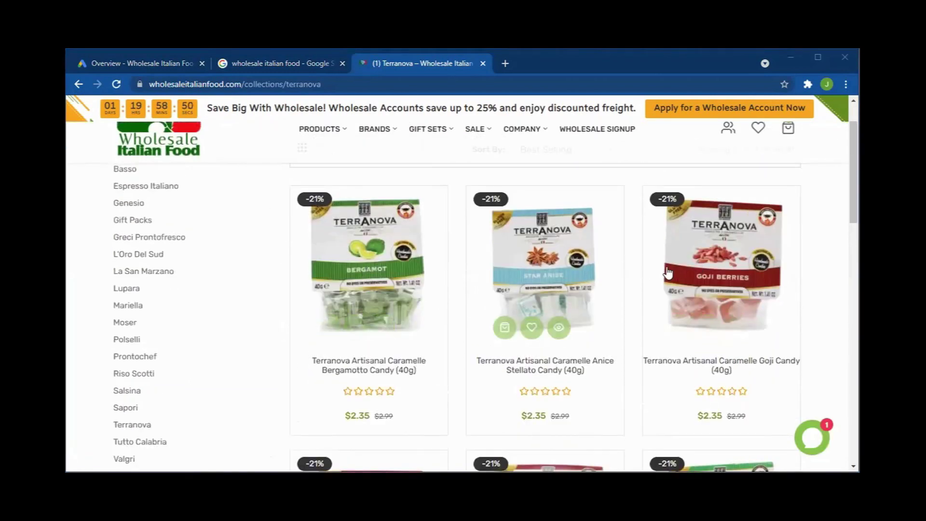
pyautogui.scroll(-2, 562, 295)
pyautogui.scroll(1, 442, 287)
pyautogui.scroll(-5, 445, 295)
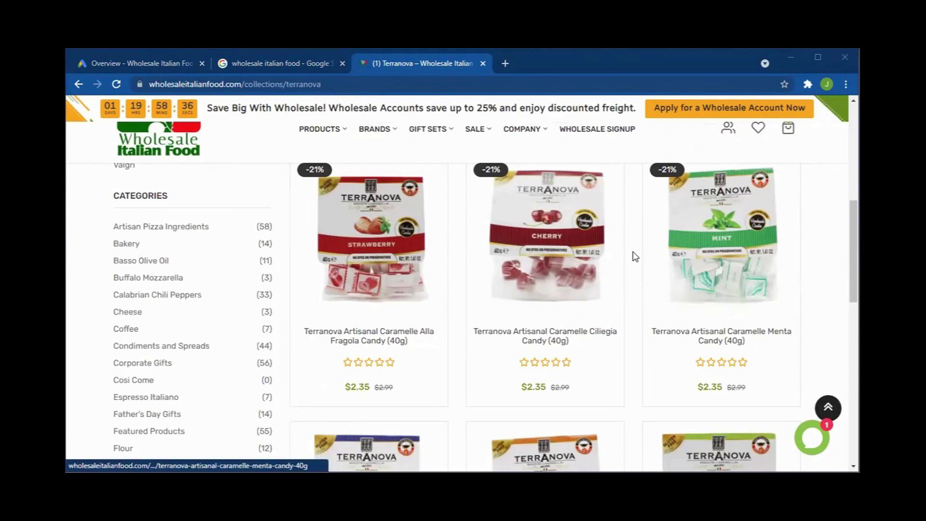
# Examine the remaining Terranova candy listings and the collection page's web address.
pyautogui.scroll(-2, 633, 254)
pyautogui.scroll(-5, 635, 257)
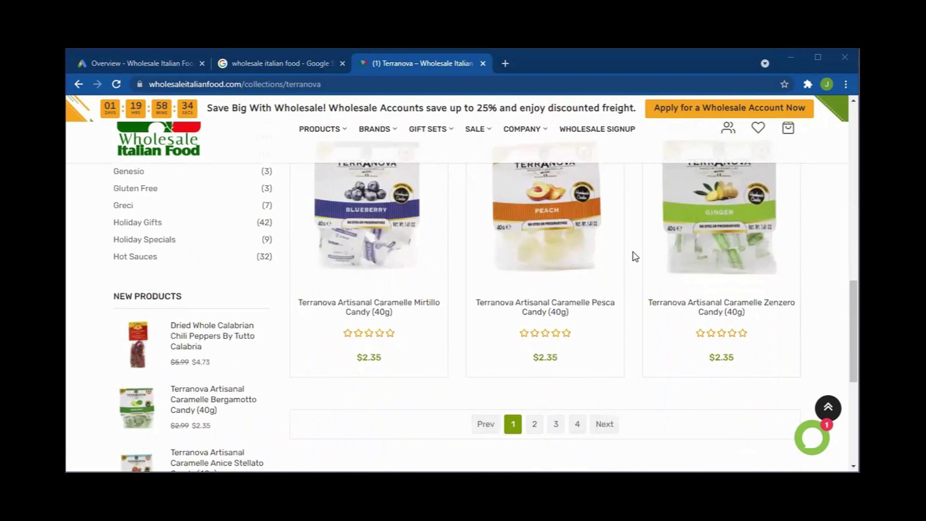
pyautogui.scroll(-1, 636, 256)
pyautogui.scroll(9, 635, 257)
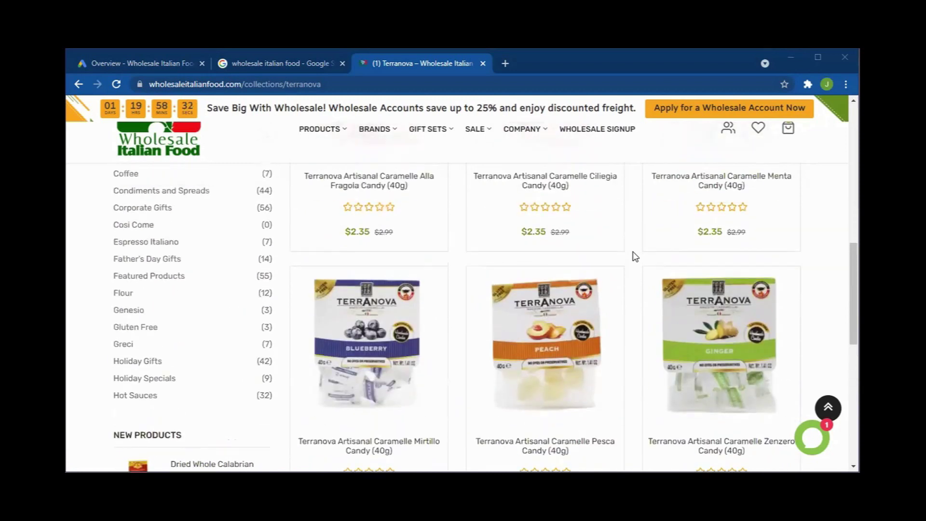
pyautogui.scroll(1, 635, 257)
pyautogui.scroll(2, 615, 243)
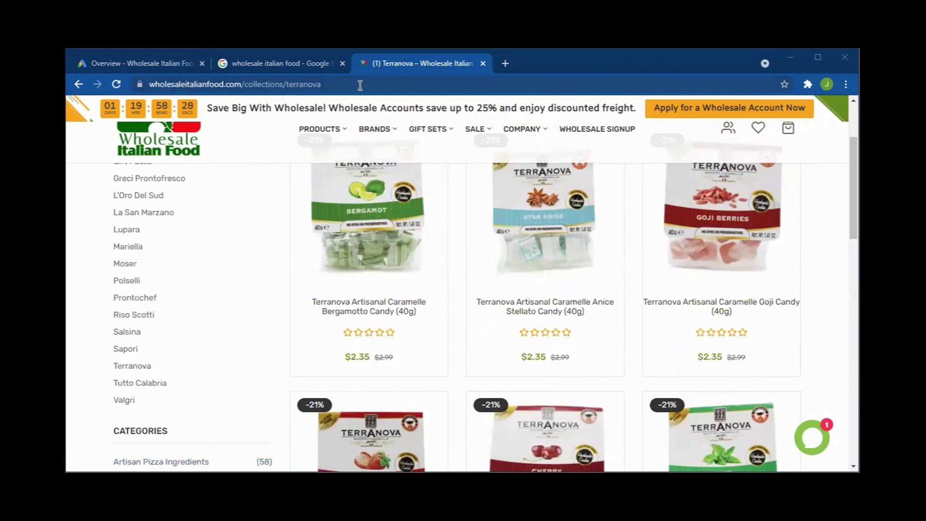
pyautogui.click(145, 78)
pyautogui.click(324, 85)
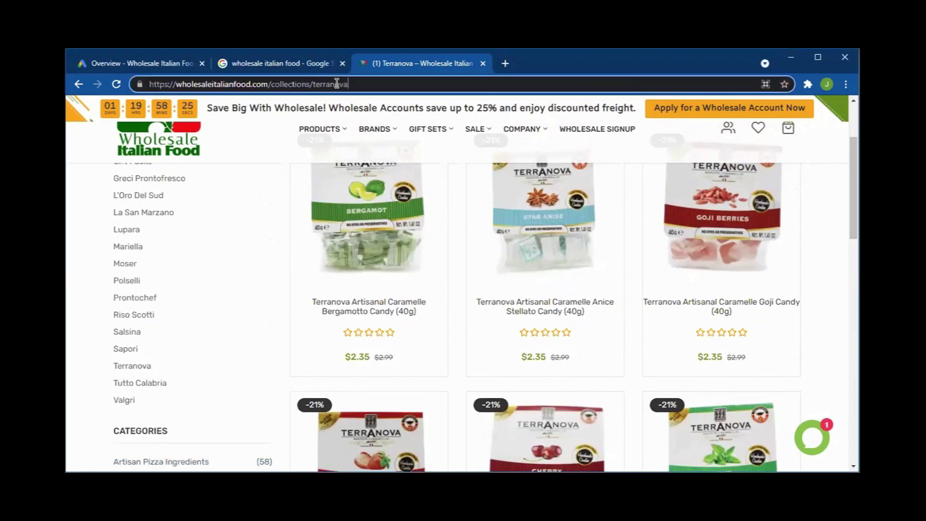
pyautogui.moveTo(358, 84); pyautogui.dragTo(147, 75)
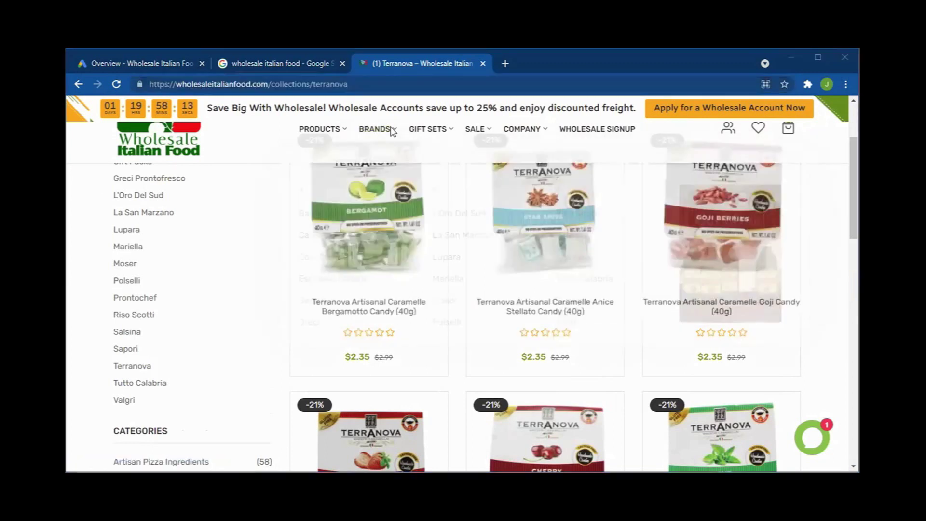
# Open the Calabrian Chili Peppers product collection and look through its listings.
pyautogui.moveTo(345, 134)
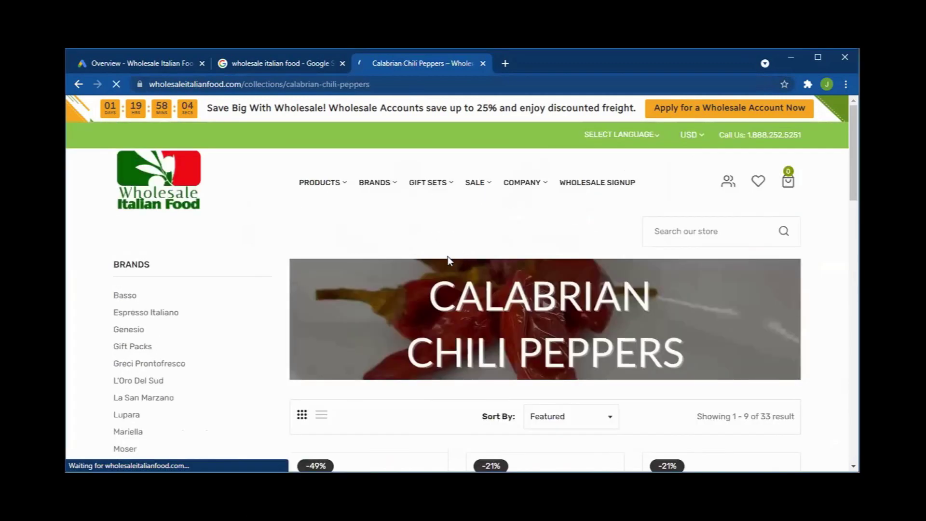
pyautogui.scroll(-6, 448, 256)
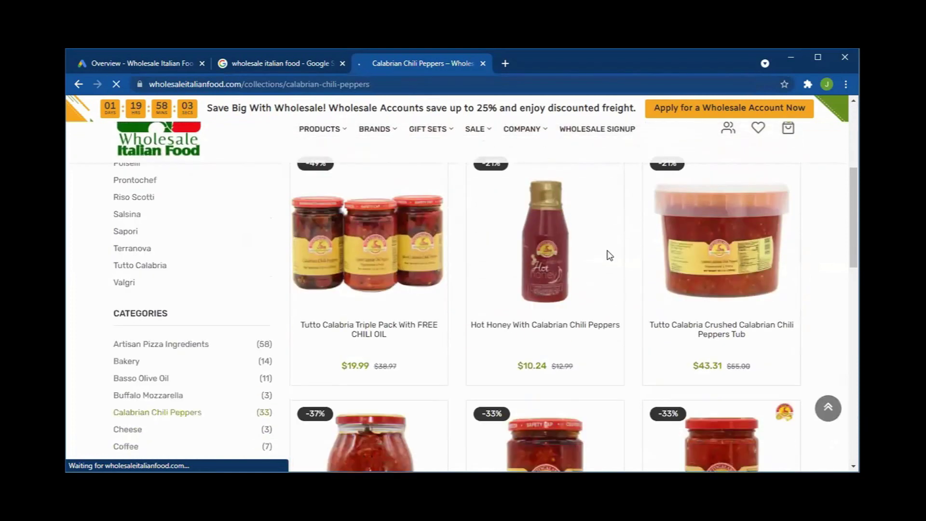
pyautogui.scroll(-1, 655, 246)
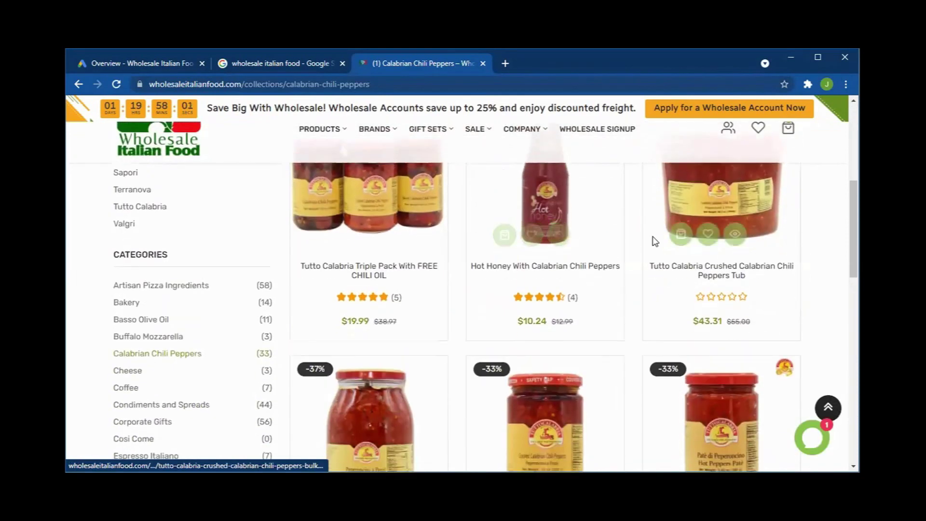
pyautogui.scroll(-3, 651, 242)
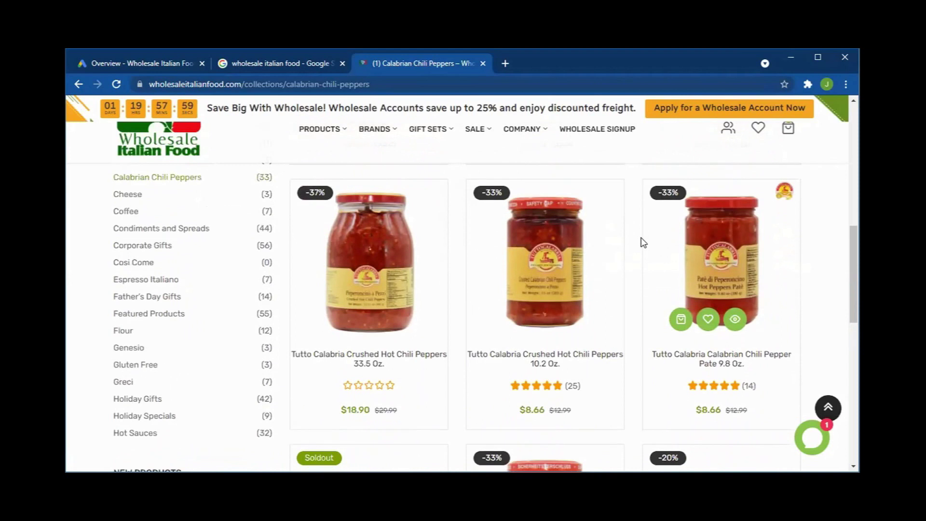
pyautogui.scroll(-1, 644, 242)
pyautogui.scroll(1, 636, 236)
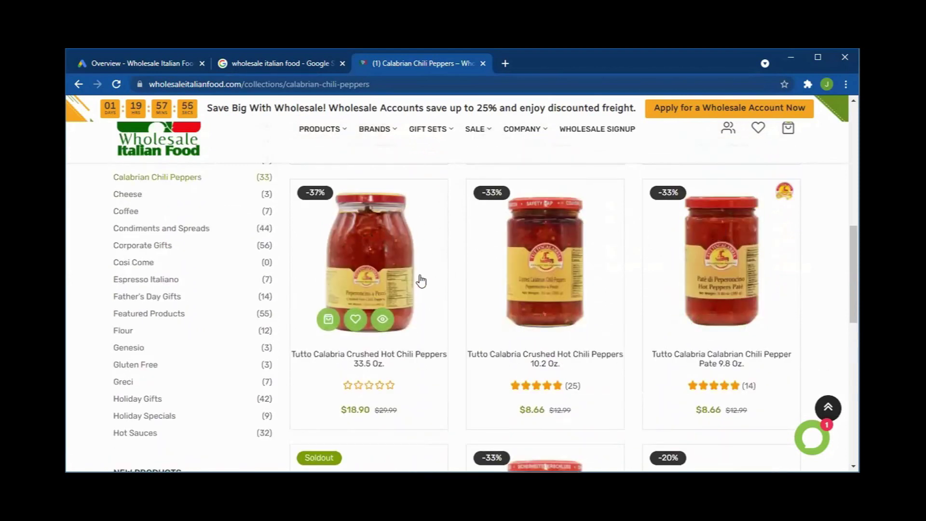
# Open the Tutto Calabria Crushed Hot Chili Peppers 33.5 Oz. product page and review its description, price and size options.
pyautogui.click(397, 270)
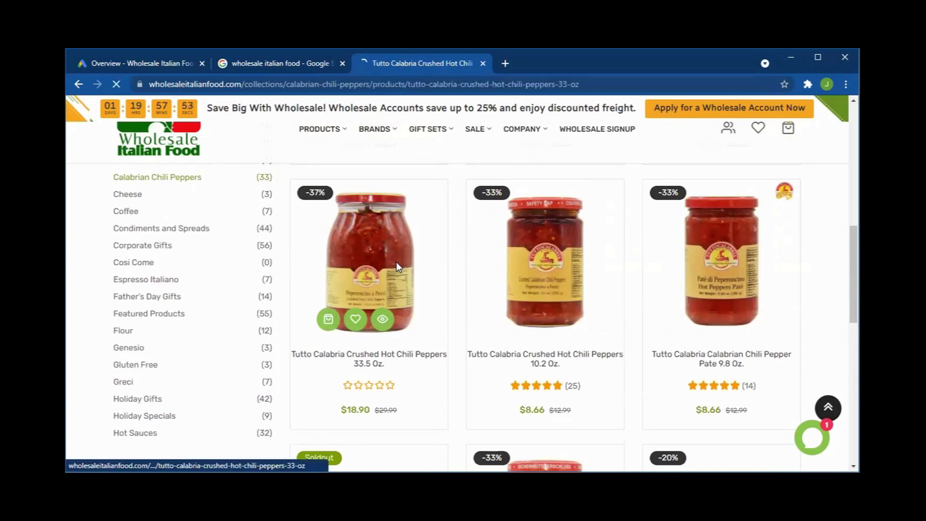
pyautogui.scroll(-2, 401, 271)
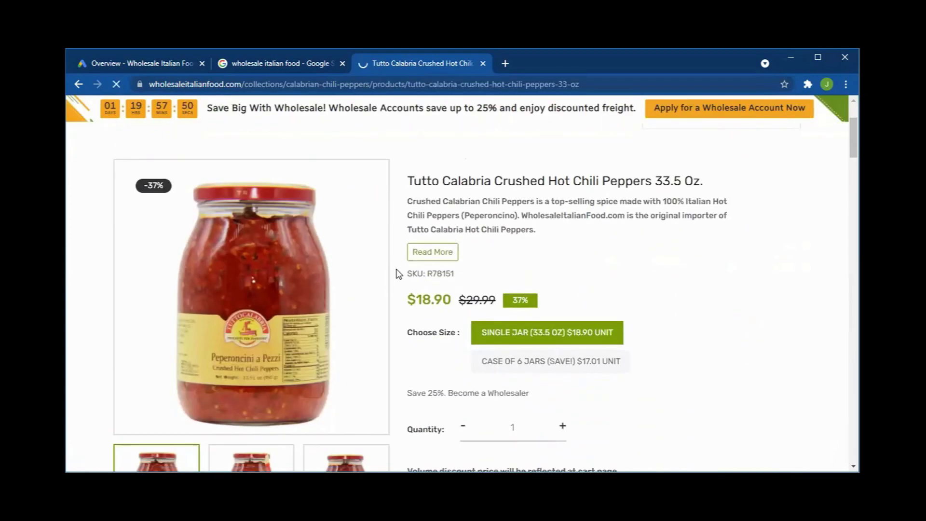
pyautogui.scroll(-4, 394, 272)
pyautogui.scroll(6, 393, 272)
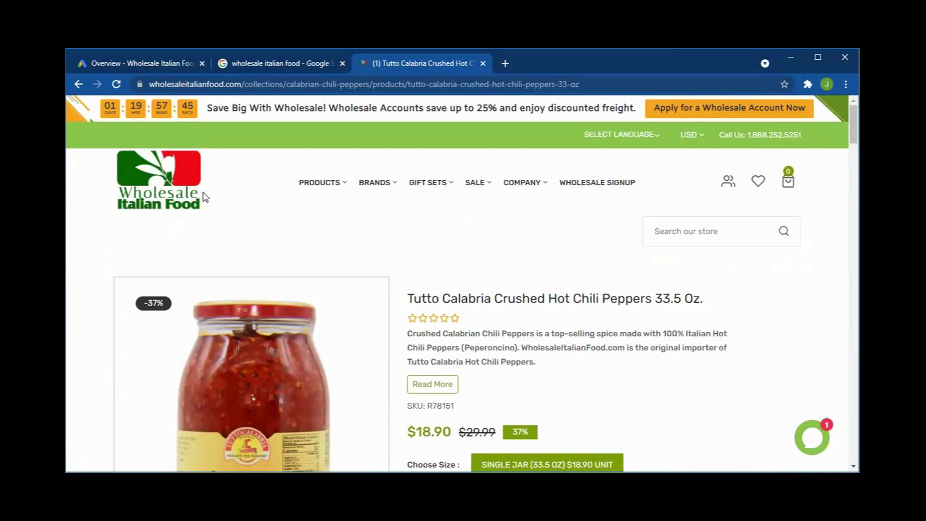
pyautogui.scroll(-4, 326, 347)
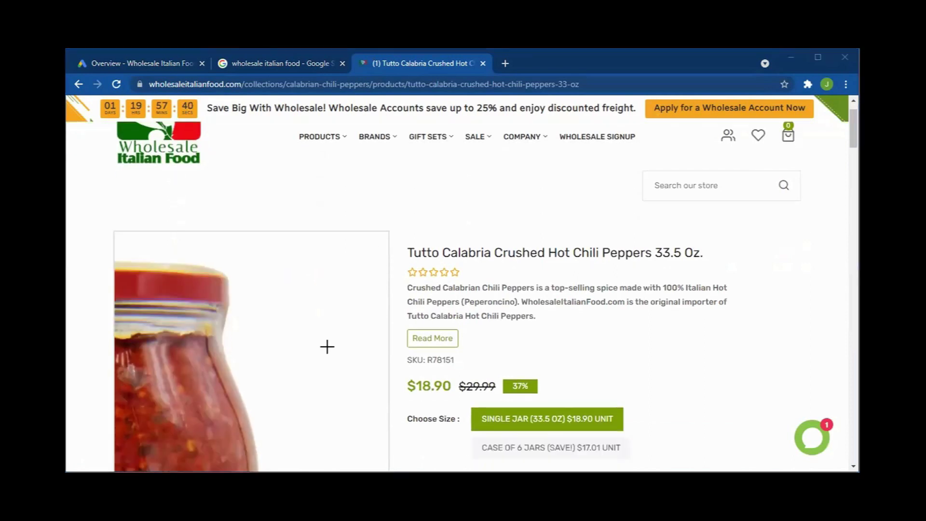
pyautogui.scroll(3, 366, 333)
pyautogui.scroll(-2, 392, 269)
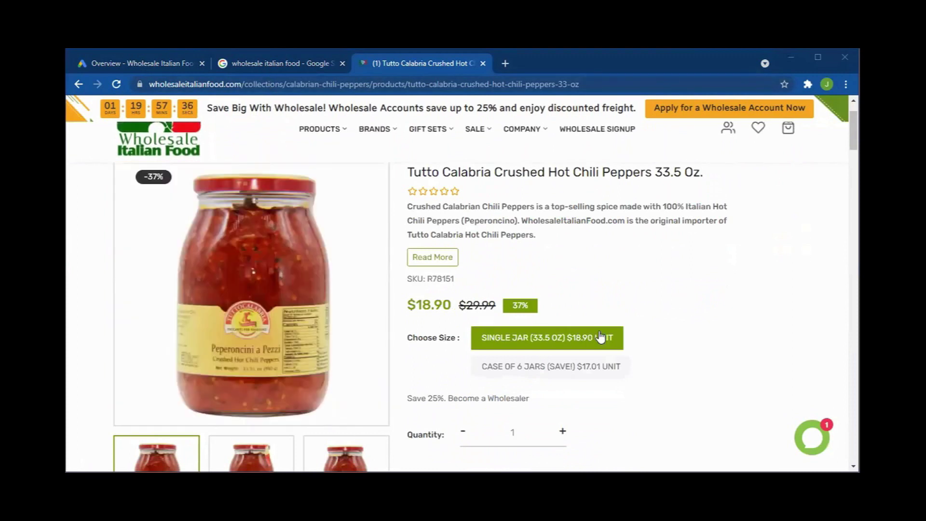
# Return to the Google results for "wholesale italian food" and review the shopping ads, search performance and the store's organic listing.
pyautogui.click(263, 64)
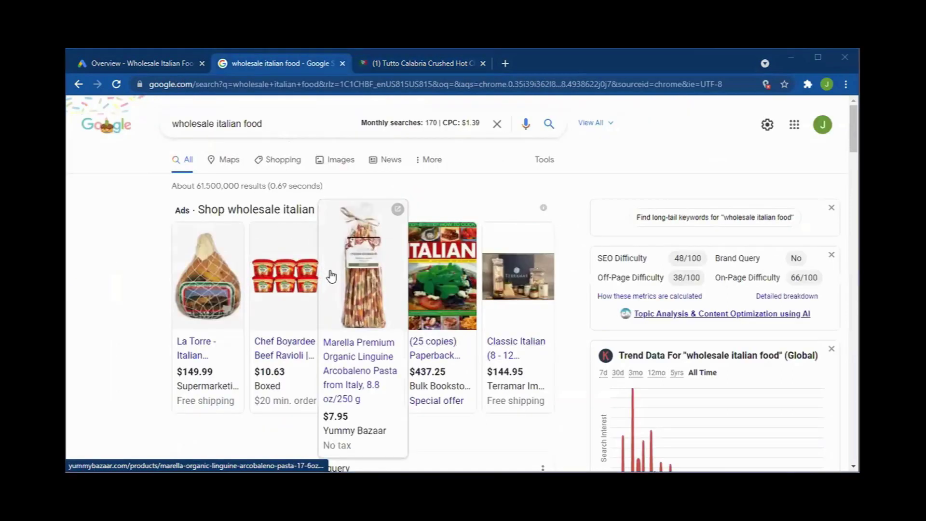
pyautogui.scroll(-4, 348, 337)
pyautogui.scroll(-1, 349, 310)
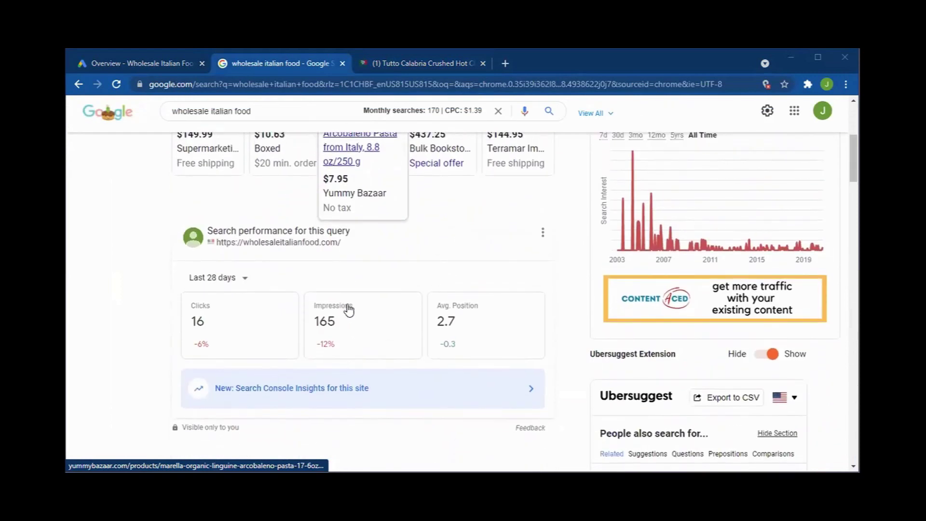
pyautogui.scroll(-5, 296, 310)
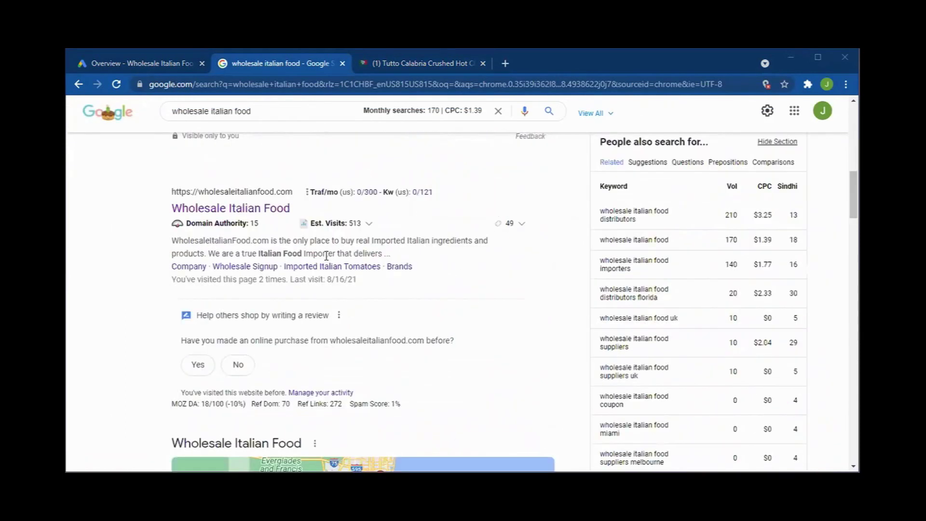
pyautogui.scroll(7, 412, 307)
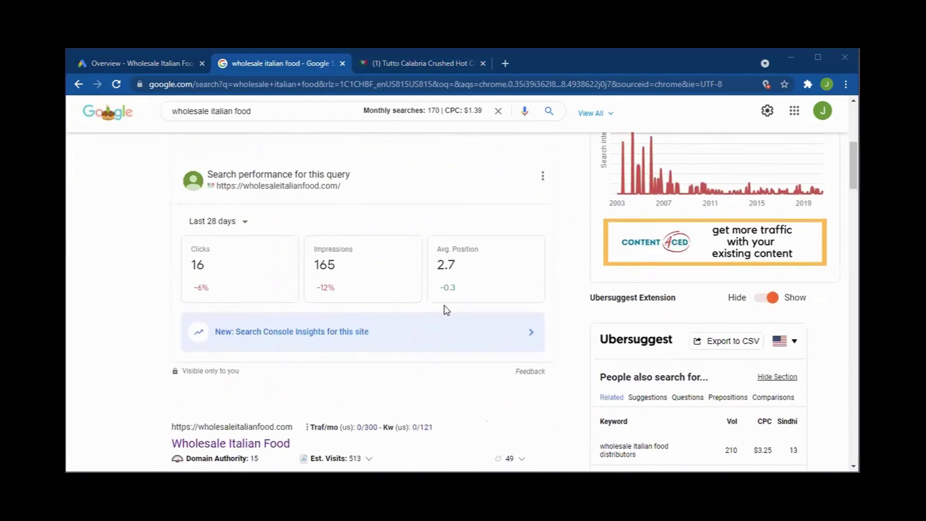
pyautogui.scroll(1, 450, 309)
pyautogui.scroll(1, 450, 309)
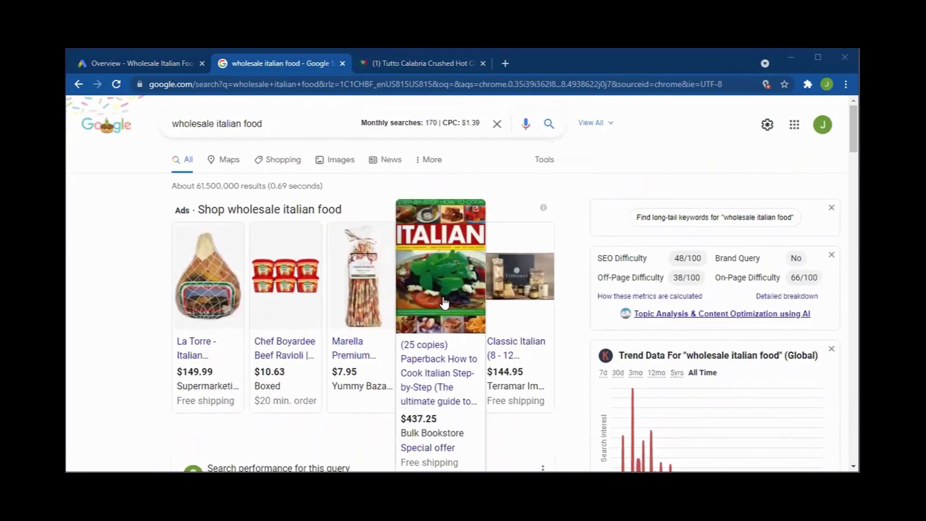
# Reload the "wholesale italian food" results and examine the map listings, organic results and text ads down to the related searches.
pyautogui.click(118, 88)
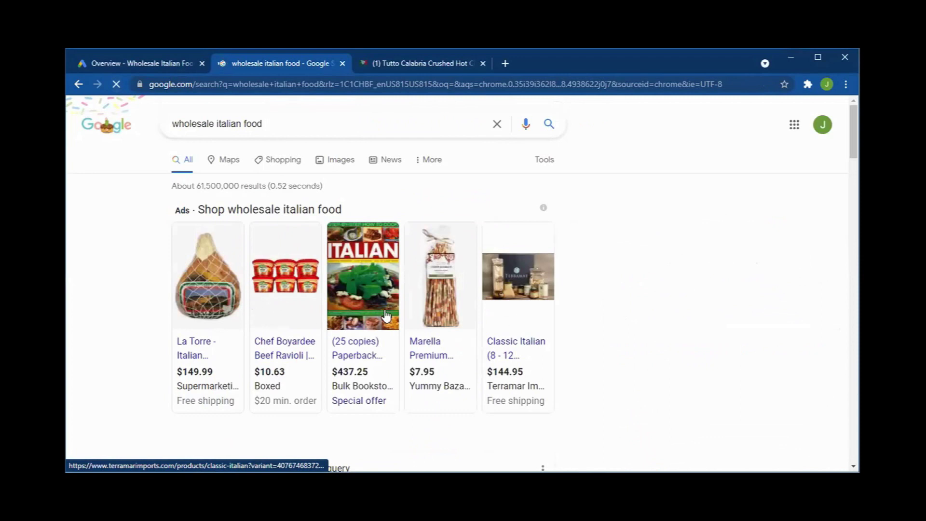
pyautogui.scroll(-1, 389, 317)
pyautogui.scroll(-6, 522, 324)
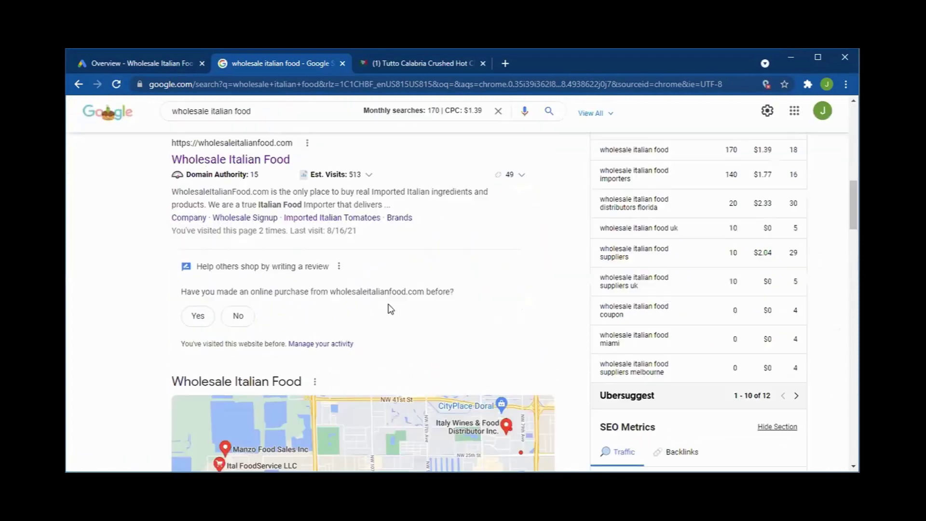
pyautogui.scroll(-6, 522, 325)
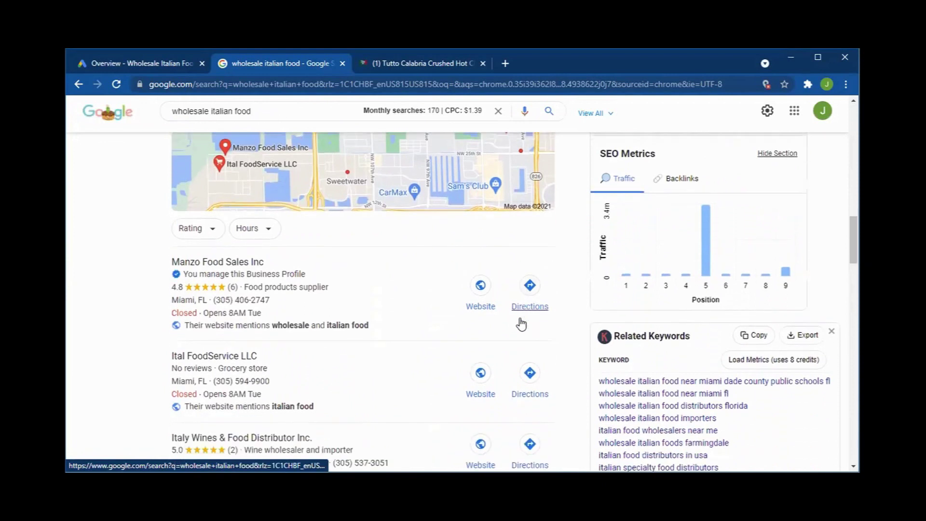
pyautogui.scroll(-5, 521, 323)
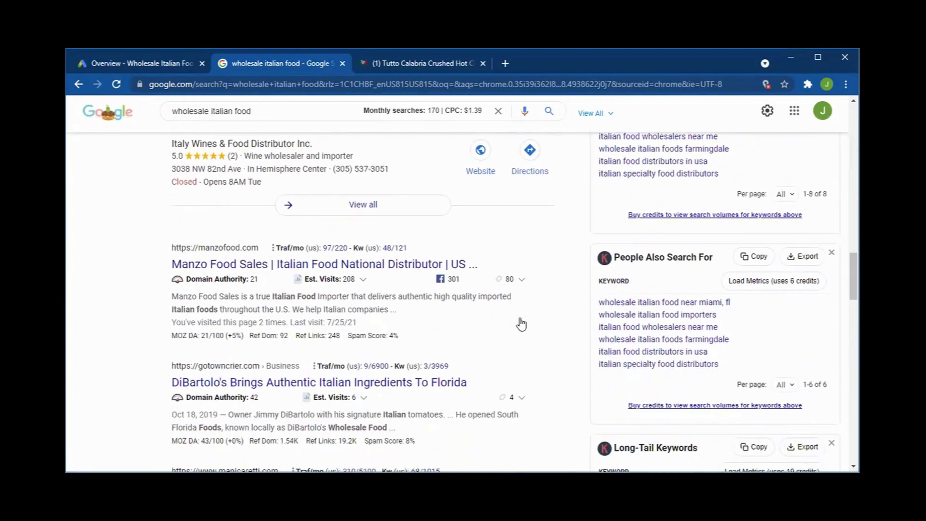
pyautogui.scroll(-5, 521, 321)
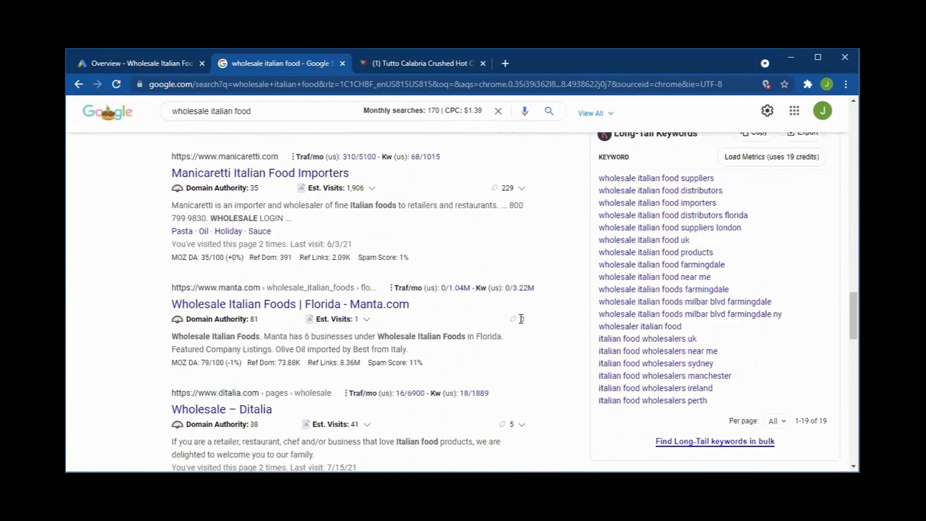
pyautogui.scroll(-5, 511, 285)
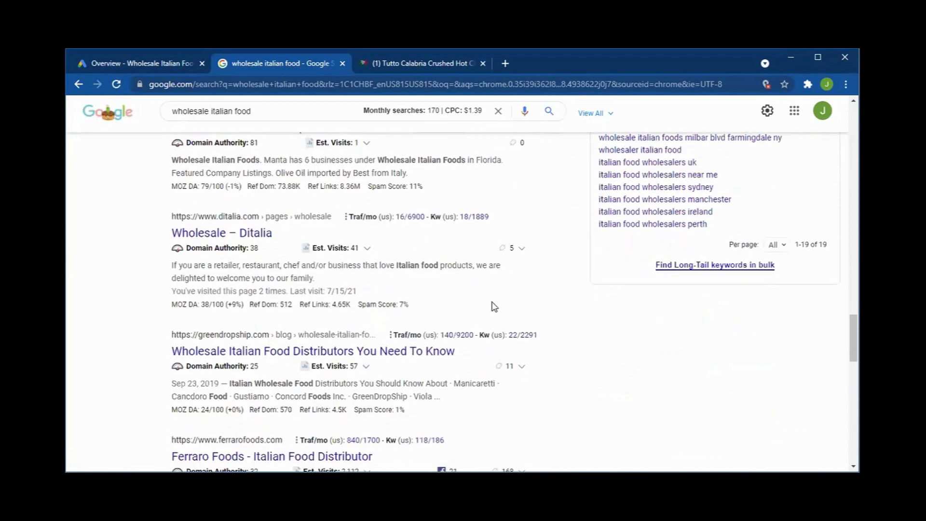
pyautogui.scroll(-6, 534, 354)
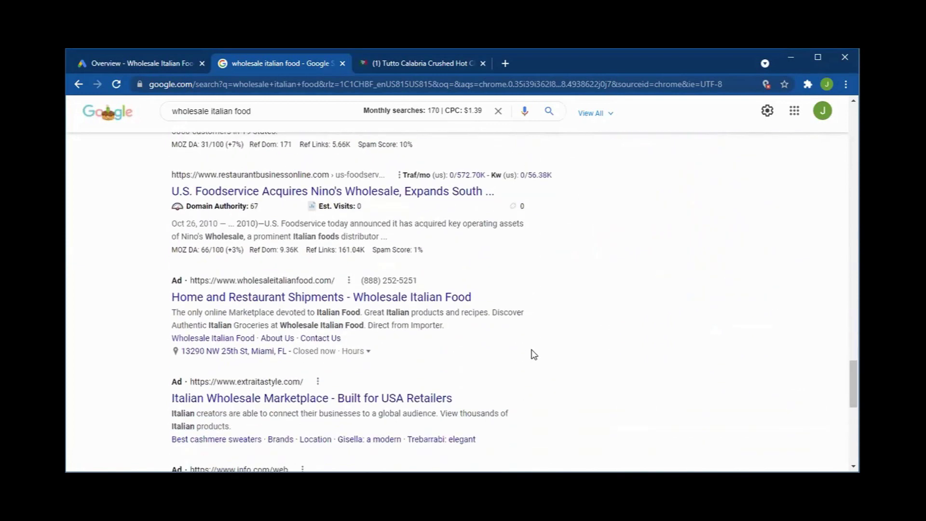
pyautogui.scroll(2, 534, 355)
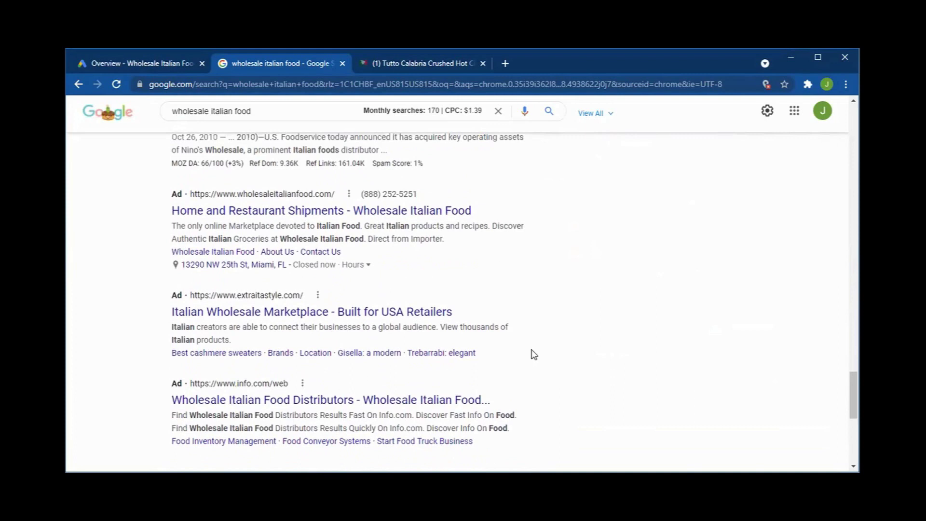
pyautogui.scroll(-2, 534, 354)
pyautogui.scroll(-3, 534, 355)
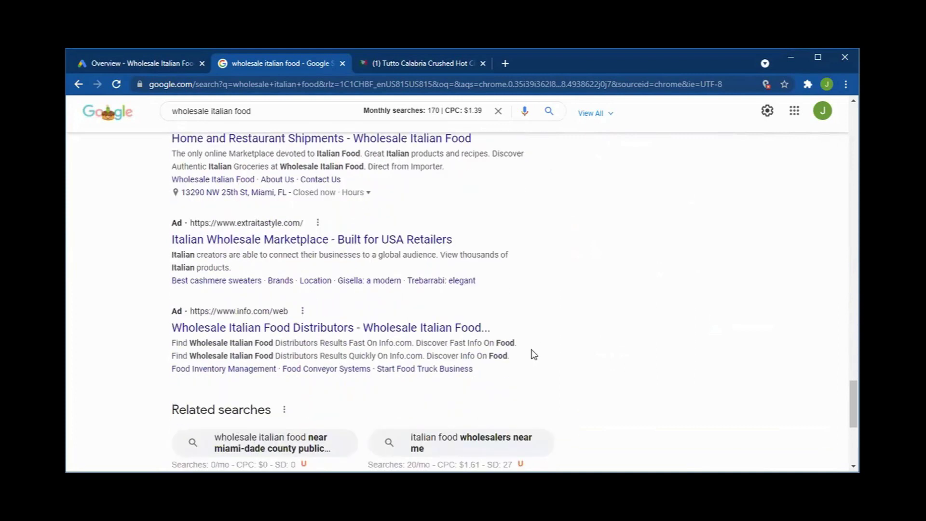
pyautogui.scroll(4, 534, 354)
pyautogui.scroll(6, 534, 354)
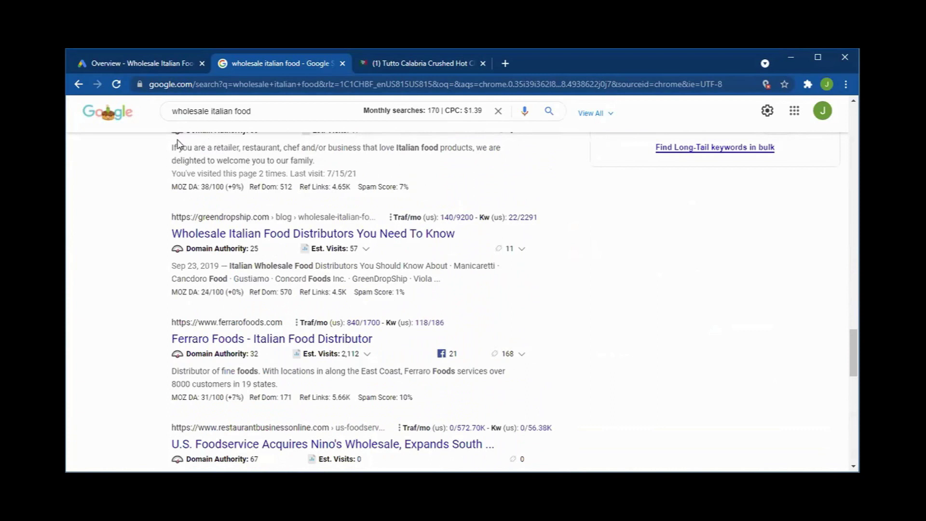
# Search Google for "tutto calabrian chili peppers" and look through the shopping ads and organic results.
pyautogui.moveTo(257, 113); pyautogui.dragTo(146, 113)
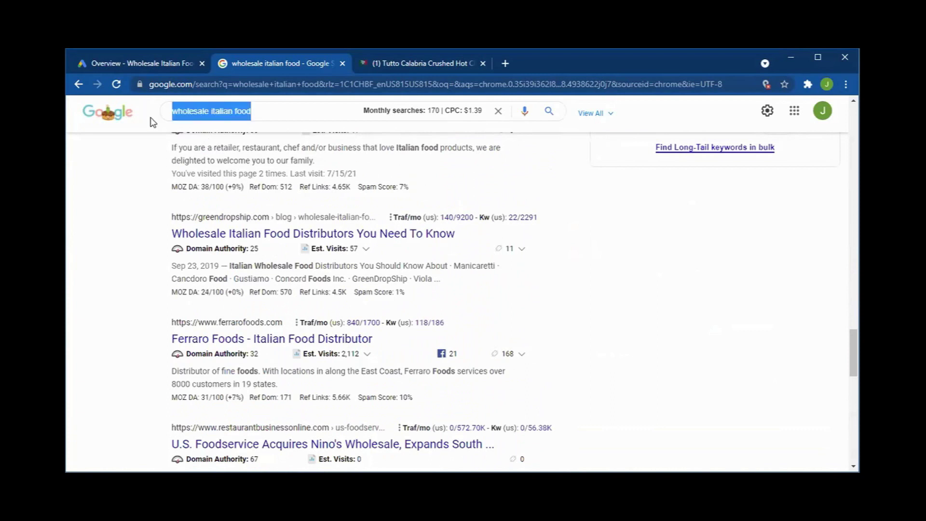
pyautogui.write('tutto c')
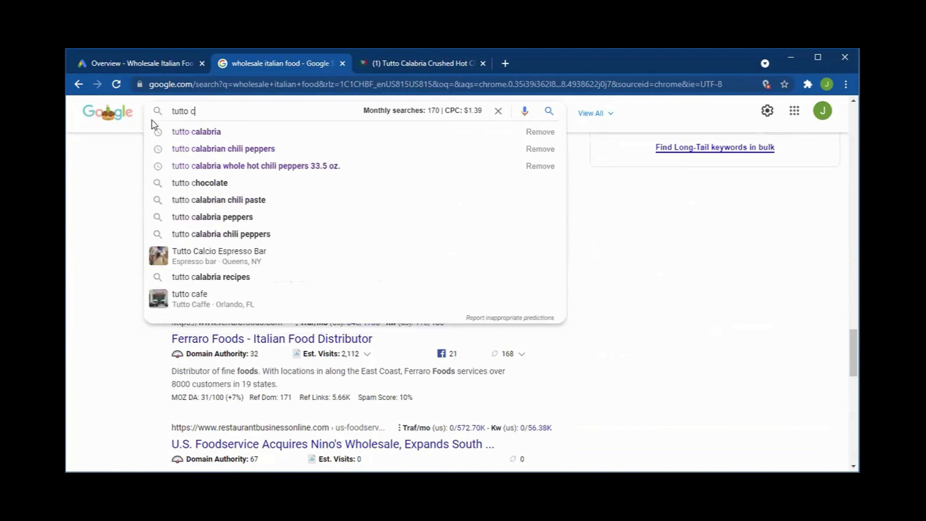
pyautogui.click(171, 147)
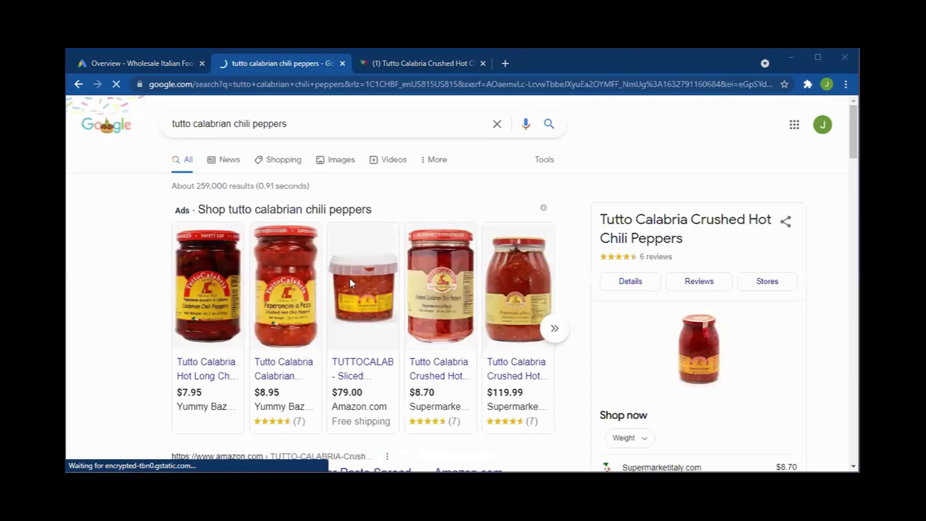
pyautogui.scroll(-1, 349, 279)
pyautogui.scroll(-10, 536, 260)
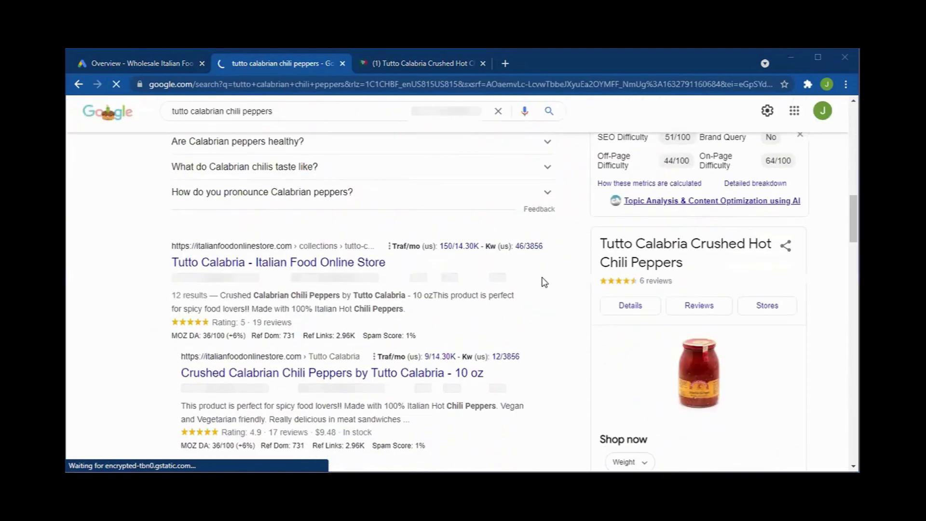
pyautogui.scroll(-1, 434, 251)
pyautogui.scroll(-1, 345, 236)
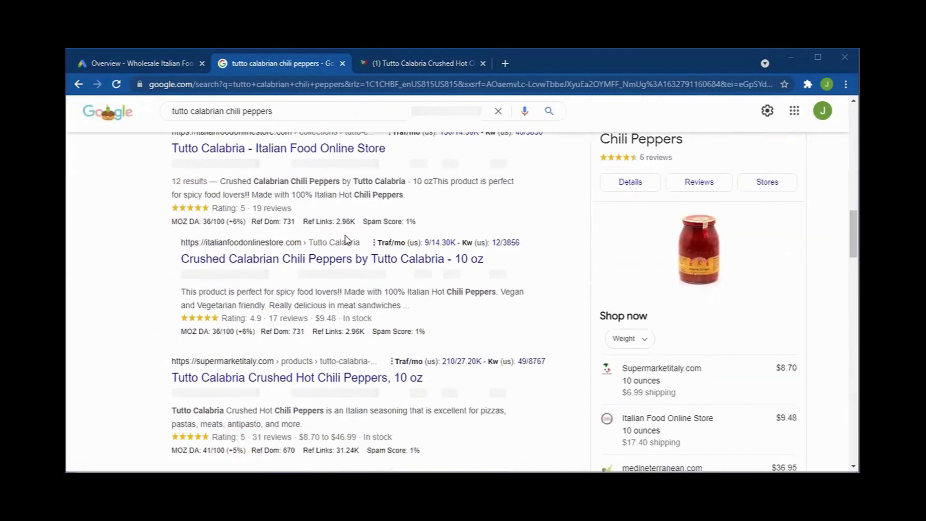
# Examine the organic results for Tutto Calabria peppers and the traffic and keyword metrics of the italianfoodonlinestore.com collection listing.
pyautogui.scroll(-3, 346, 236)
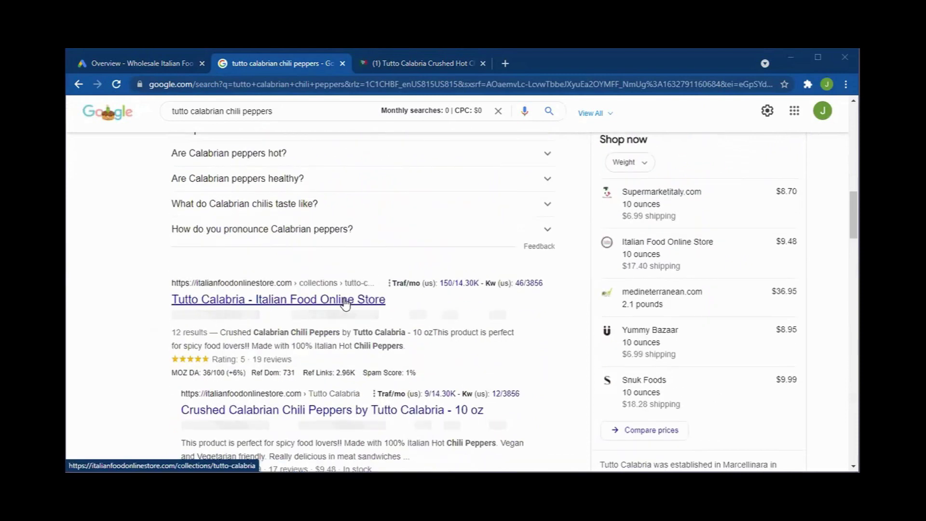
pyautogui.scroll(-3, 345, 303)
pyautogui.scroll(-2, 193, 306)
pyautogui.scroll(1, 195, 308)
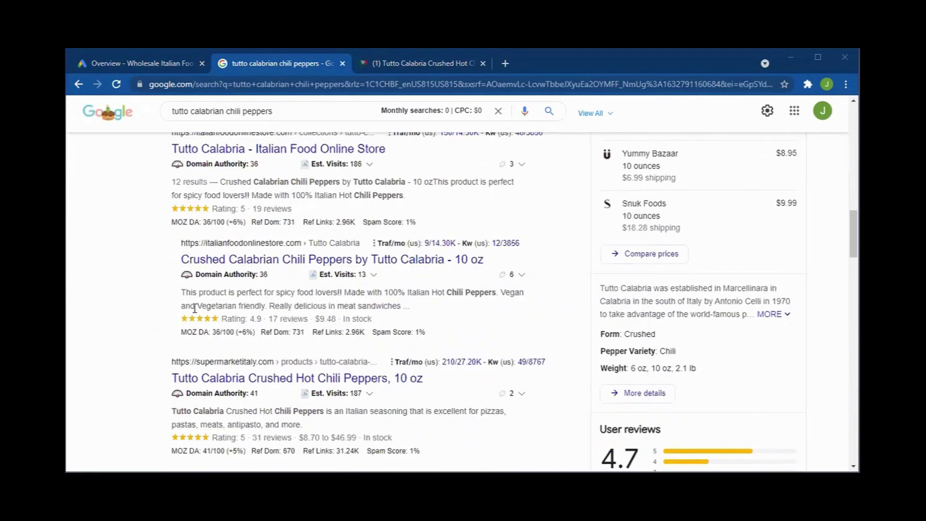
pyautogui.scroll(1, 129, 299)
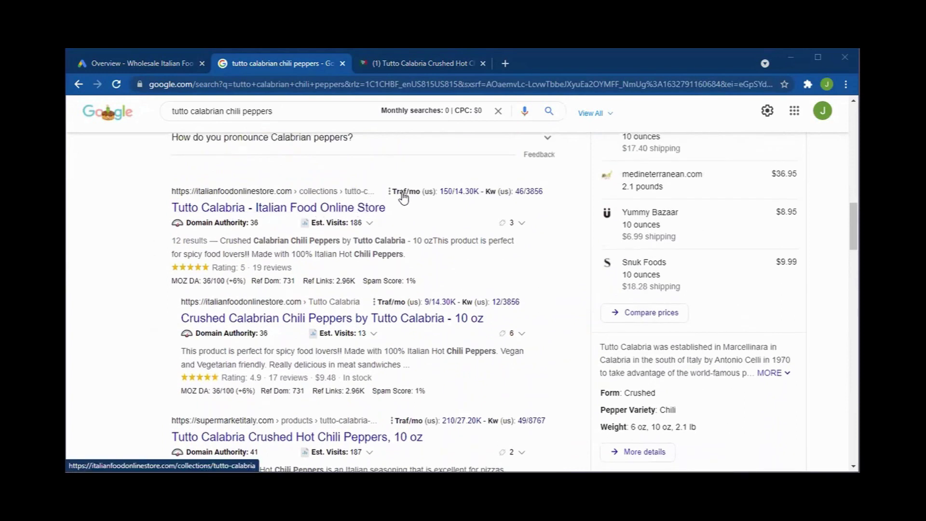
pyautogui.moveTo(464, 194)
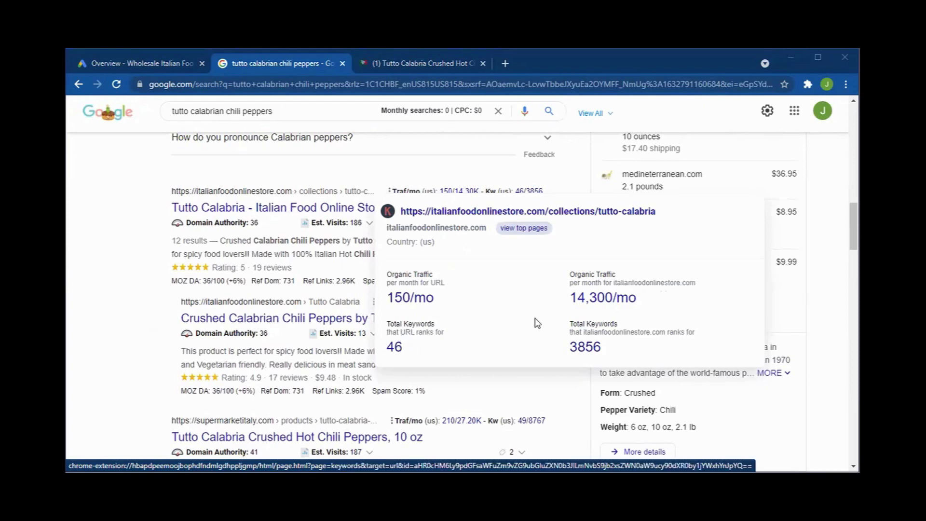
pyautogui.scroll(-6, 137, 257)
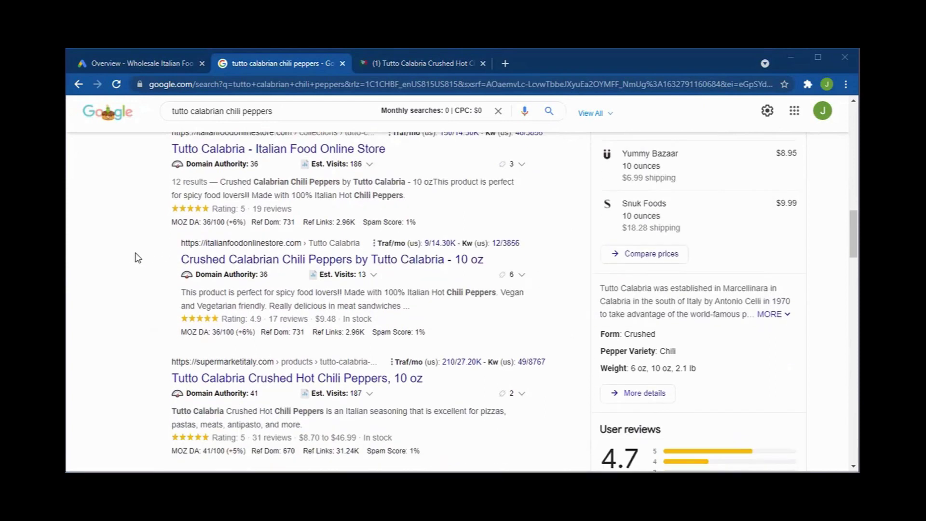
# Look through the remaining organic results, related and long-tail keywords and competitor text ads for "tutto calabrian chili peppers".
pyautogui.scroll(-4, 137, 257)
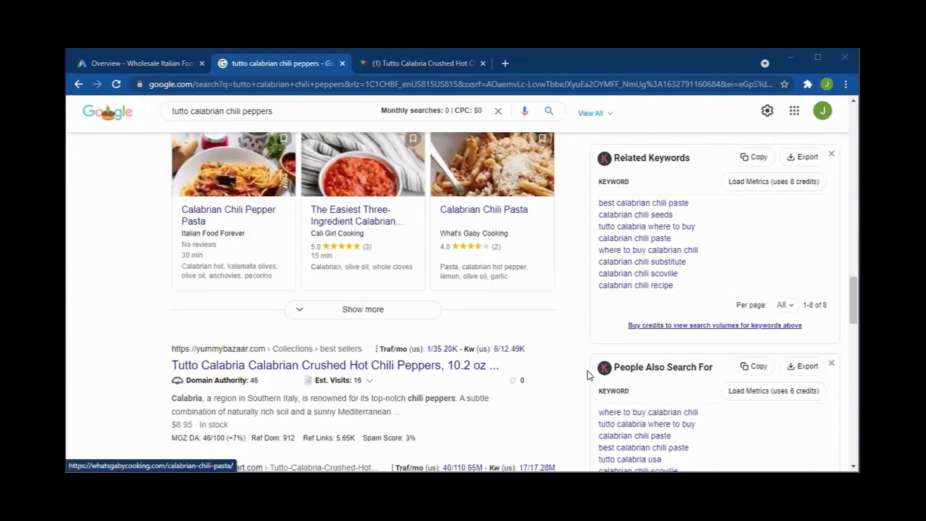
pyautogui.scroll(-4, 591, 333)
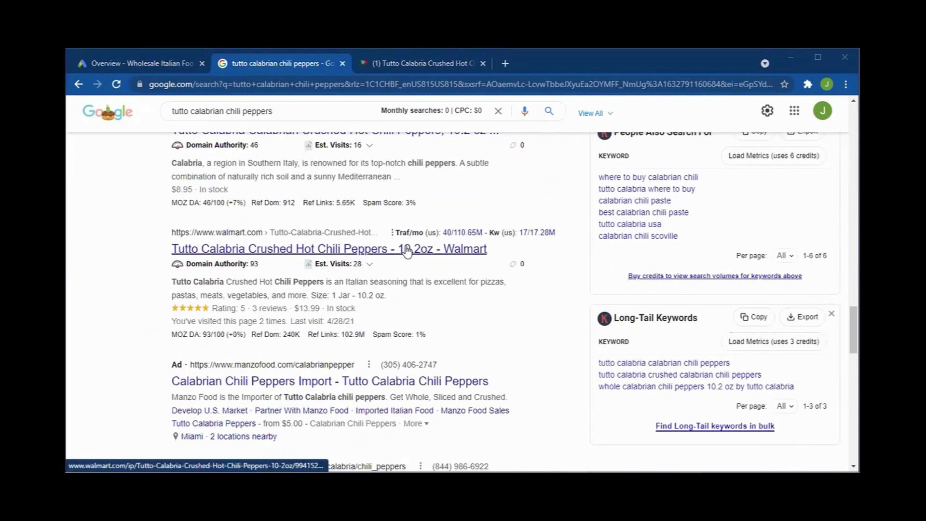
pyautogui.scroll(-2, 490, 291)
pyautogui.scroll(-1, 508, 299)
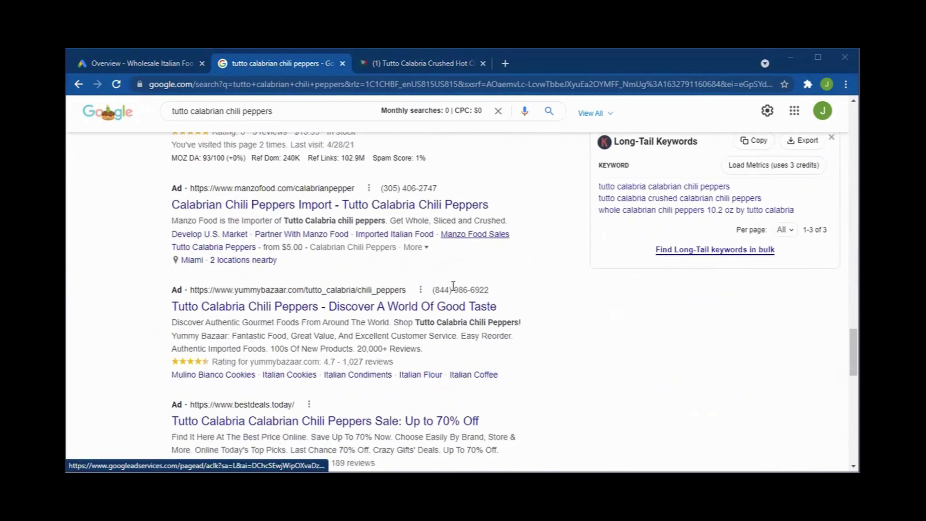
pyautogui.scroll(1, 507, 299)
pyautogui.scroll(-2, 536, 328)
pyautogui.scroll(12, 539, 333)
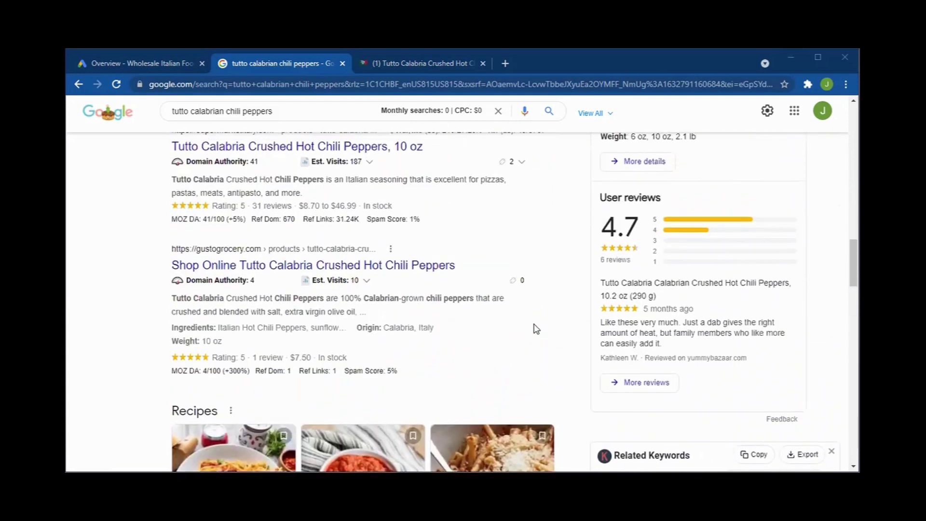
pyautogui.scroll(3, 534, 309)
pyautogui.scroll(2, 376, 217)
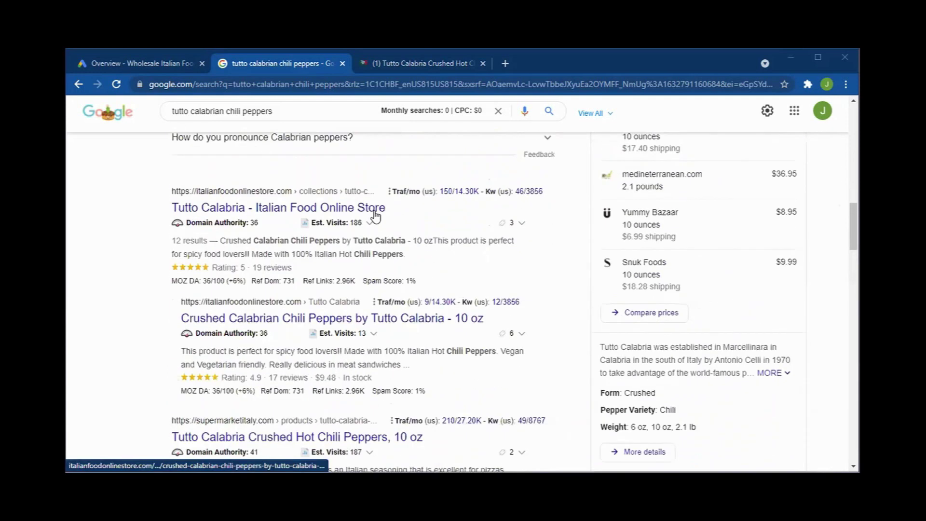
# Return to Google Ads and start a new campaign with the Website traffic goal and the Search campaign type.
pyautogui.click(123, 62)
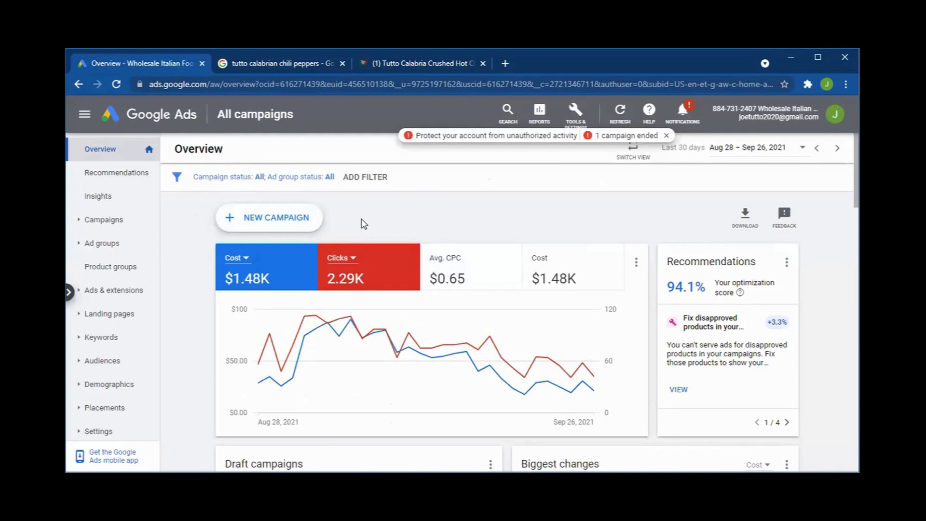
pyautogui.click(289, 221)
pyautogui.click(295, 258)
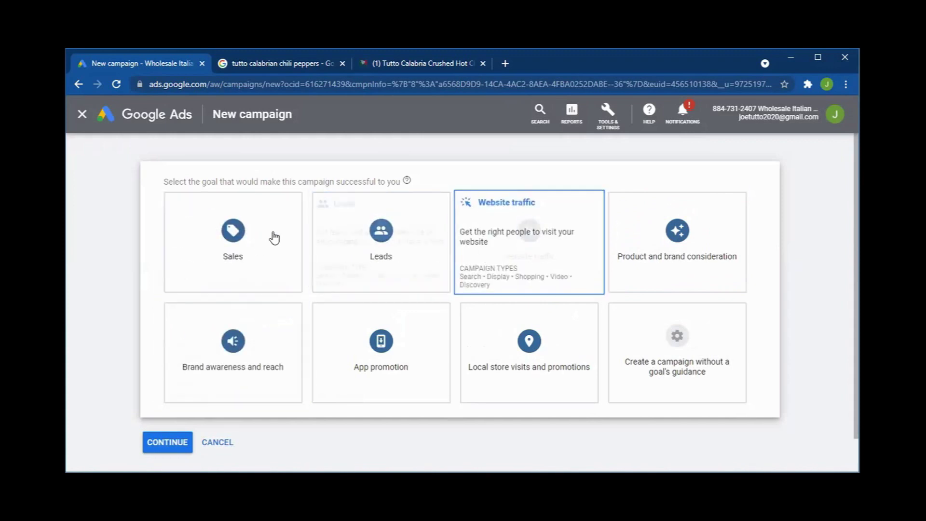
pyautogui.click(532, 241)
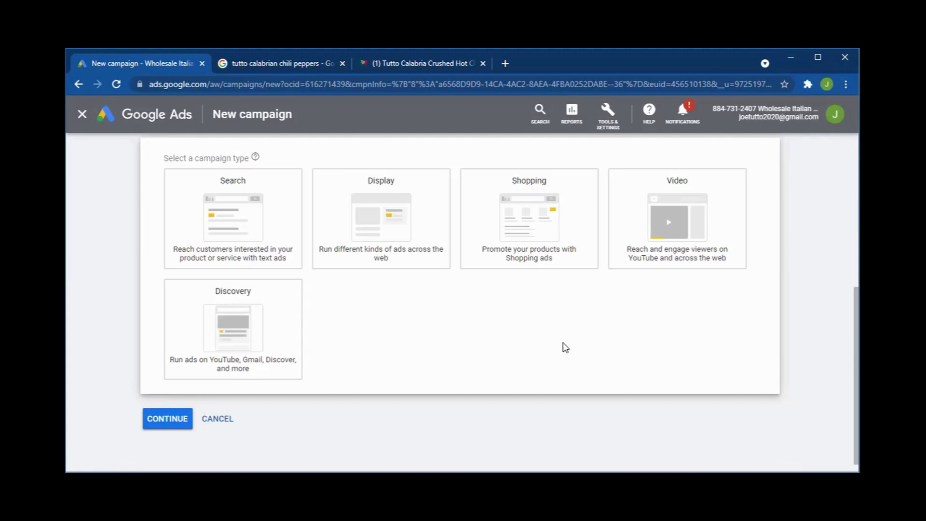
pyautogui.moveTo(711, 208)
pyautogui.click(218, 219)
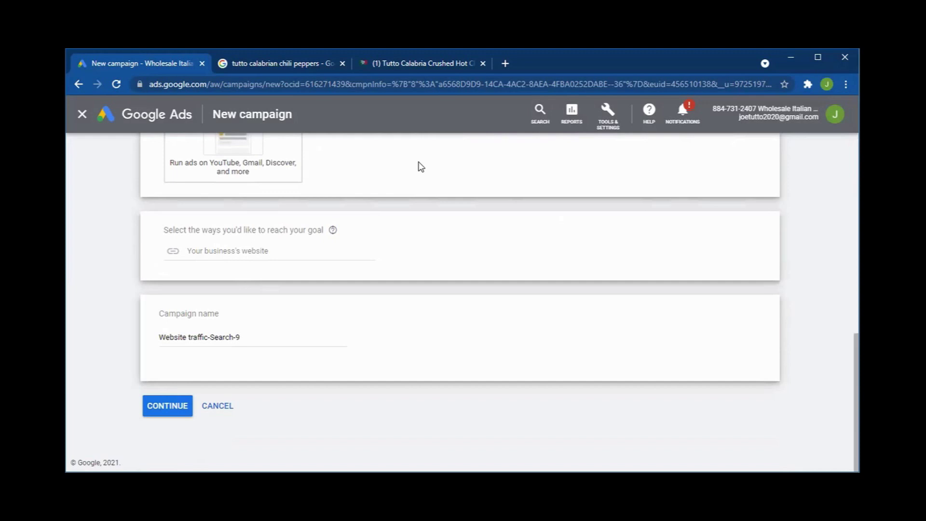
# Copy the Tutto Calabria Crushed Hot Chili Peppers 33.5 Oz. product page URL into the new campaign's business website field.
pyautogui.click(444, 62)
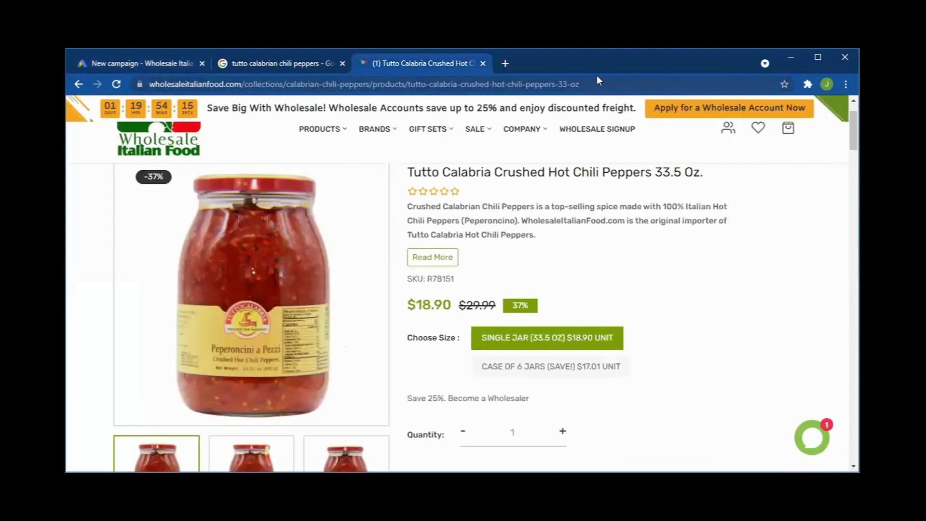
pyautogui.click(612, 82)
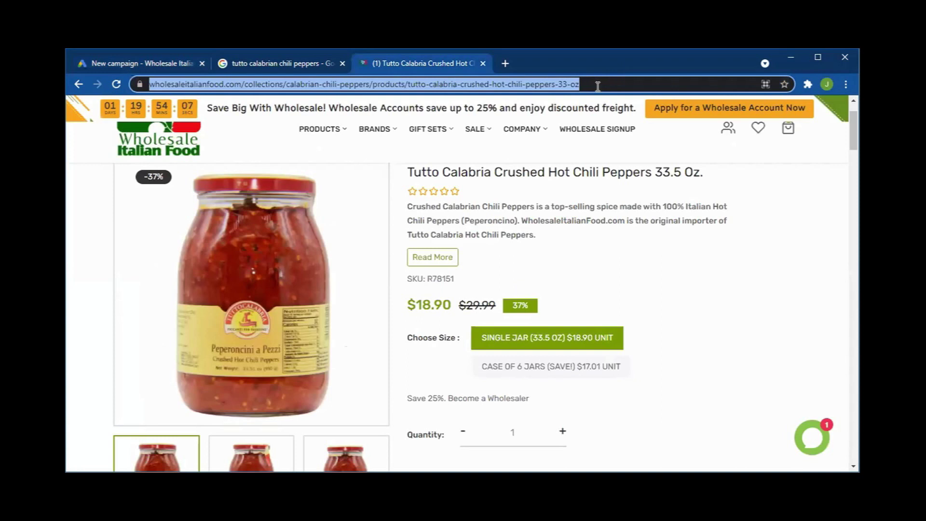
pyautogui.click(170, 68)
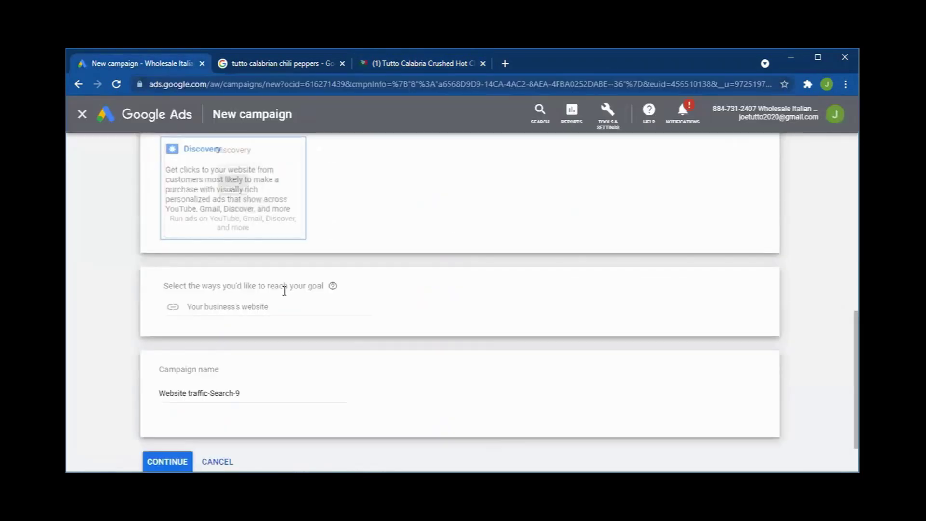
pyautogui.click(252, 308)
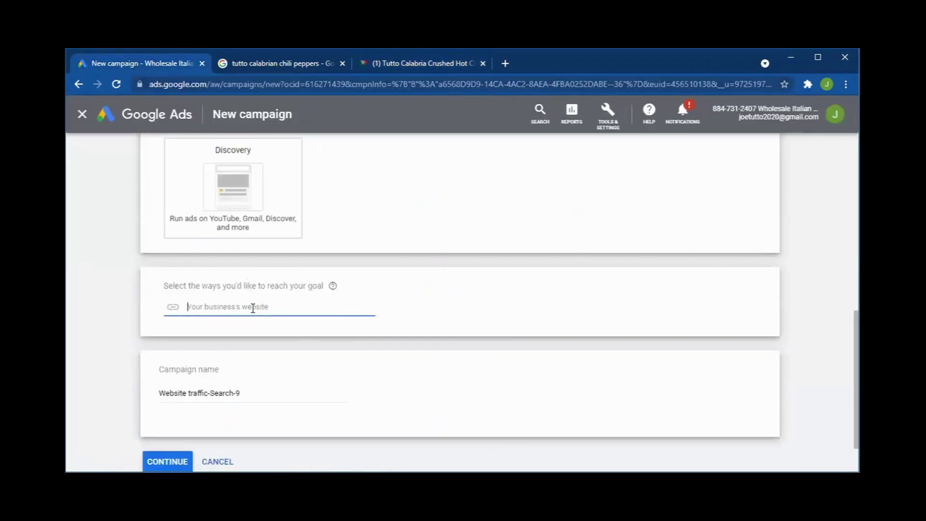
pyautogui.hotkey('ctrl', 'v')
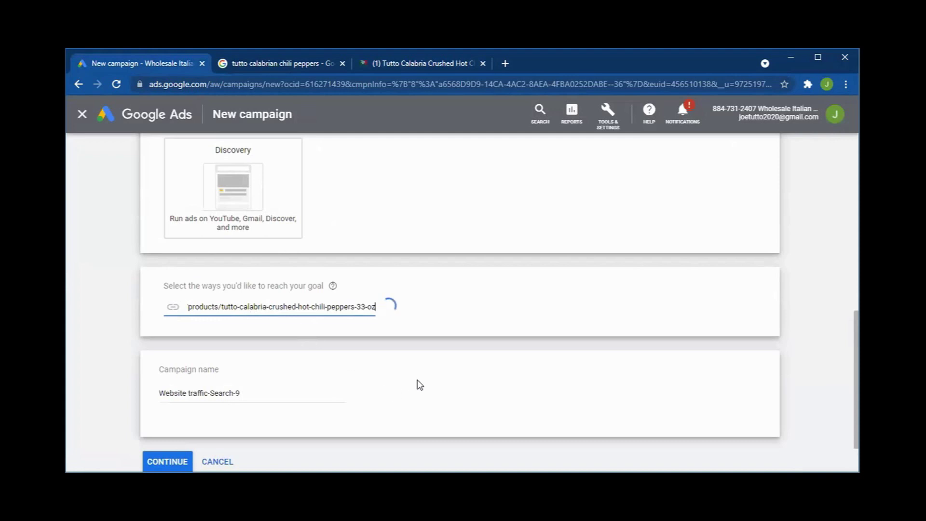
# Name the campaign "Large pepper" and continue by starting a new campaign instead of finishing a saved draft.
pyautogui.scroll(-1, 418, 383)
pyautogui.doubleClick(244, 338)
pyautogui.moveTo(215, 338); pyautogui.dragTo(153, 338)
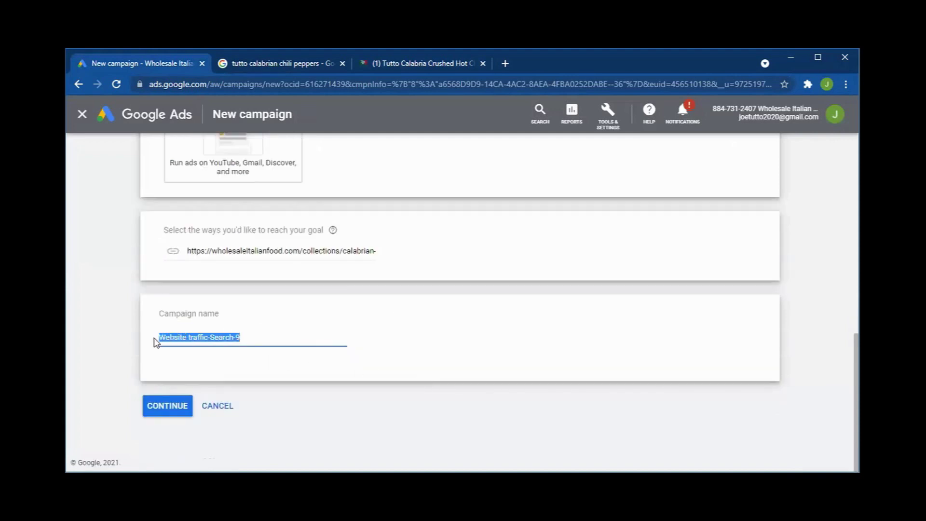
pyautogui.write('Large ppp')
pyautogui.press('BackSpace')
pyautogui.press('BackSpace')
pyautogui.write('epper')
pyautogui.scroll(2, 352, 296)
pyautogui.scroll(-2, 353, 300)
pyautogui.click(175, 404)
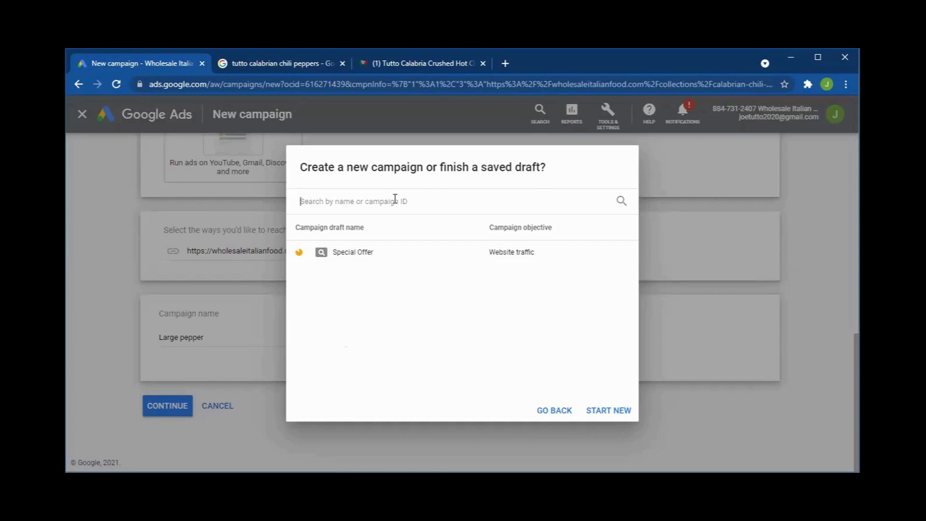
pyautogui.click(605, 412)
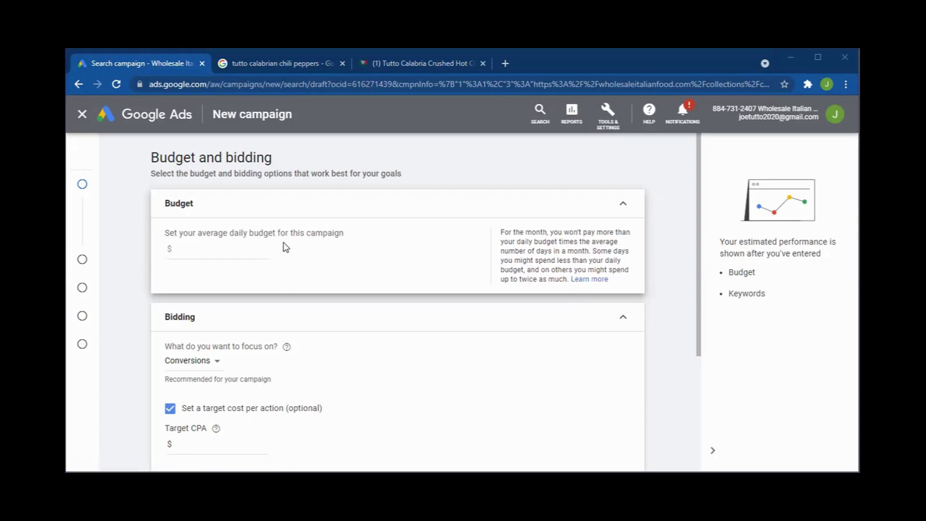
# Set the campaign's average daily budget to $5.
pyautogui.click(196, 252)
pyautogui.write('5')
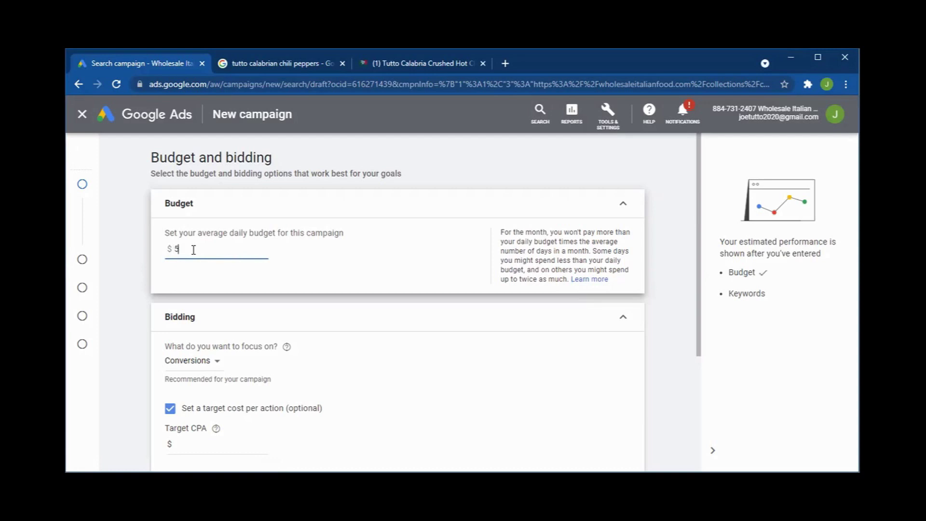
pyautogui.click(303, 262)
# Return to the Google results for "tutto calabrian chili peppers" and check the query's monthly searches, CPC, shopping ads and first organic listings.
pyautogui.click(302, 63)
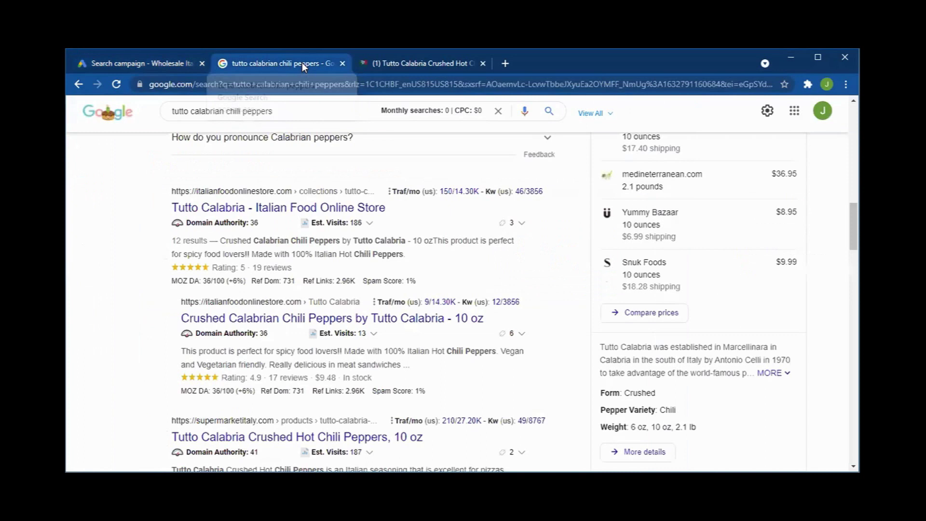
pyautogui.scroll(2, 810, 327)
pyautogui.scroll(15, 813, 326)
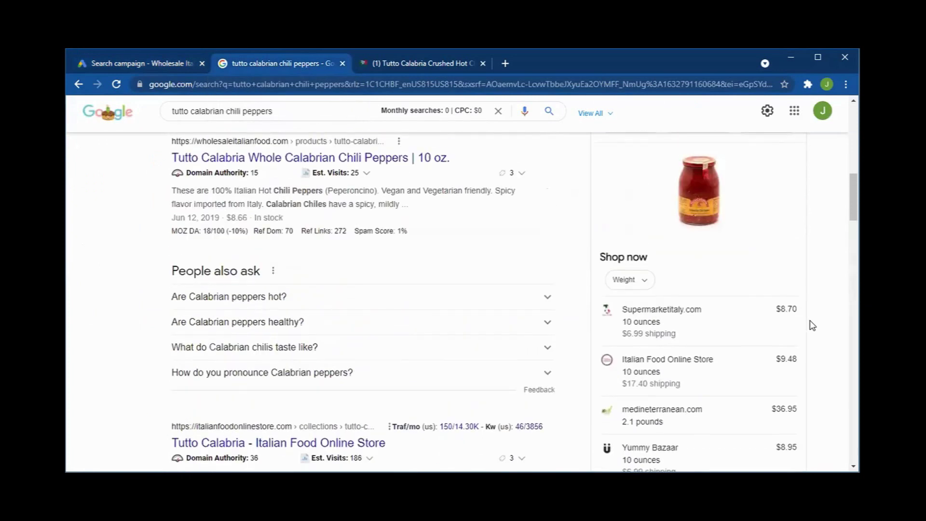
pyautogui.scroll(1, 813, 324)
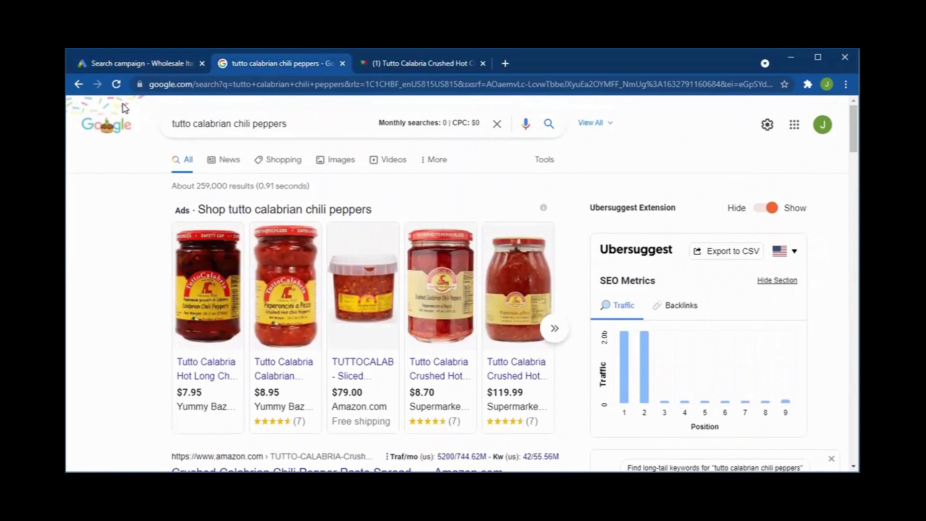
pyautogui.moveTo(306, 124); pyautogui.dragTo(170, 126)
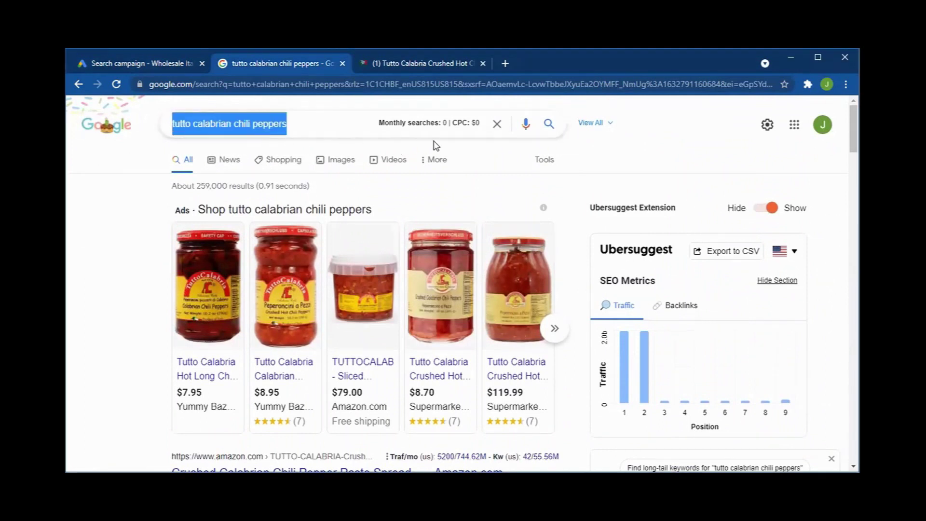
pyautogui.moveTo(430, 125)
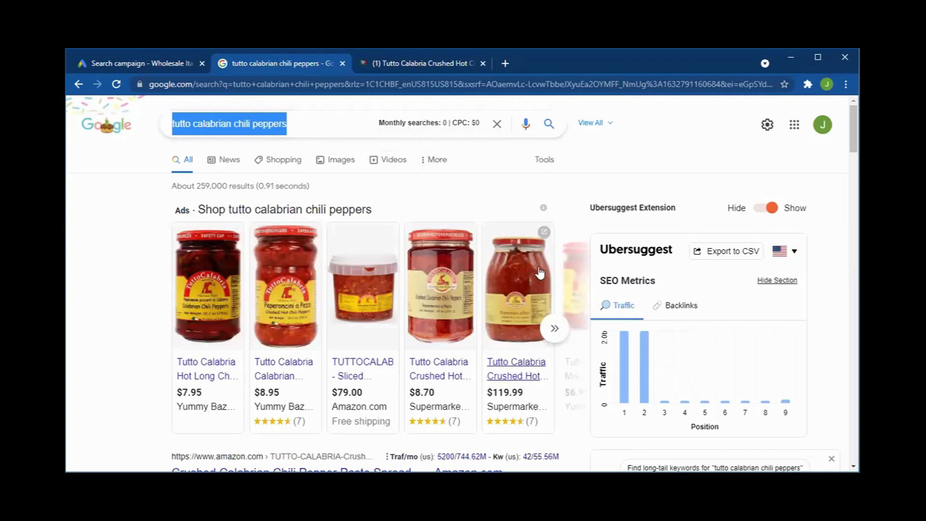
pyautogui.scroll(-3, 555, 299)
pyautogui.scroll(-3, 578, 322)
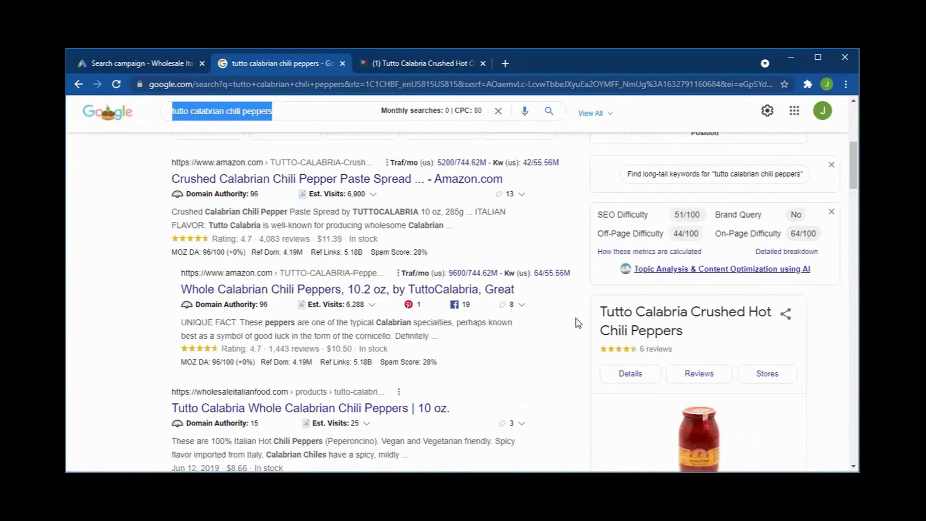
pyautogui.scroll(6, 578, 322)
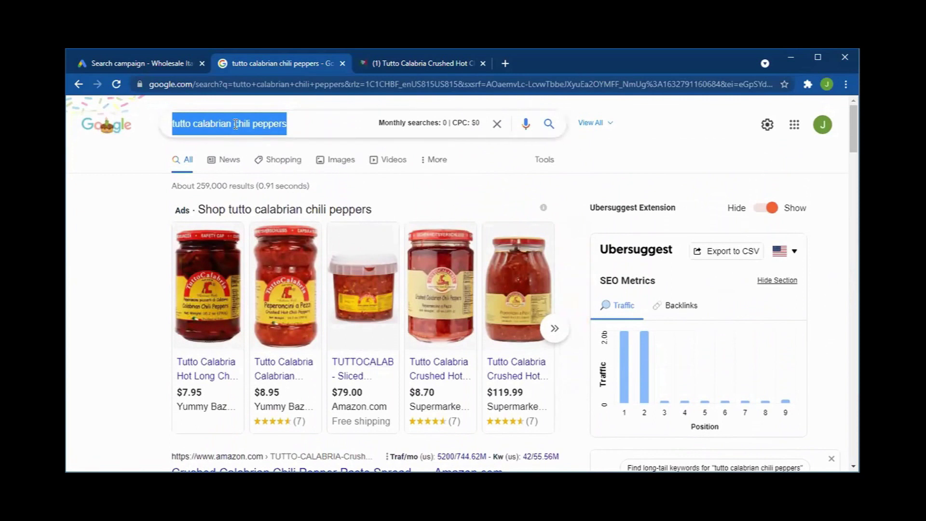
# Search Google for "calabrian chili peppers" and review the search suggestions, shopping ads and keyword metrics.
pyautogui.click(191, 124)
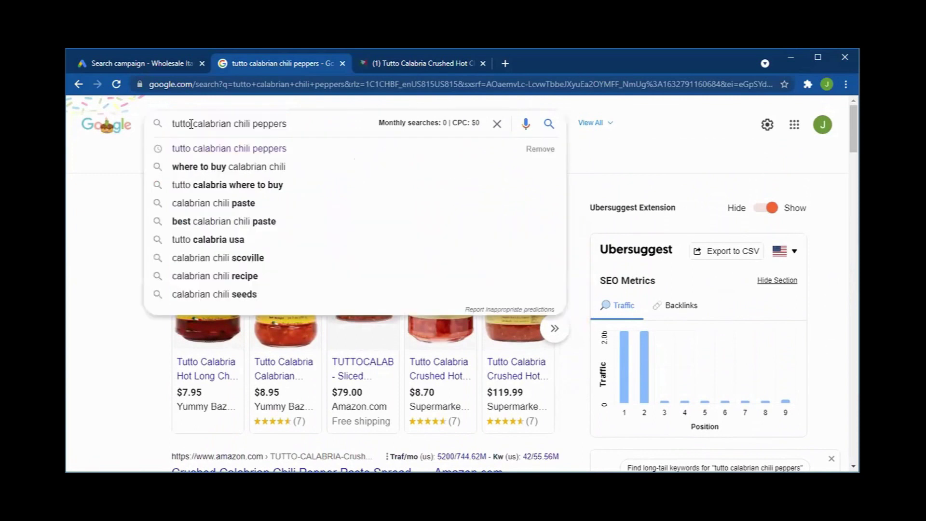
pyautogui.press('BackSpace')
pyautogui.press('BackSpace')
pyautogui.press('BackSpace')
pyautogui.press('BackSpace')
pyautogui.press('BackSpace')
pyautogui.press('BackSpace')
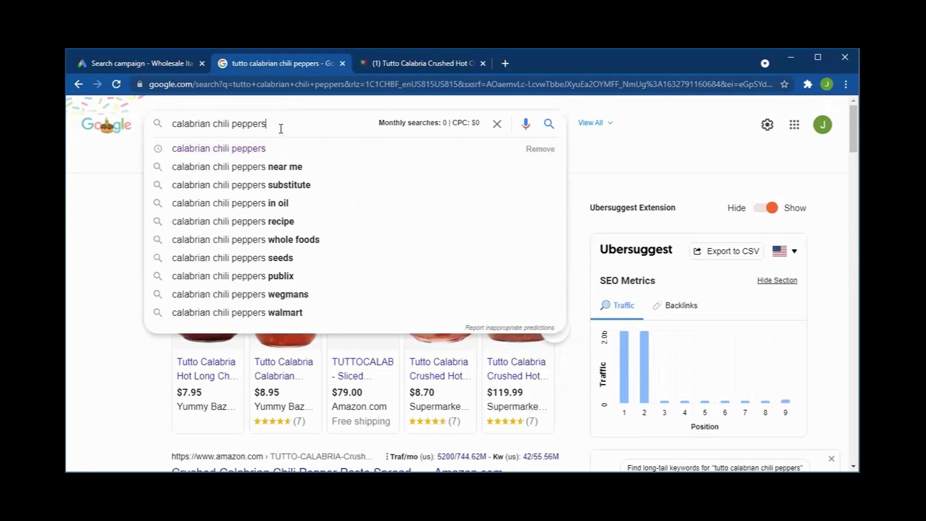
pyautogui.press('Return')
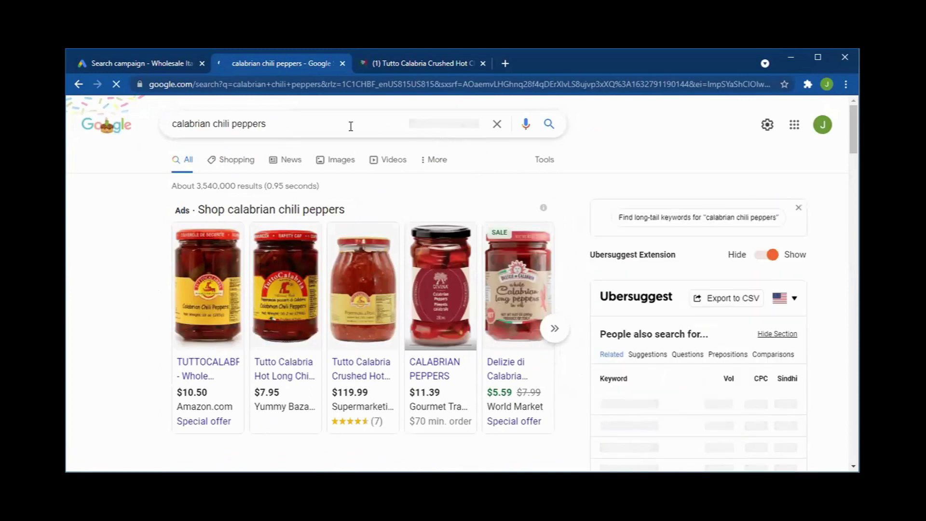
pyautogui.click(311, 128)
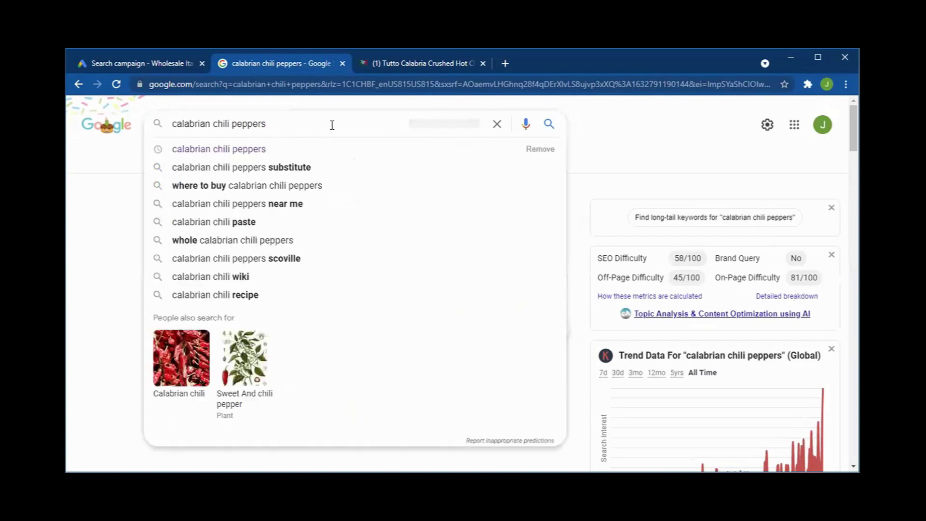
pyautogui.click(628, 147)
pyautogui.scroll(-1, 568, 198)
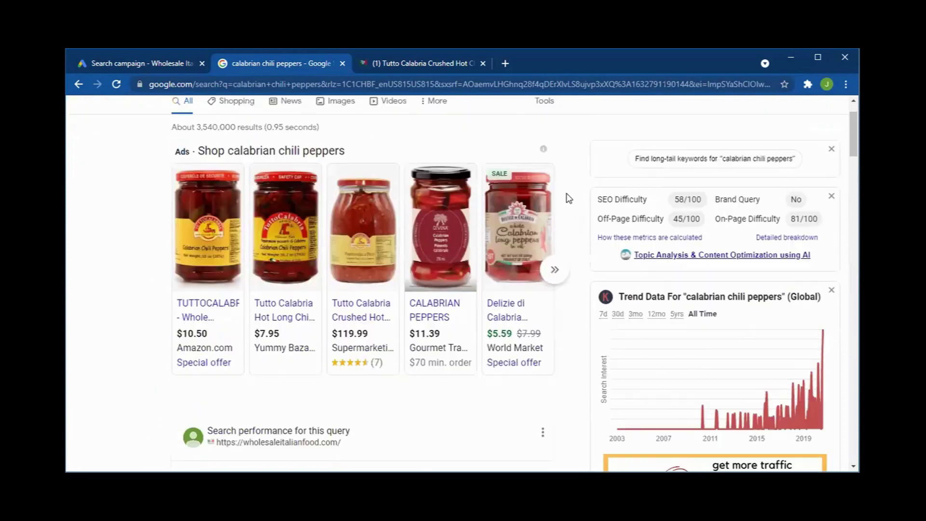
# Check the monthly search volume shown for the "calabrian chili peppers" query.
pyautogui.scroll(1, 569, 196)
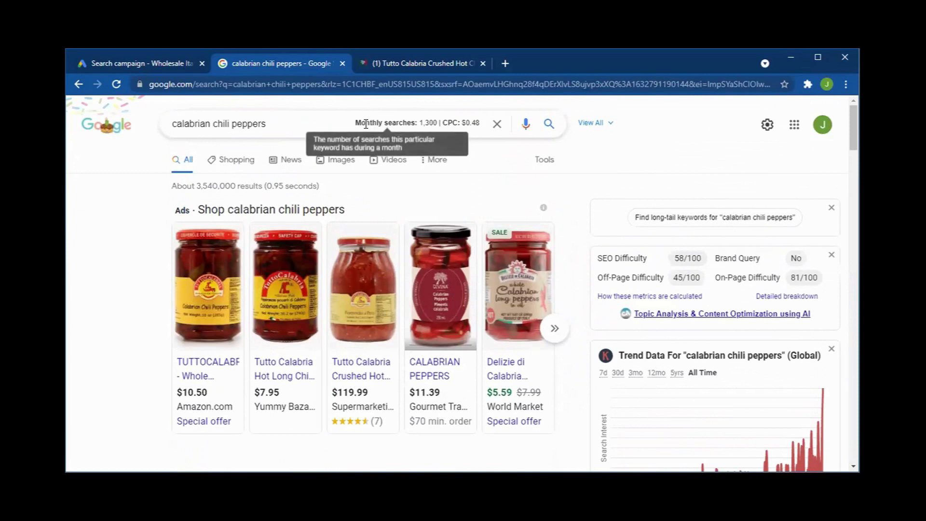
pyautogui.moveTo(356, 124); pyautogui.dragTo(437, 123)
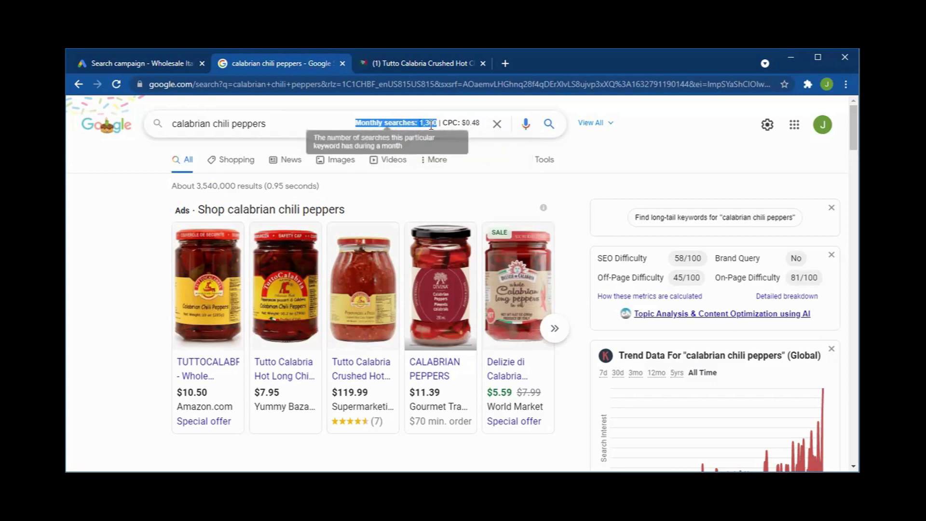
pyautogui.click(405, 120)
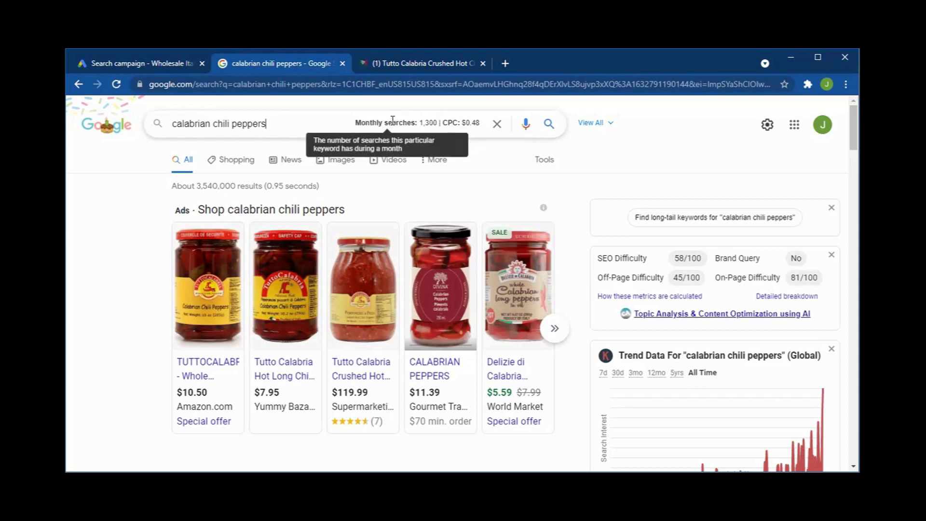
pyautogui.click(679, 127)
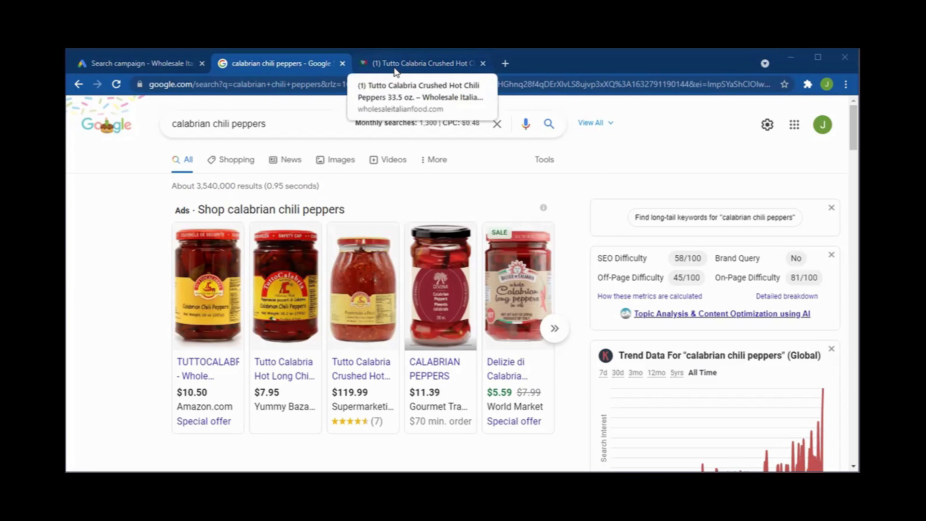
# Return to the Google Ads campaign draft and turn off the optional target cost per action, keeping the bidding focus on conversions.
pyautogui.click(155, 56)
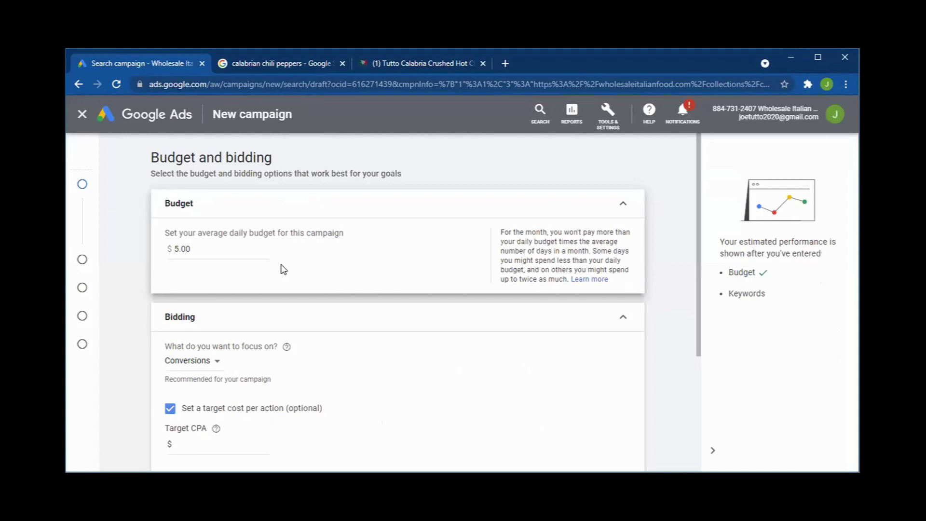
pyautogui.scroll(-1, 296, 265)
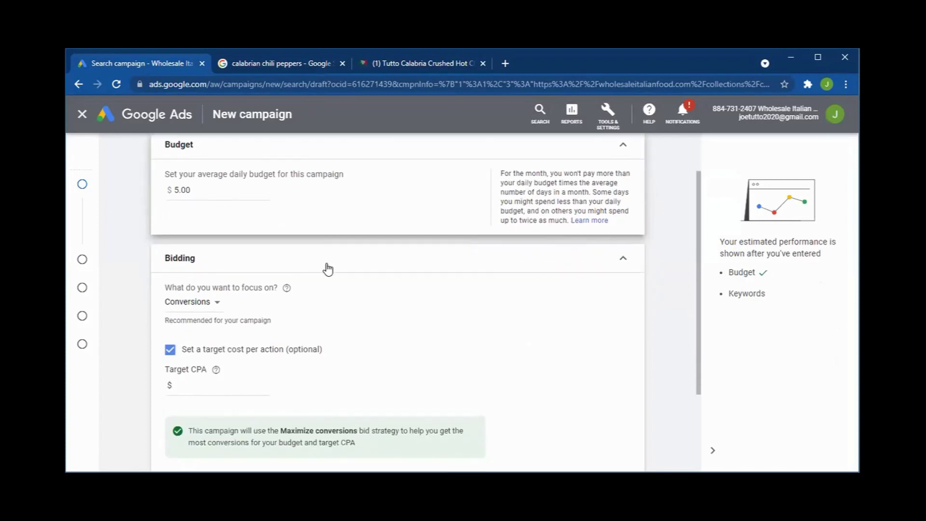
pyautogui.scroll(-1, 328, 268)
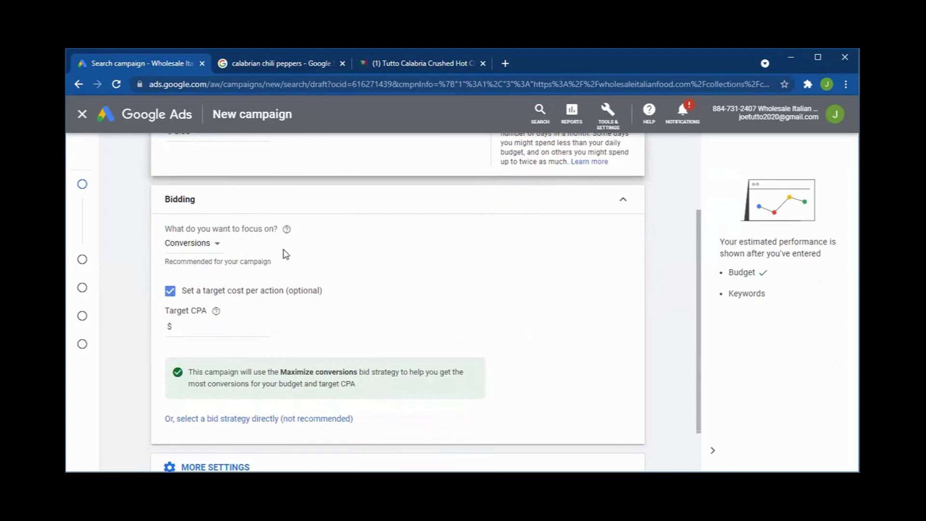
pyautogui.scroll(1, 306, 256)
pyautogui.scroll(-1, 313, 277)
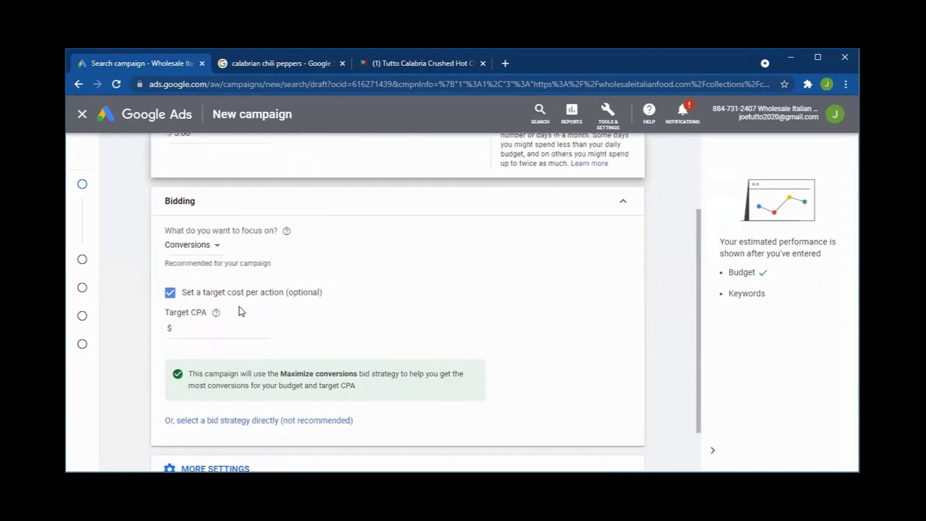
pyautogui.click(170, 293)
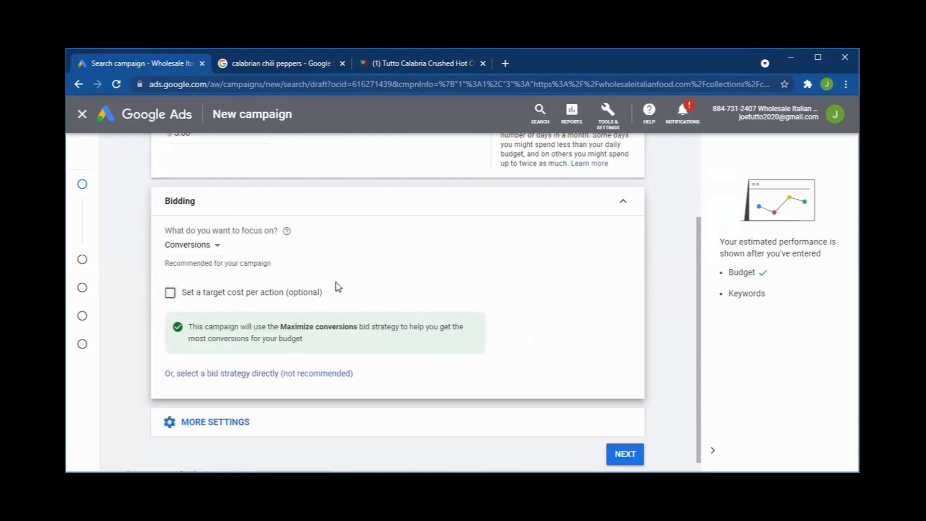
pyautogui.scroll(-1, 343, 292)
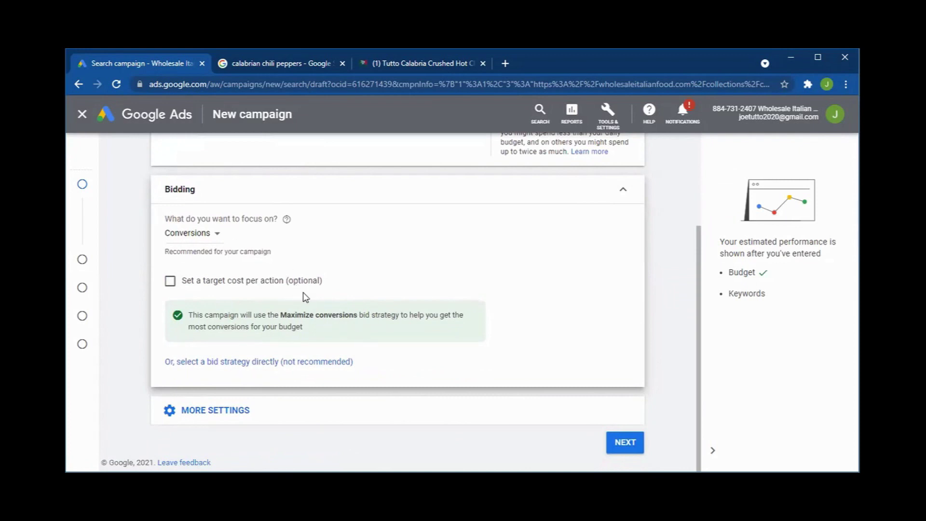
# Review the bidding section's additional ad rotation and conversions settings, and proceed to the campaign settings.
pyautogui.moveTo(288, 224)
pyautogui.scroll(3, 388, 312)
pyautogui.scroll(-3, 394, 309)
pyautogui.click(216, 411)
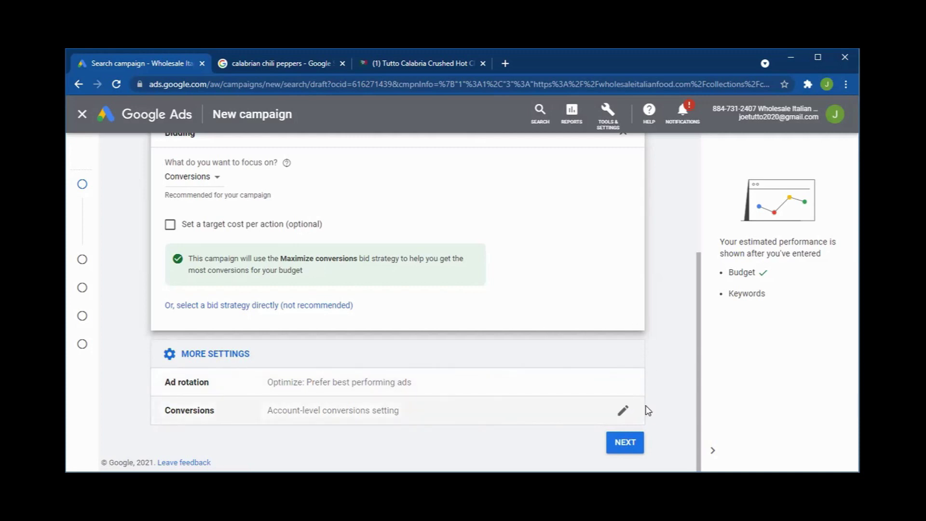
pyautogui.click(626, 443)
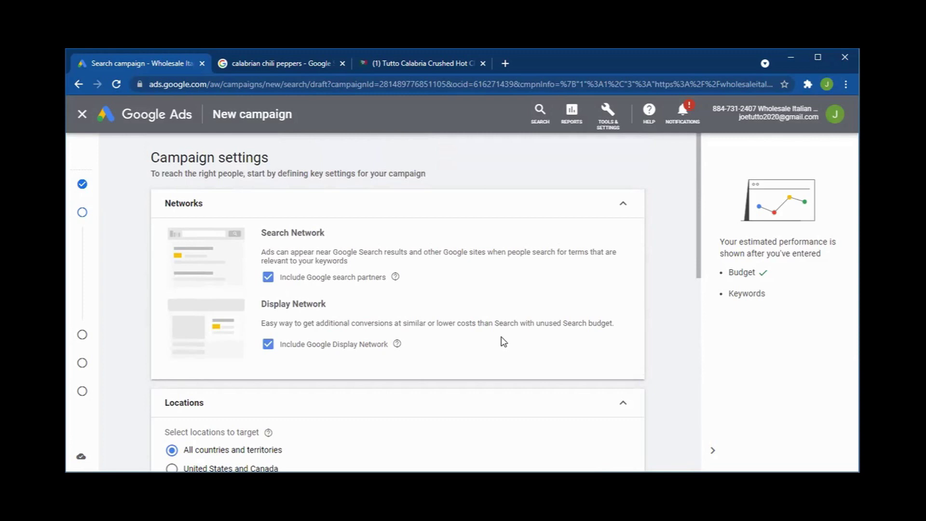
# Exclude the Google Display Network from the campaign's networks.
pyautogui.click(268, 346)
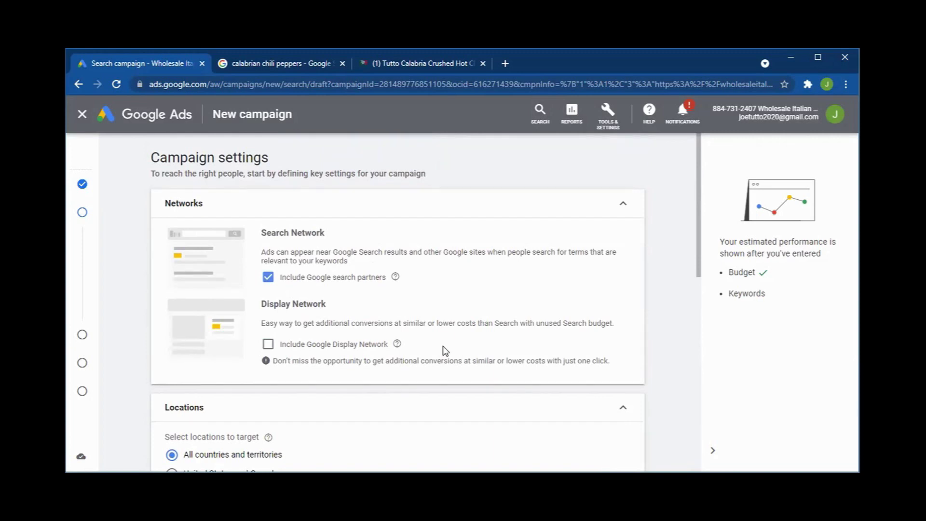
pyautogui.scroll(-1, 434, 338)
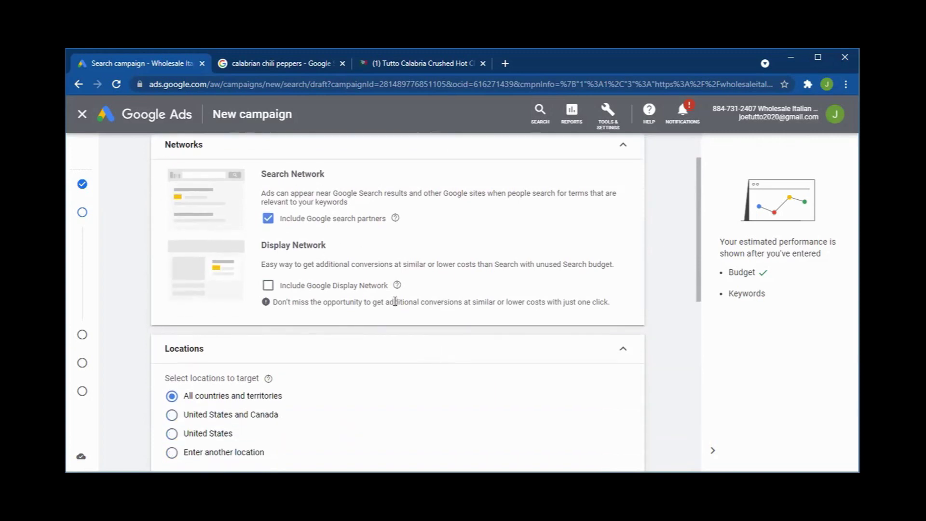
pyautogui.scroll(-3, 394, 303)
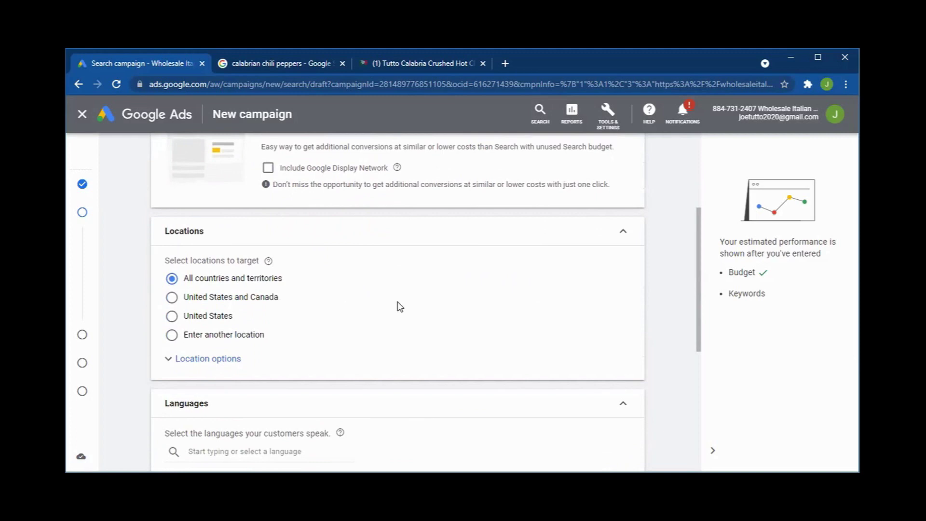
# Try entering a custom target location, searching for postal code 33029 and for miami.
pyautogui.scroll(-1, 400, 307)
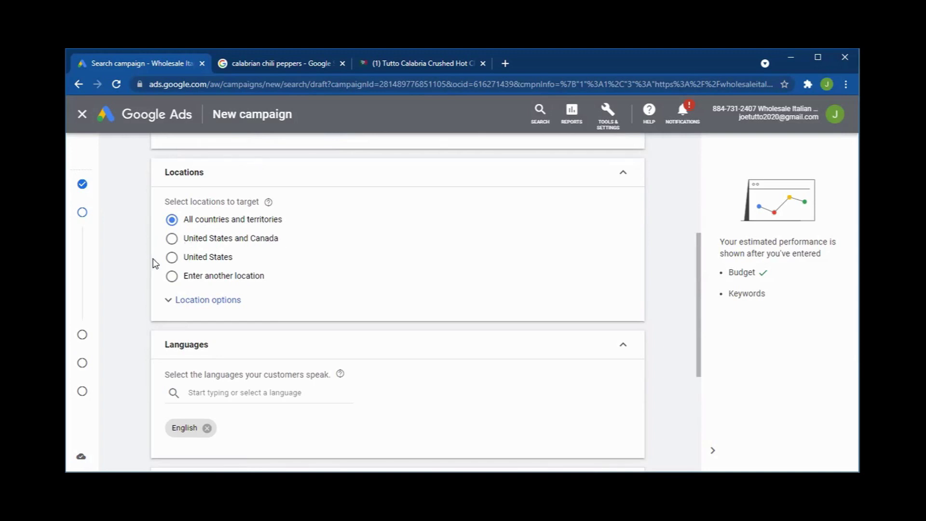
pyautogui.click(169, 261)
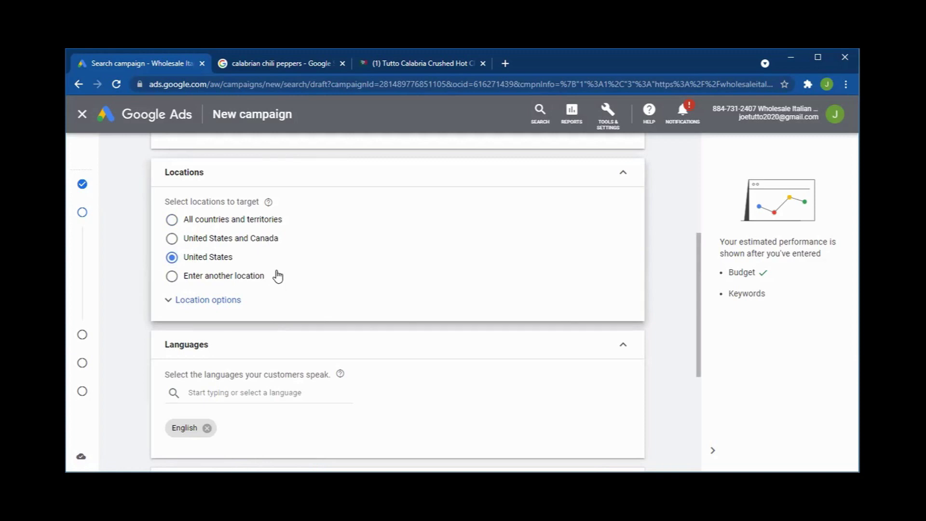
pyautogui.click(172, 279)
pyautogui.click(291, 305)
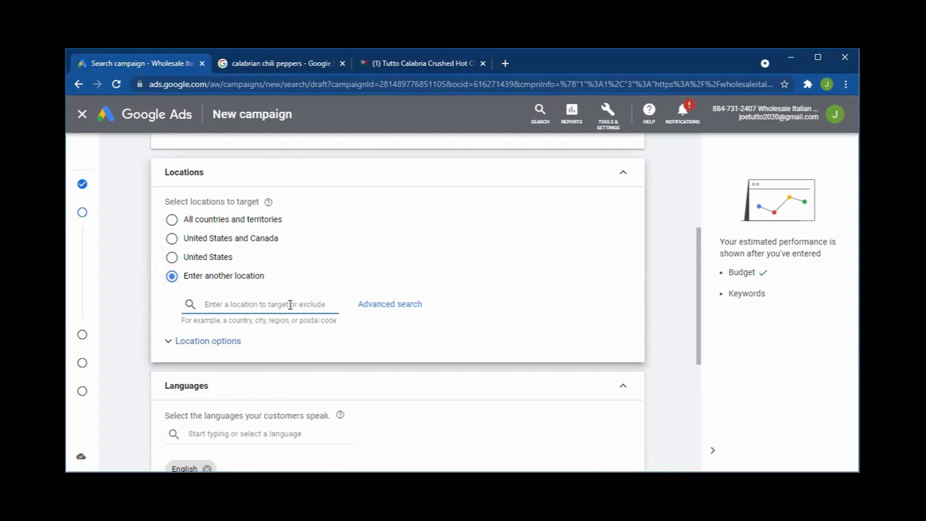
pyautogui.write('Bordeaux')
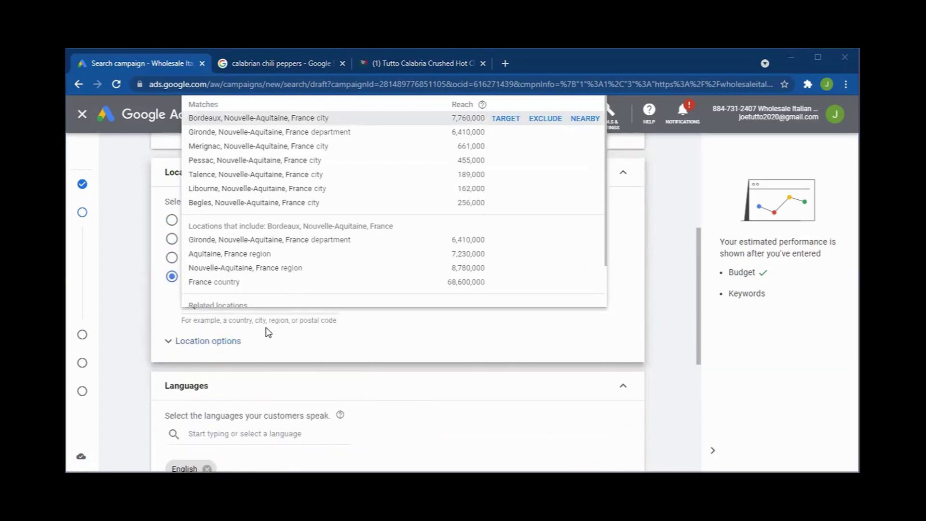
pyautogui.scroll(1, 266, 330)
pyautogui.click(238, 363)
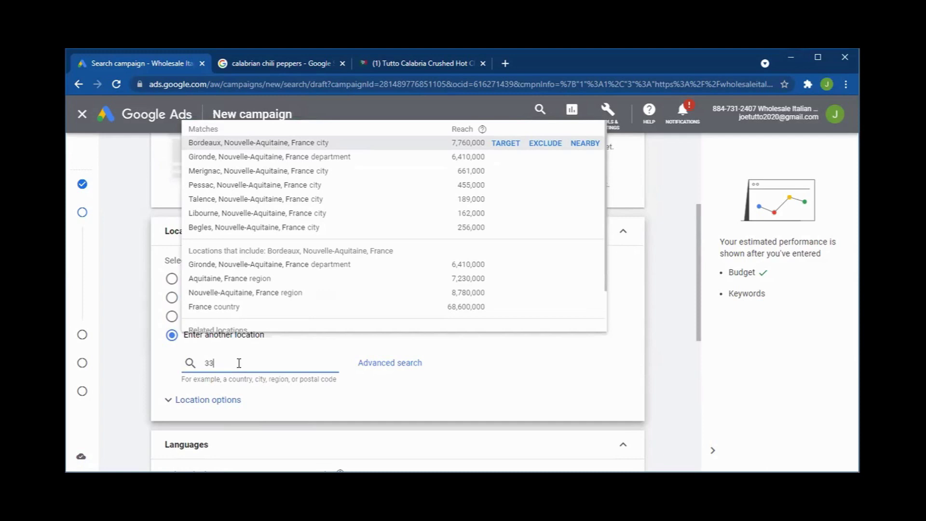
pyautogui.write('33029')
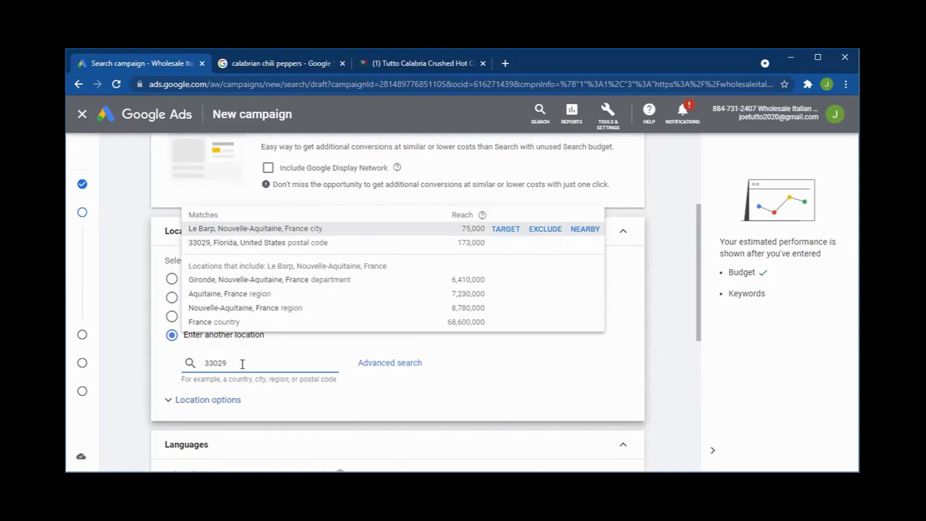
pyautogui.moveTo(229, 363); pyautogui.dragTo(202, 366)
pyautogui.write('miami')
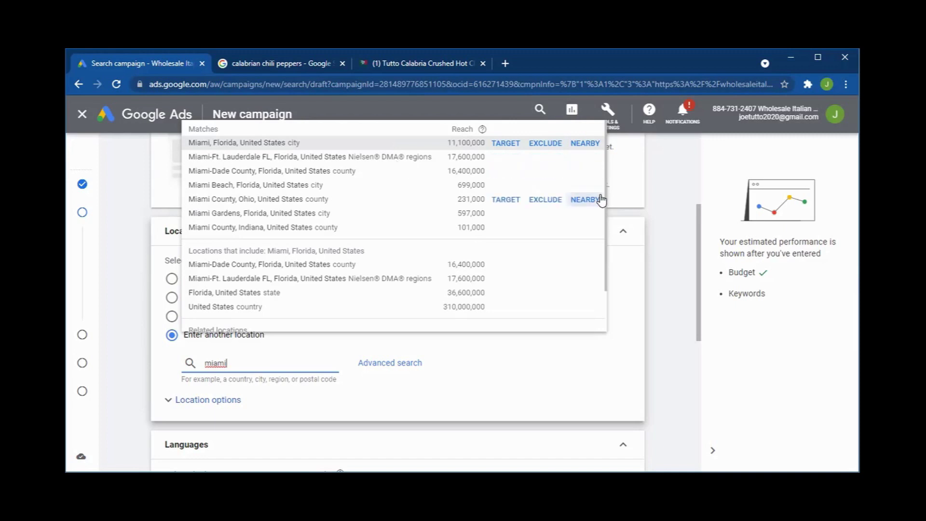
pyautogui.click(588, 284)
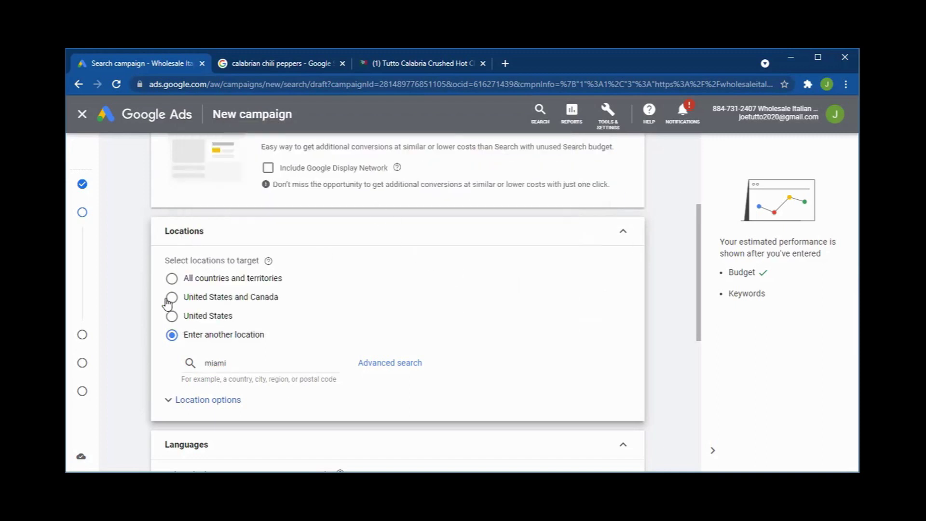
# Target the United States as the campaign location and review the language selection.
pyautogui.scroll(-1, 206, 292)
pyautogui.click(172, 256)
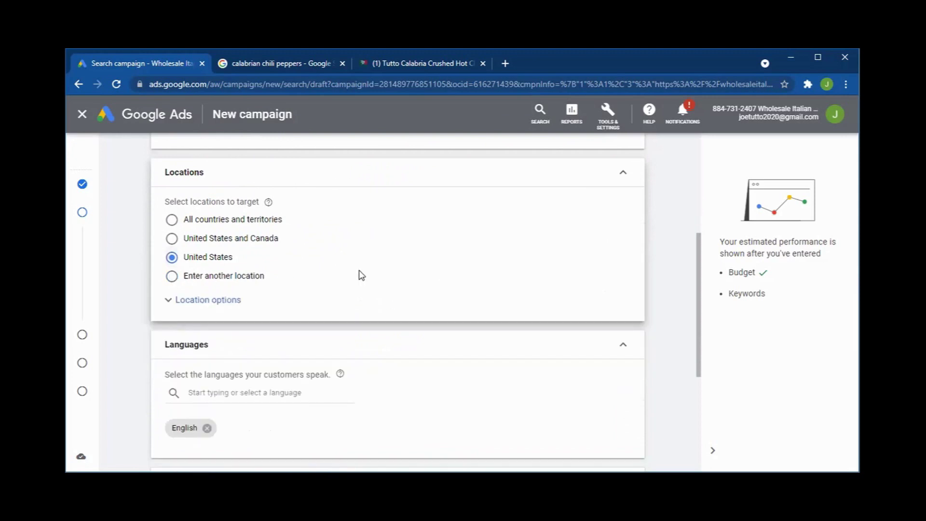
pyautogui.scroll(-1, 370, 275)
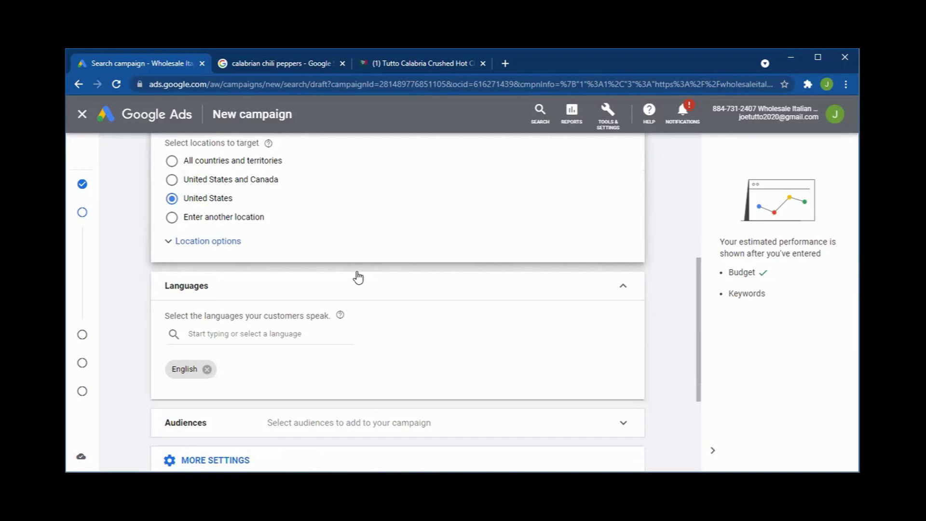
pyautogui.scroll(-1, 363, 269)
pyautogui.scroll(-1, 363, 269)
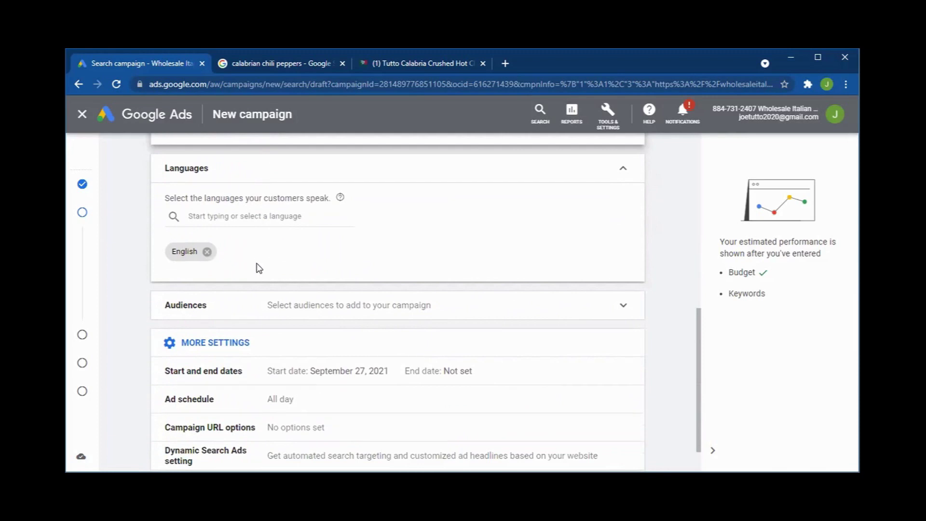
# Set the campaign's end date to Oct 25, 2021 and collapse the start and end dates section.
pyautogui.scroll(-1, 260, 269)
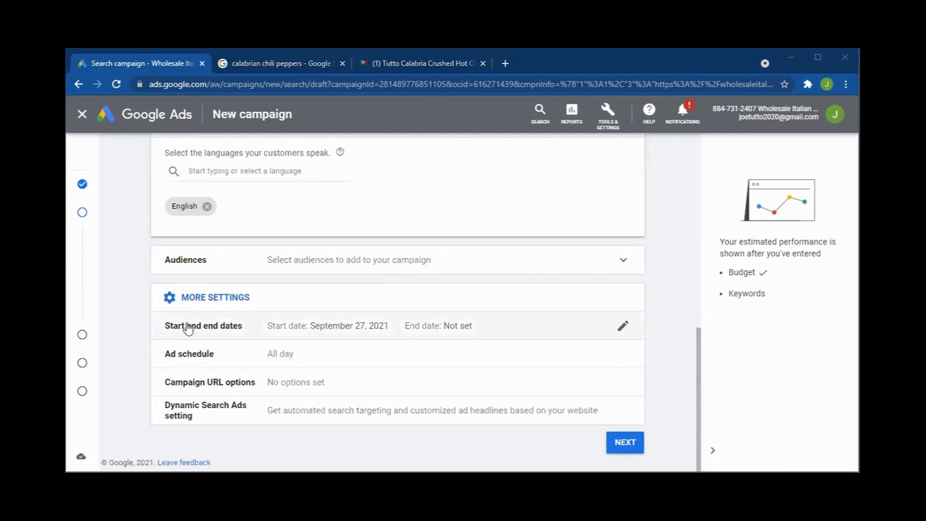
pyautogui.click(563, 338)
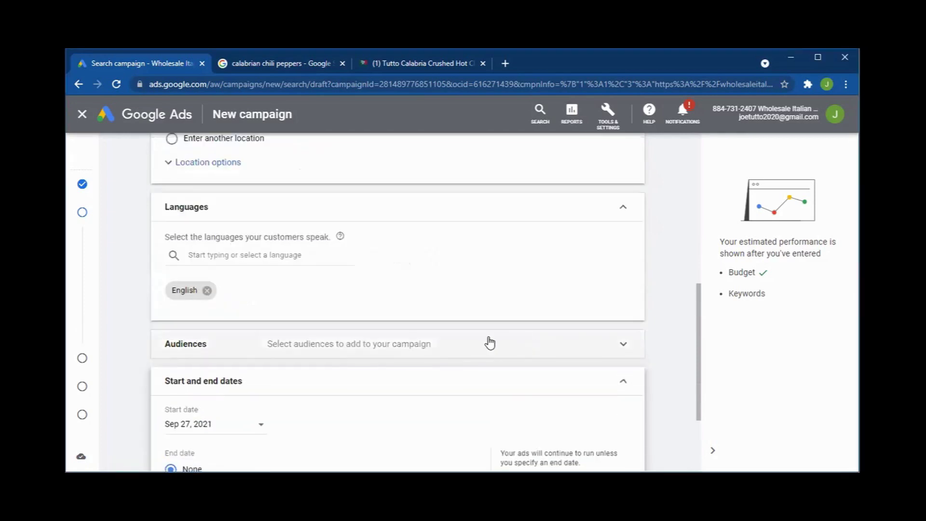
pyautogui.scroll(-3, 487, 342)
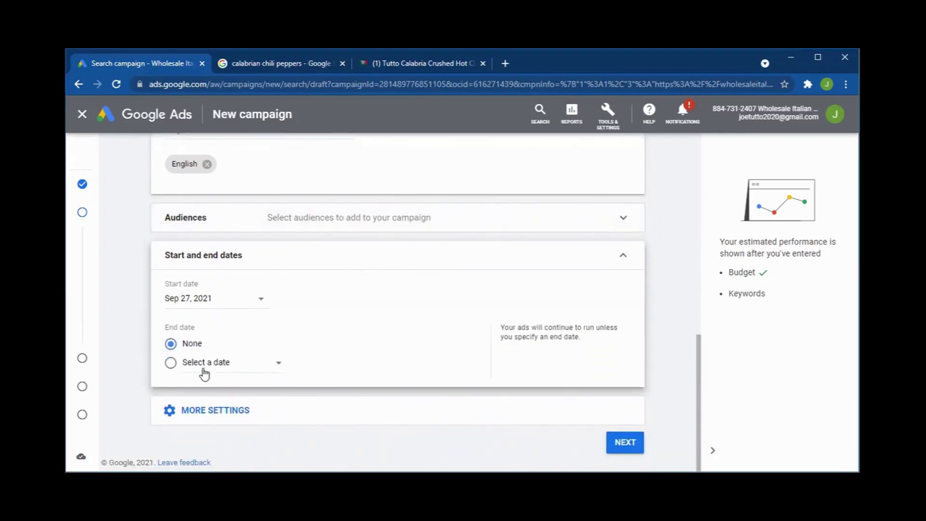
pyautogui.click(172, 364)
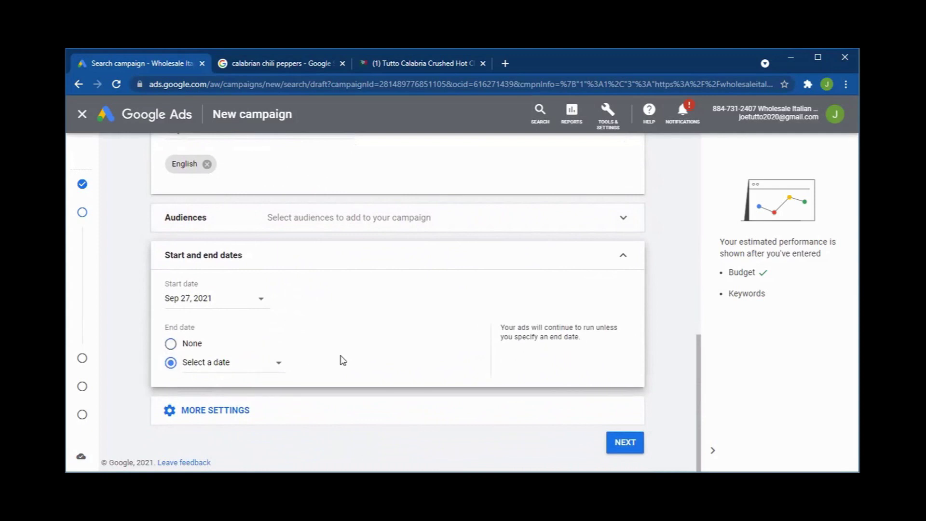
pyautogui.click(292, 369)
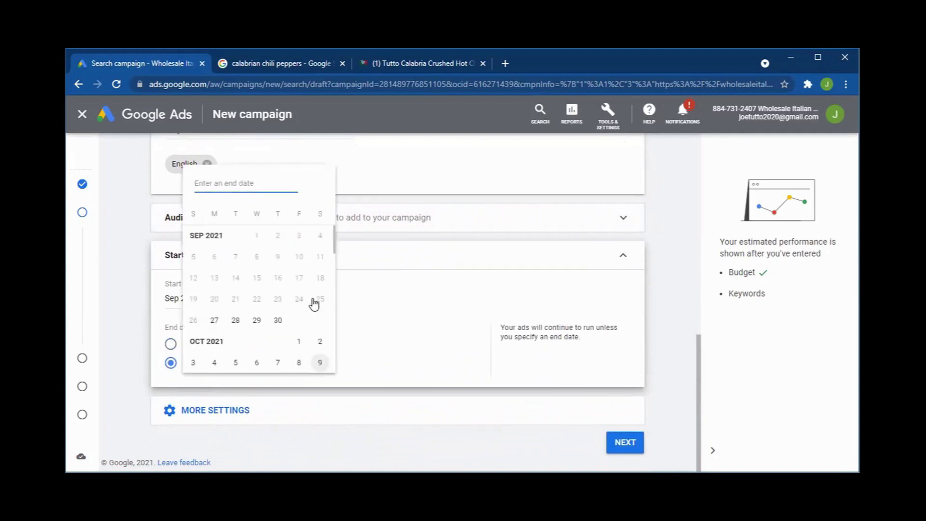
pyautogui.scroll(-1, 270, 331)
pyautogui.scroll(-1, 272, 333)
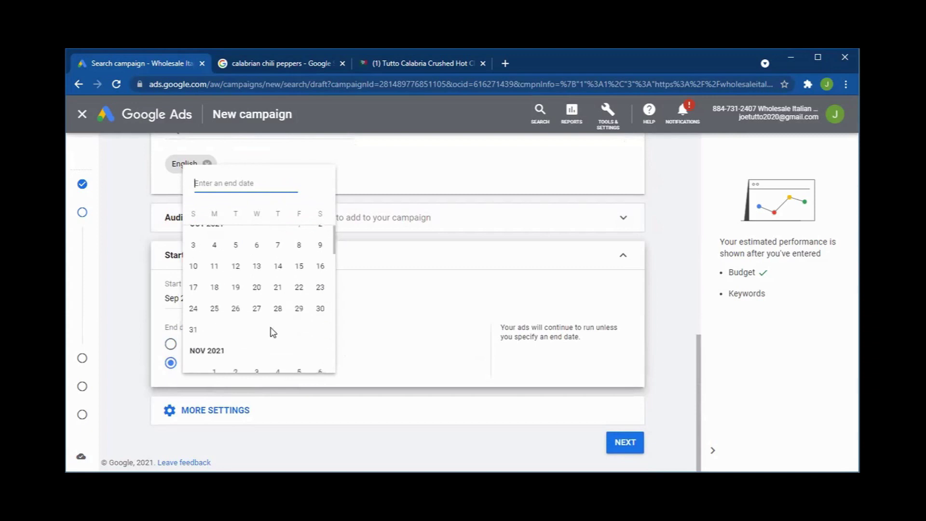
pyautogui.click(215, 310)
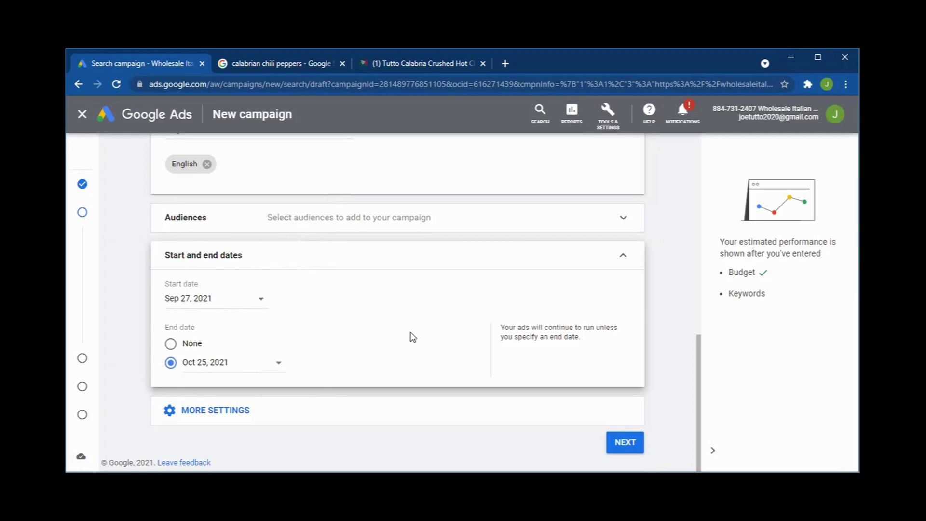
pyautogui.scroll(1, 592, 302)
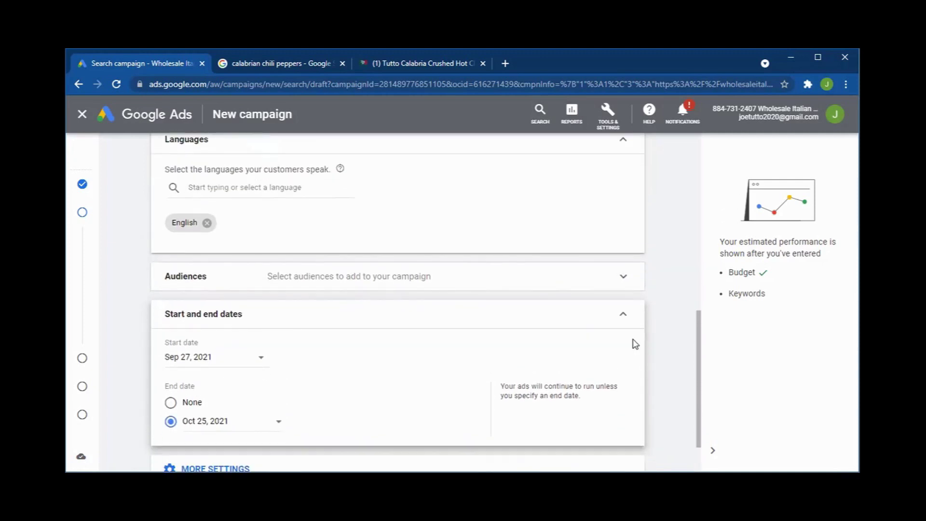
pyautogui.scroll(-1, 633, 343)
pyautogui.click(623, 255)
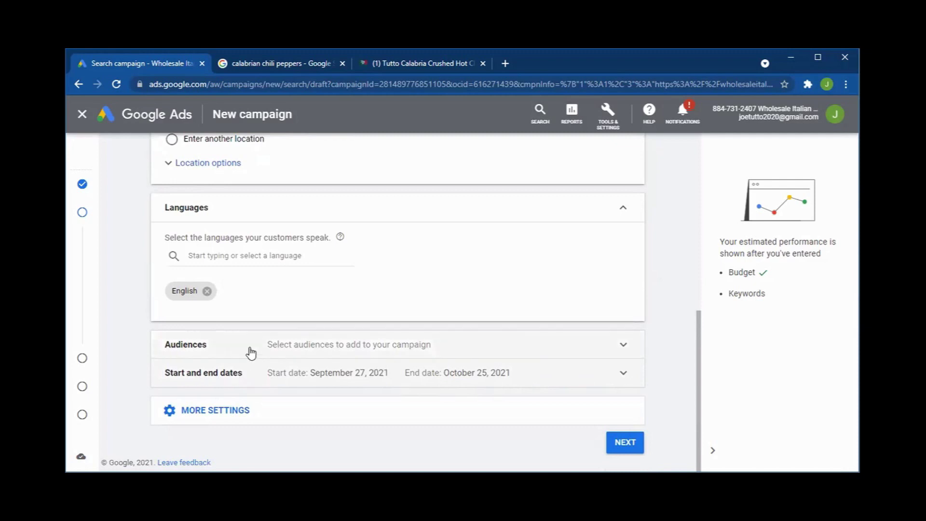
# Expand the campaign's Audiences section and review the suggested audiences under Recent and ideas.
pyautogui.click(620, 346)
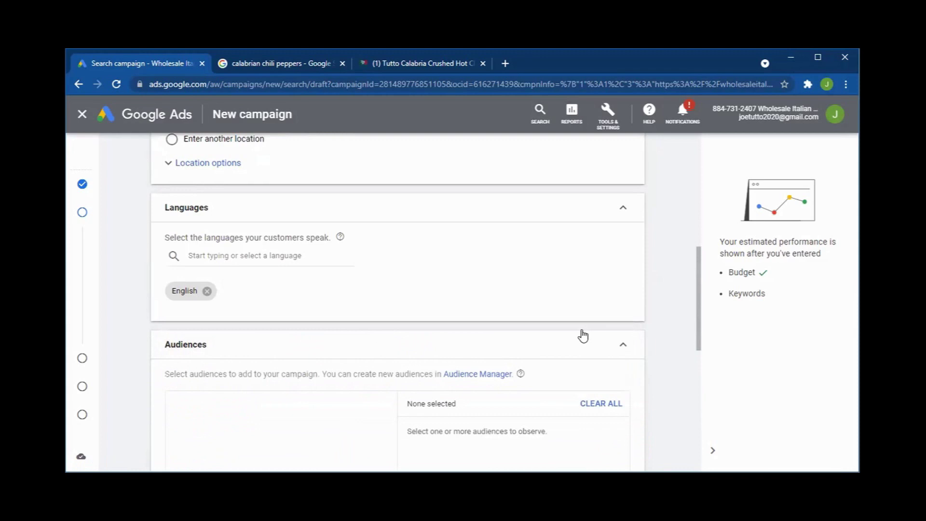
pyautogui.scroll(-2, 603, 344)
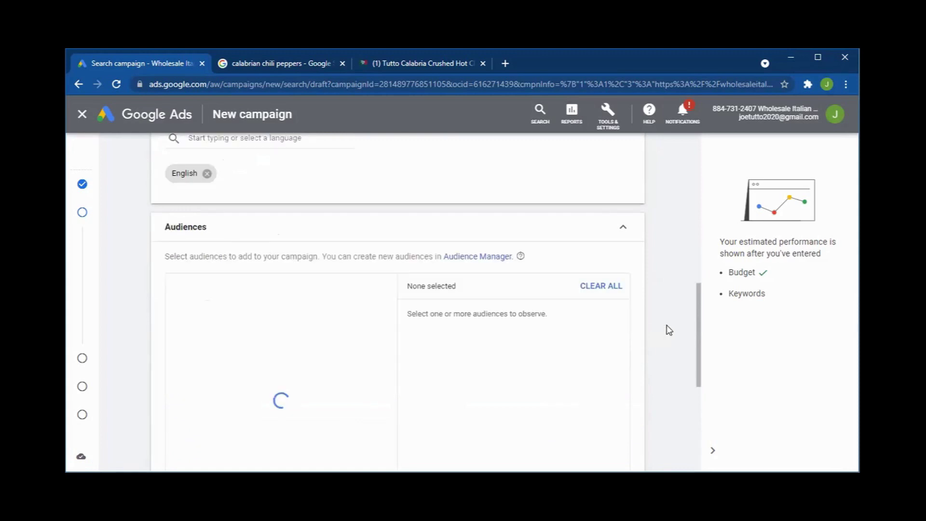
pyautogui.scroll(-1, 669, 330)
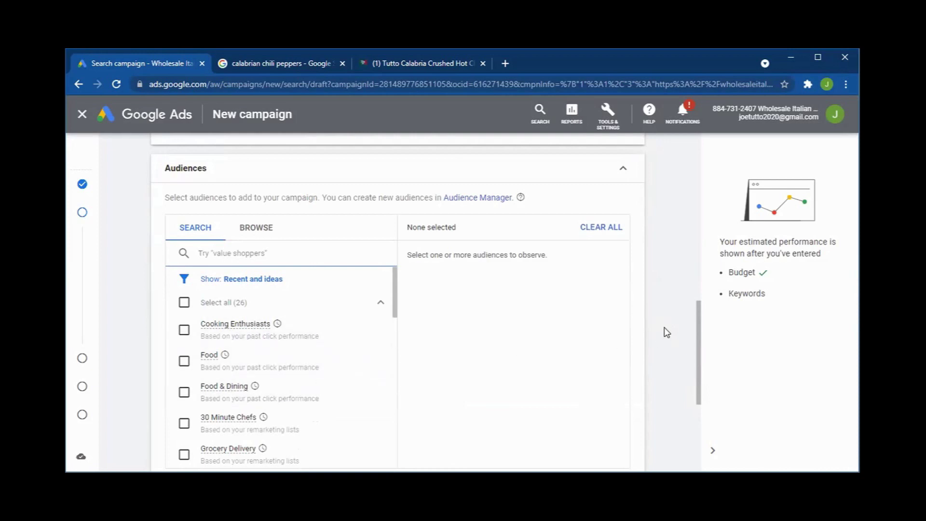
pyautogui.scroll(-1, 665, 328)
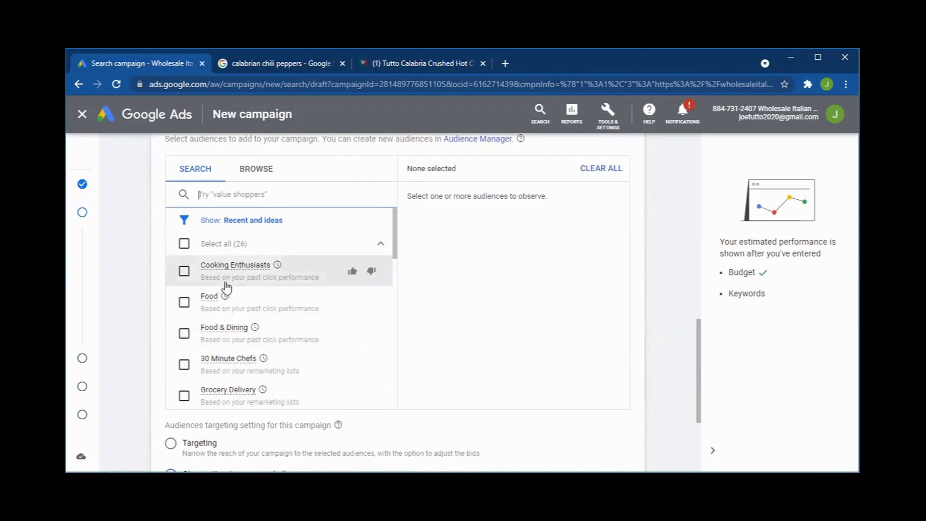
pyautogui.scroll(-4, 227, 297)
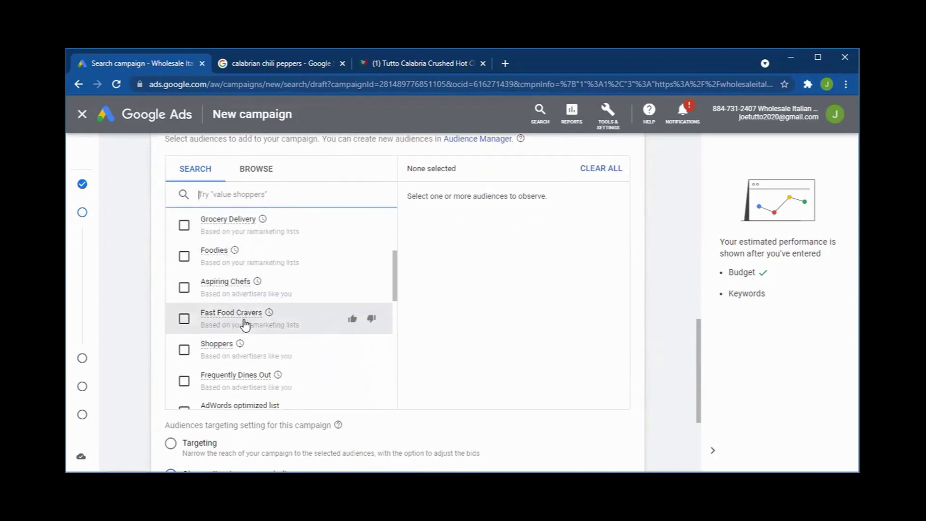
pyautogui.scroll(4, 244, 324)
pyautogui.scroll(1, 244, 324)
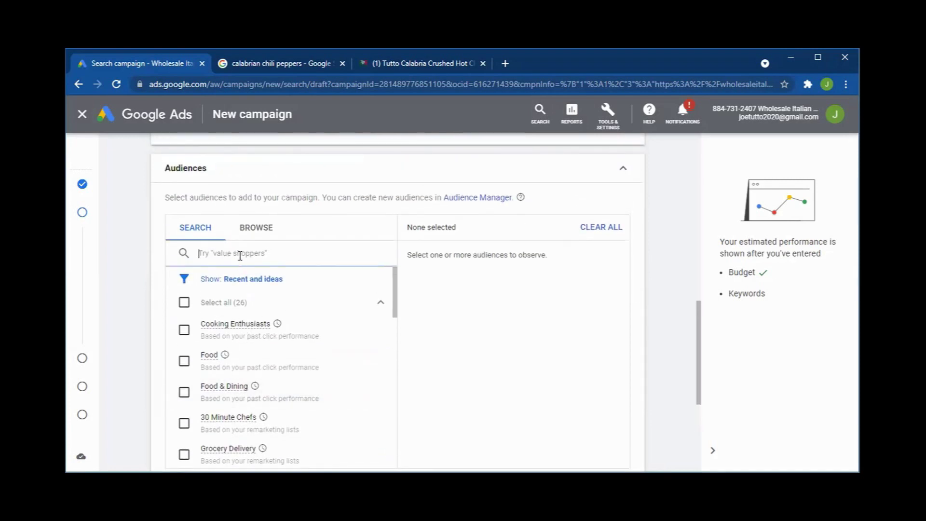
# Search the campaign's audiences for "italian food" and look through the matching affinity audiences.
pyautogui.write('ita')
pyautogui.write('l')
pyautogui.press('BackSpace')
pyautogui.write('alian food')
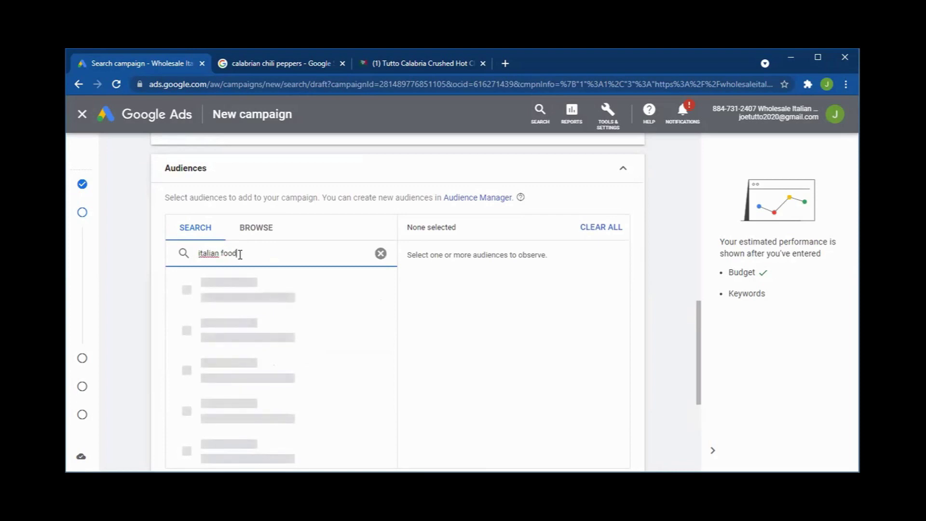
pyautogui.scroll(-1, 271, 366)
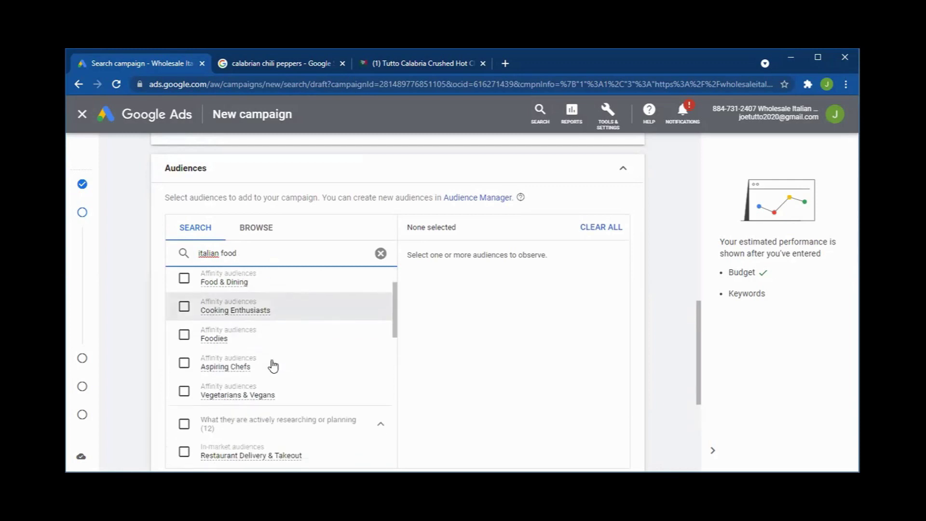
pyautogui.scroll(1, 274, 367)
pyautogui.scroll(1, 273, 367)
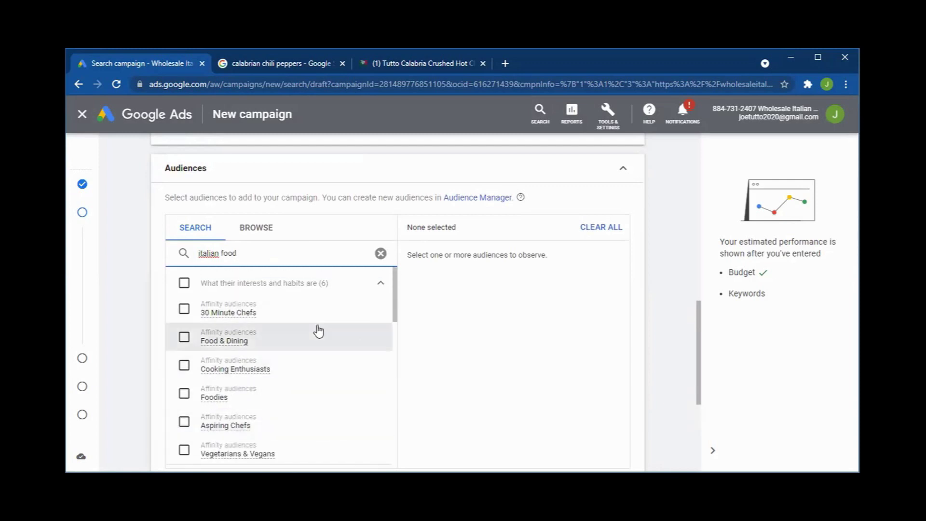
# Add the affinity audiences Food & Dining, Cooking Enthusiasts, Foodies and Vegetarians & Vegans to the campaign.
pyautogui.click(183, 339)
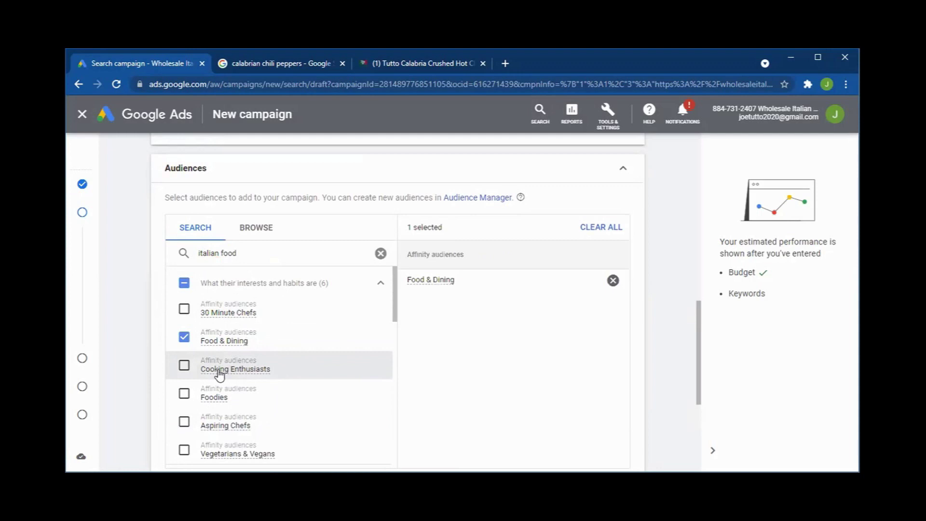
pyautogui.click(274, 382)
pyautogui.scroll(-1, 270, 380)
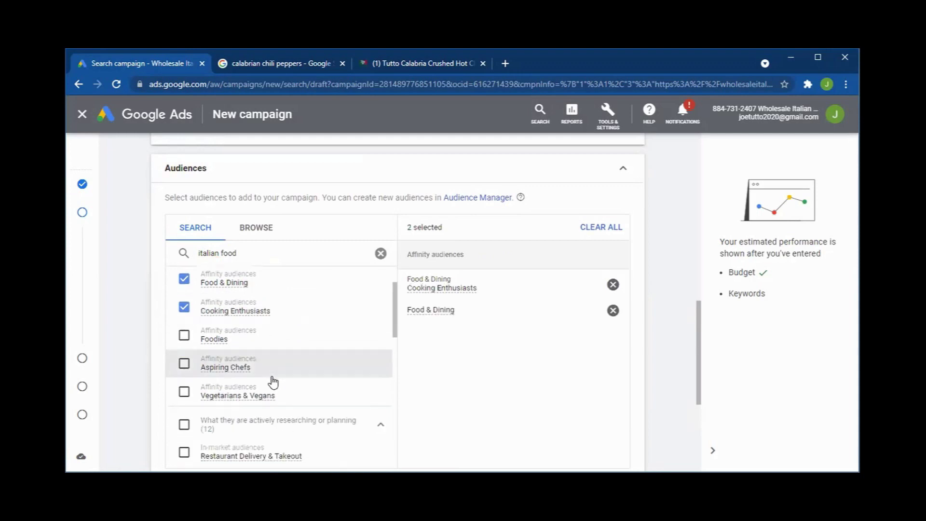
pyautogui.click(233, 384)
pyautogui.scroll(-1, 232, 375)
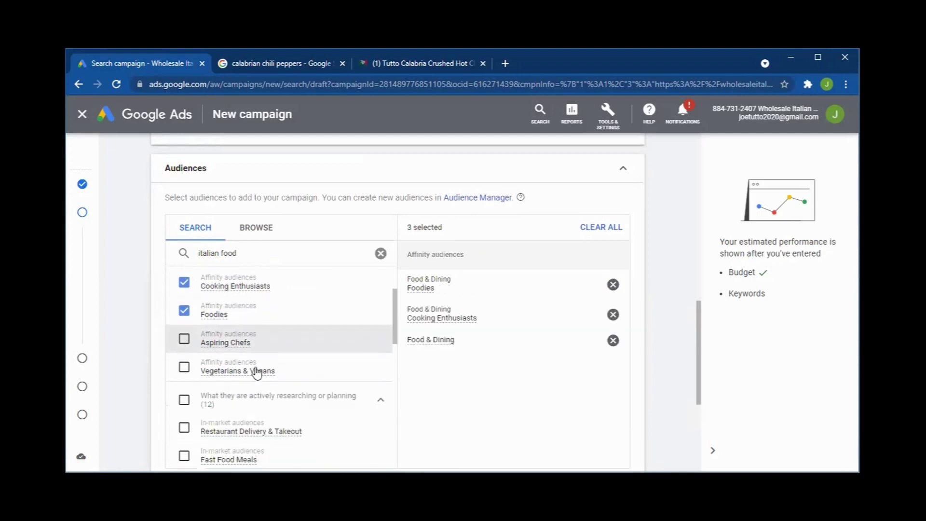
pyautogui.click(184, 333)
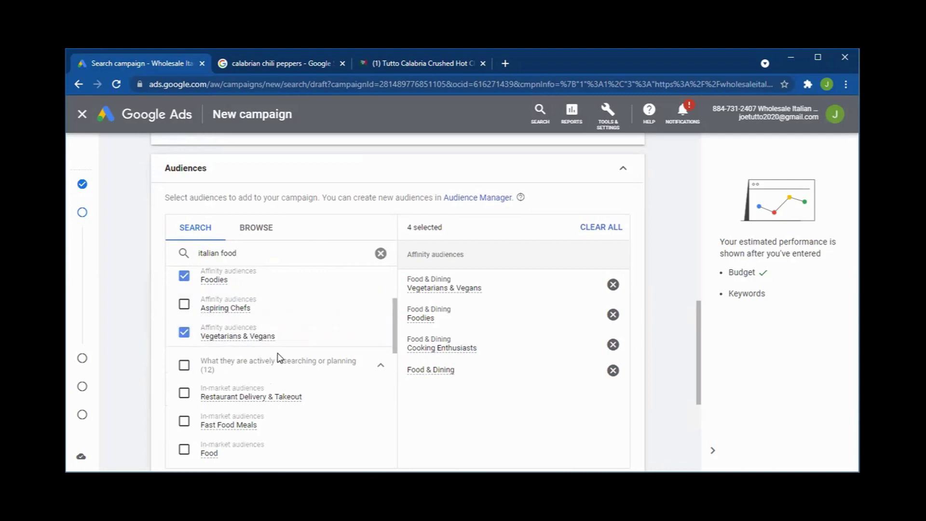
# Add the in-market audiences Food, Pizza, Grocery Delivery and Gift Baskets to the campaign.
pyautogui.scroll(-1, 285, 359)
pyautogui.scroll(-1, 297, 359)
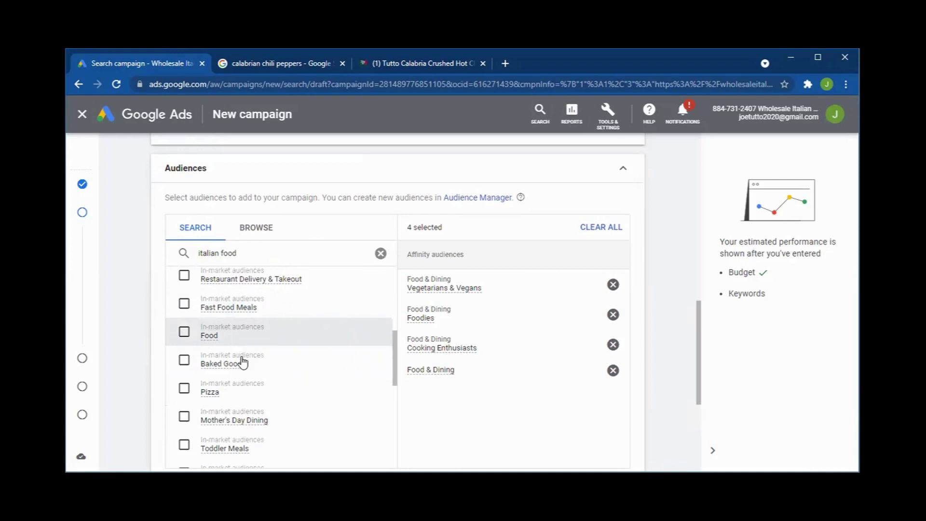
pyautogui.click(239, 338)
pyautogui.scroll(-2, 277, 358)
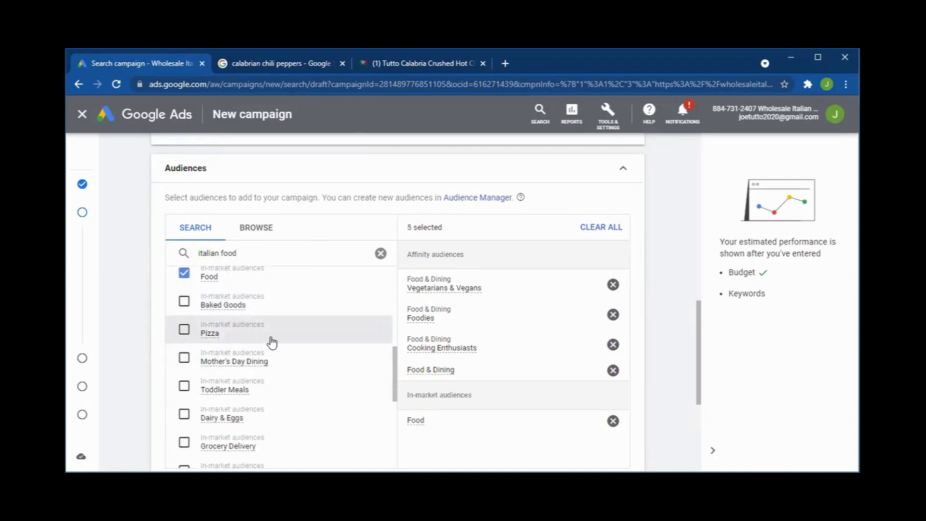
pyautogui.click(284, 341)
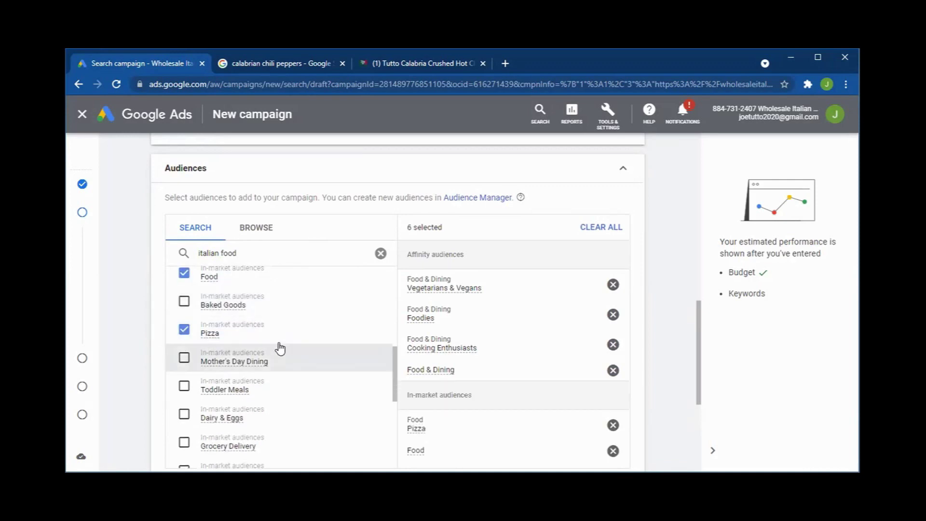
pyautogui.scroll(-2, 284, 349)
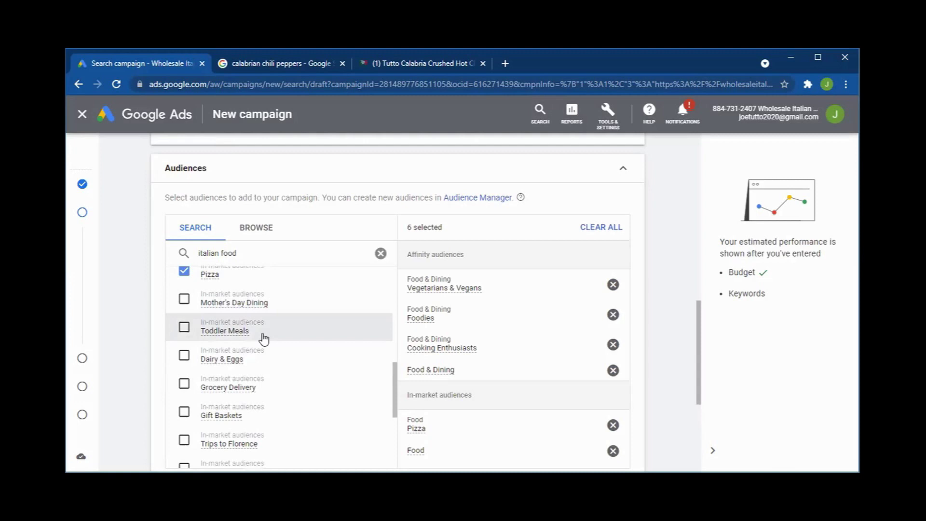
pyautogui.scroll(-2, 273, 336)
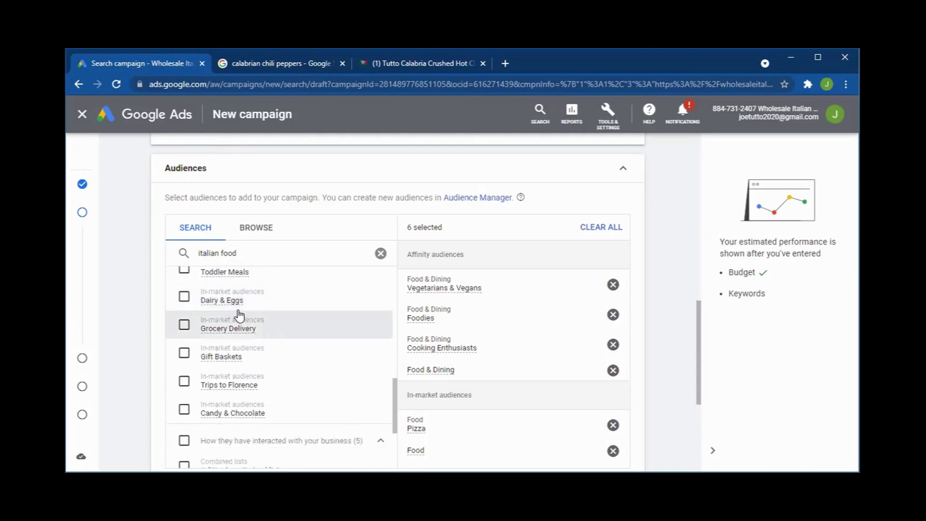
pyautogui.click(186, 333)
pyautogui.scroll(-2, 268, 352)
pyautogui.click(186, 290)
# Add the business-interaction audiences All visitors (Google Ads), Similar to All visitors (AdWords) and AdWords optimized list.
pyautogui.scroll(-2, 285, 338)
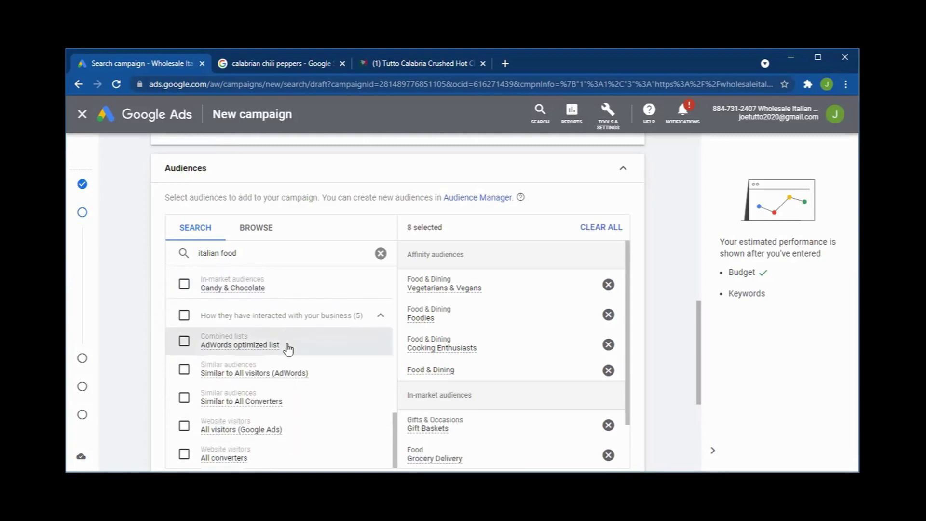
pyautogui.scroll(-2, 289, 349)
pyautogui.scroll(-2, 528, 328)
pyautogui.scroll(-2, 542, 323)
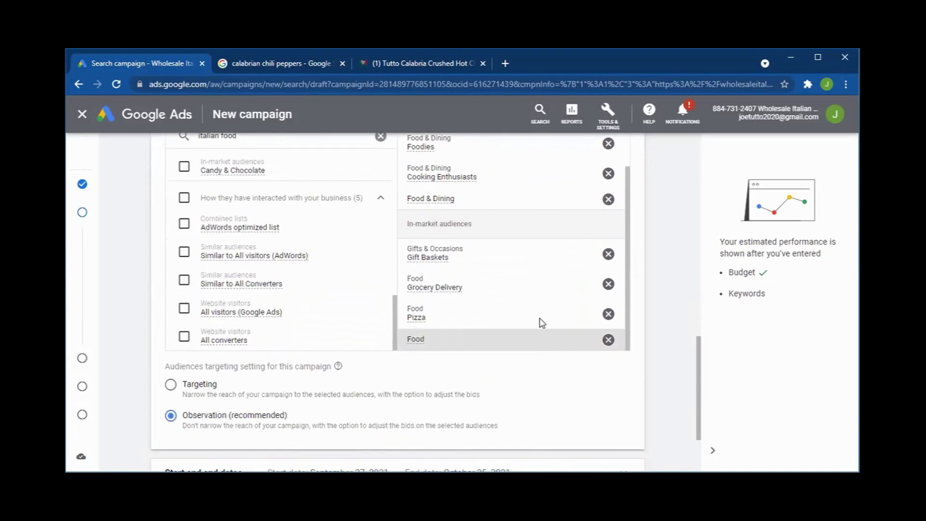
pyautogui.scroll(2, 542, 322)
pyautogui.scroll(-2, 544, 290)
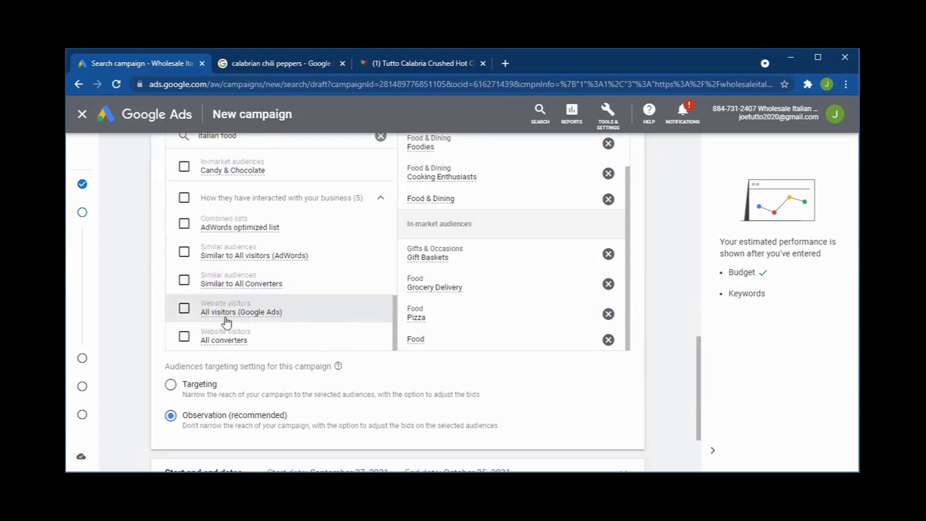
pyautogui.click(184, 310)
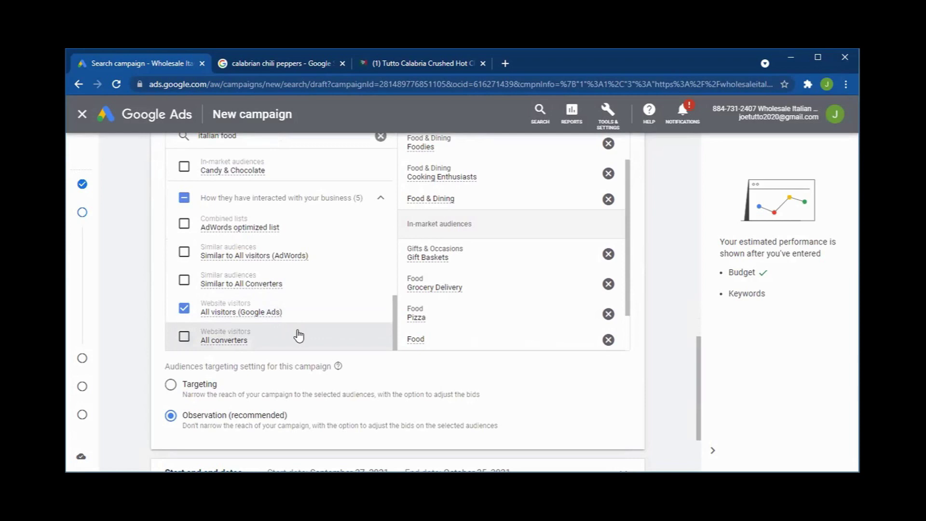
pyautogui.scroll(1, 300, 334)
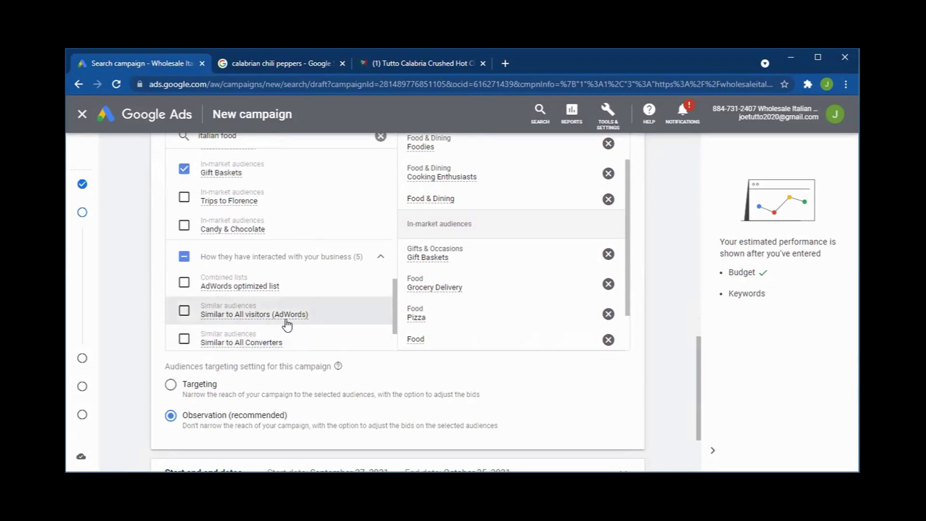
pyautogui.click(184, 312)
pyautogui.click(184, 283)
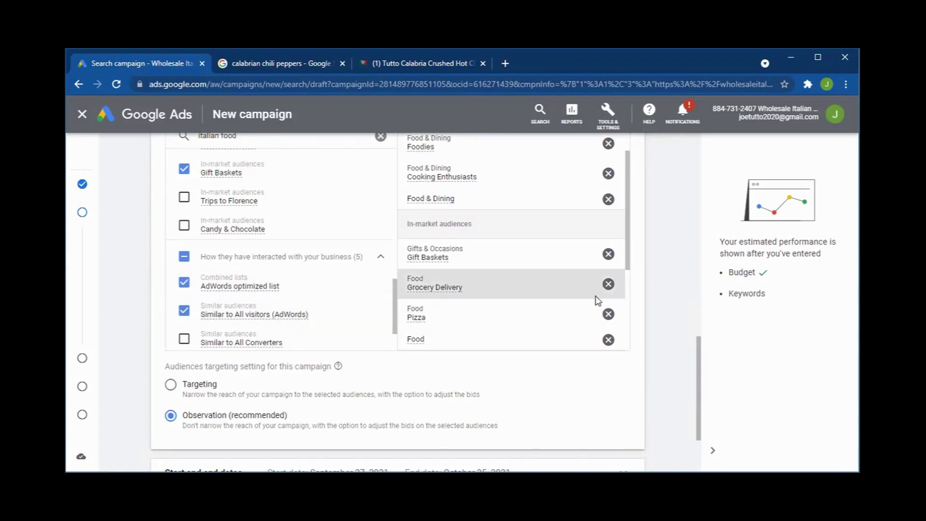
# Review the selected audiences and browse the detailed demographics categories under Who they are.
pyautogui.scroll(2, 598, 300)
pyautogui.scroll(1, 437, 293)
pyautogui.scroll(3, 386, 299)
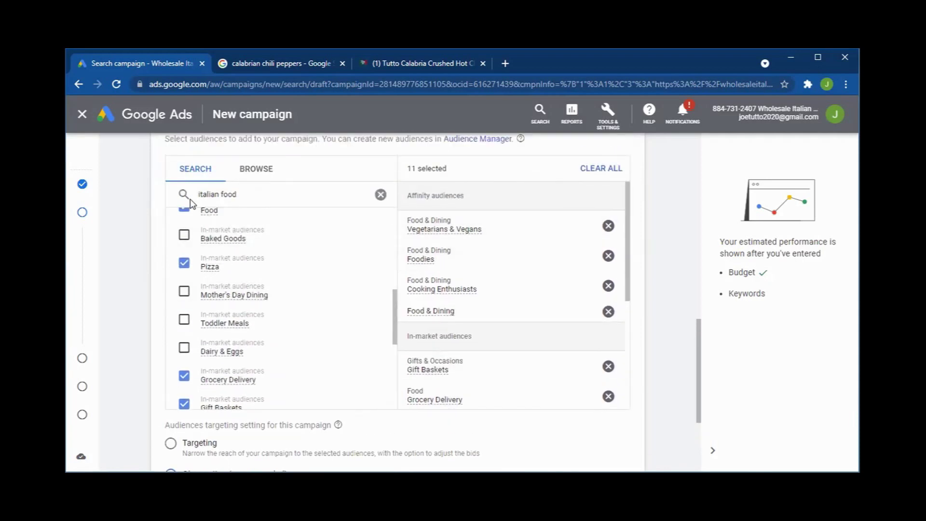
pyautogui.scroll(5, 318, 263)
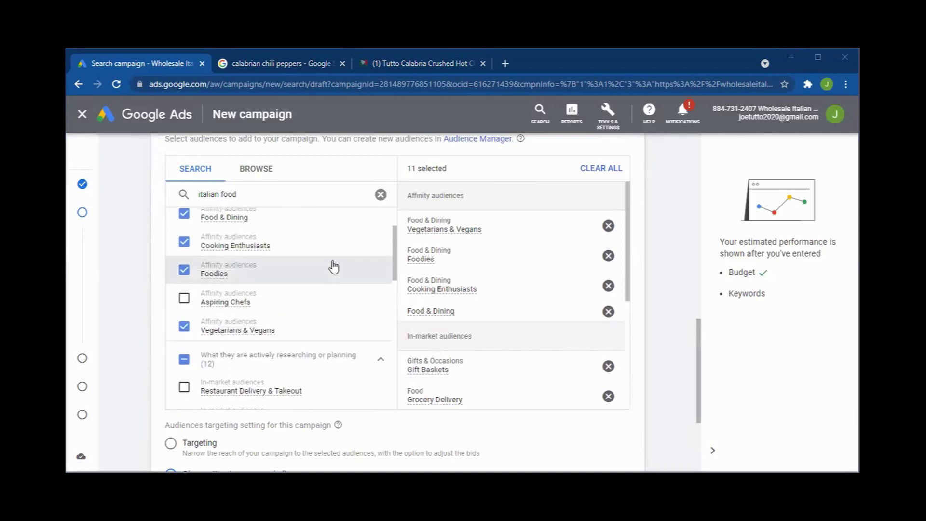
pyautogui.click(266, 173)
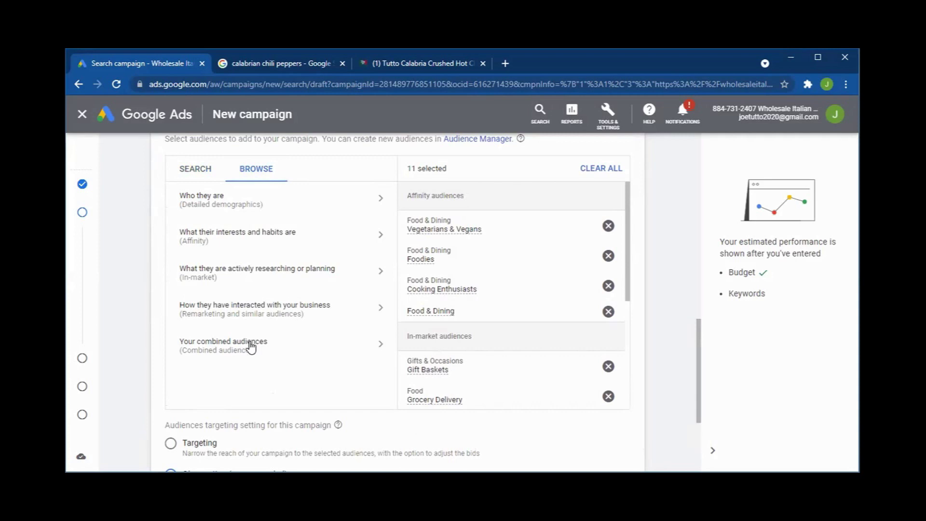
pyautogui.click(383, 202)
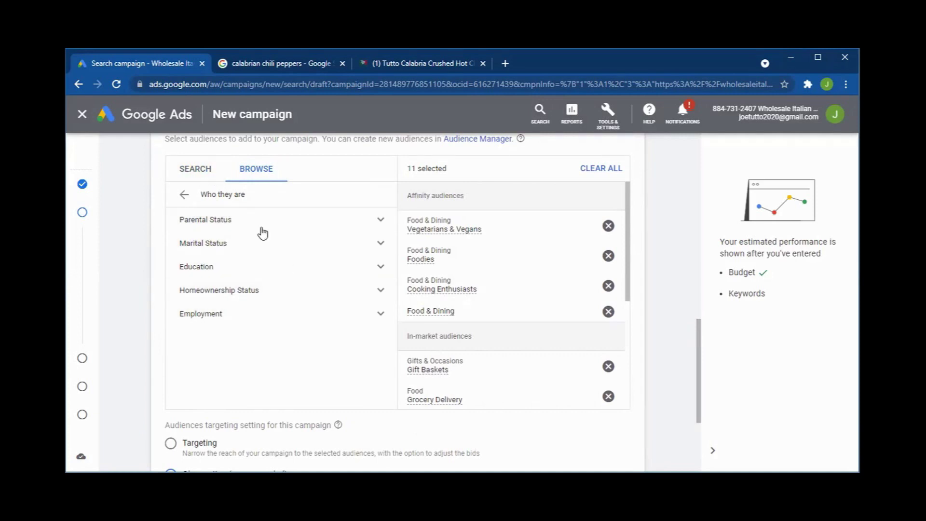
pyautogui.click(186, 200)
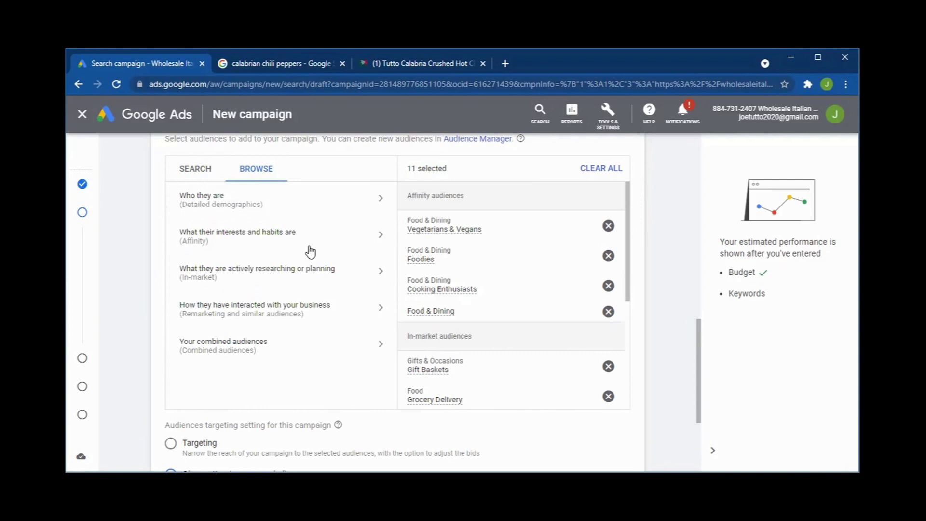
# Browse the affinity audiences and add Value Shoppers from the Shoppers category to the campaign.
pyautogui.click(230, 239)
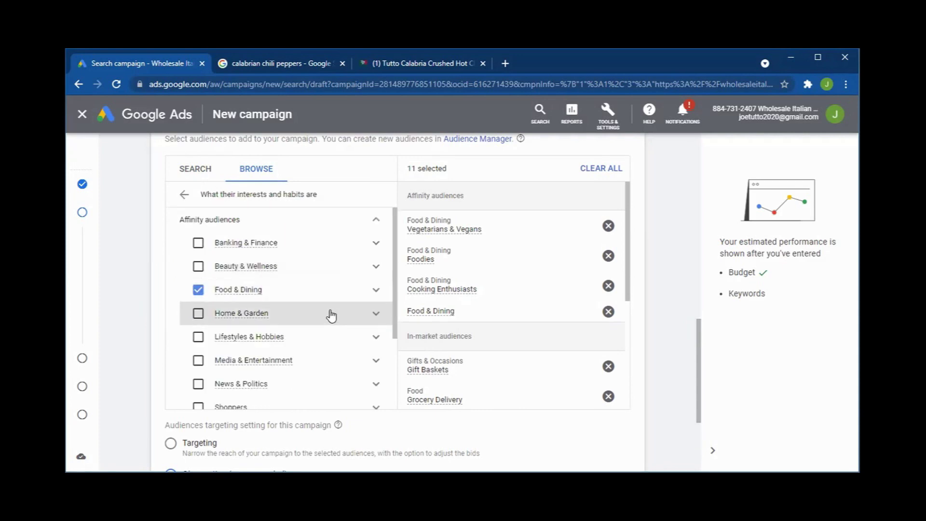
pyautogui.click(376, 291)
pyautogui.scroll(-2, 341, 307)
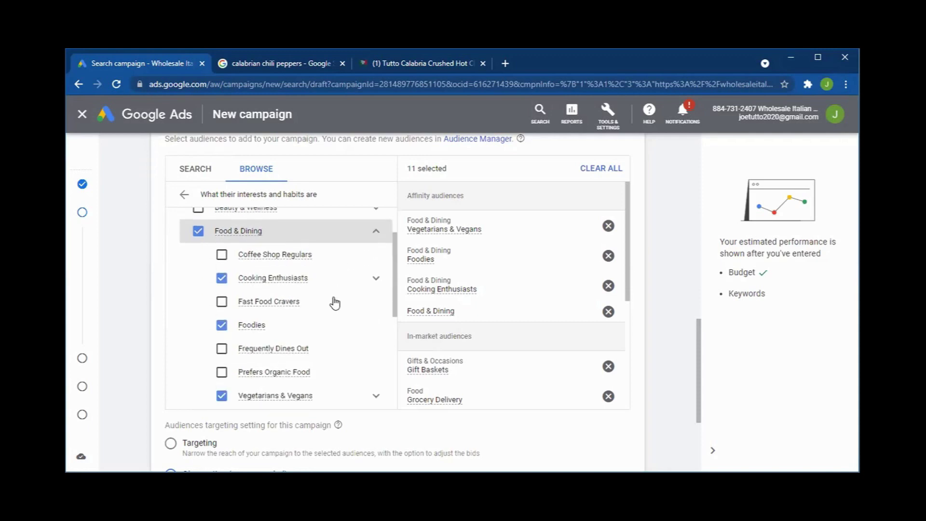
pyautogui.scroll(-2, 310, 316)
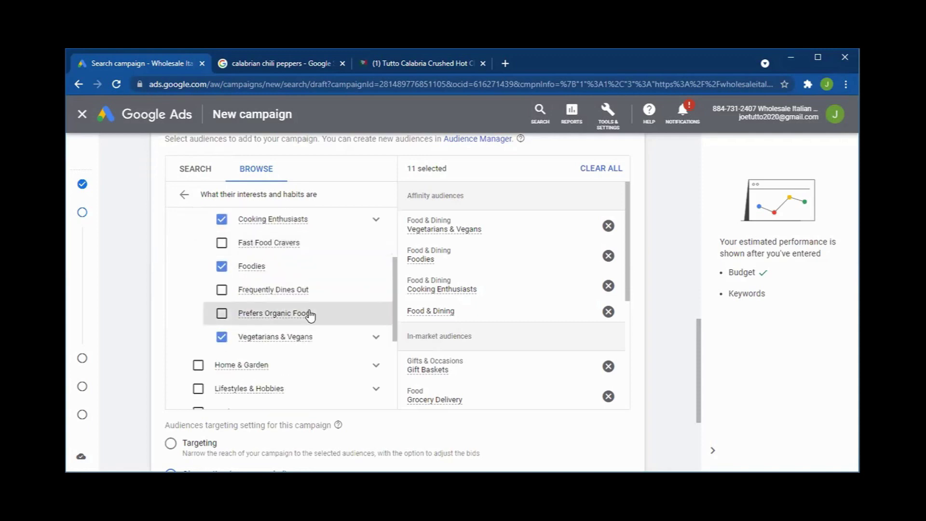
pyautogui.scroll(-1, 310, 316)
pyautogui.scroll(-2, 310, 315)
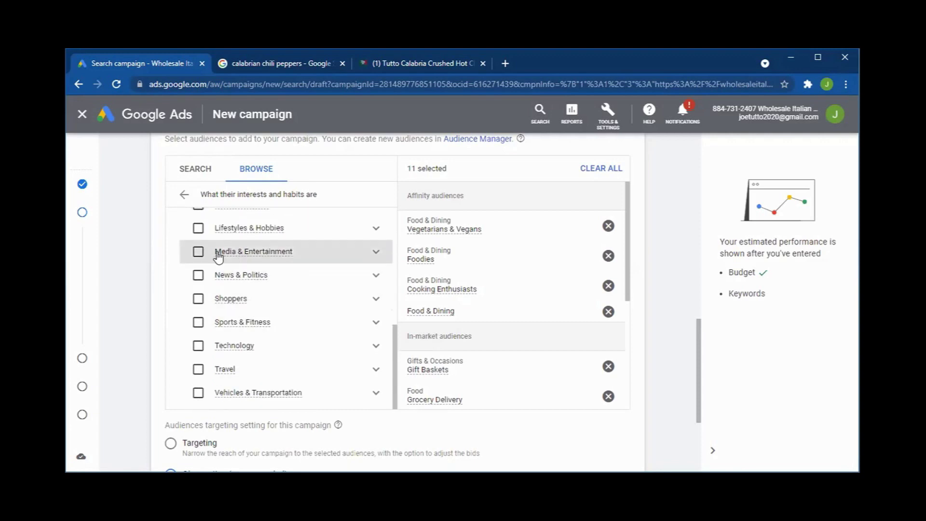
pyautogui.scroll(-1, 308, 299)
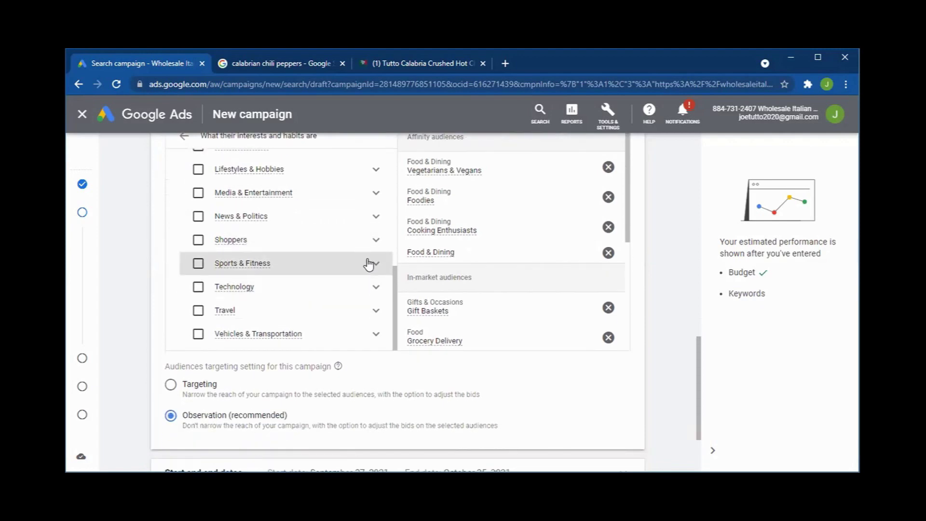
pyautogui.click(375, 242)
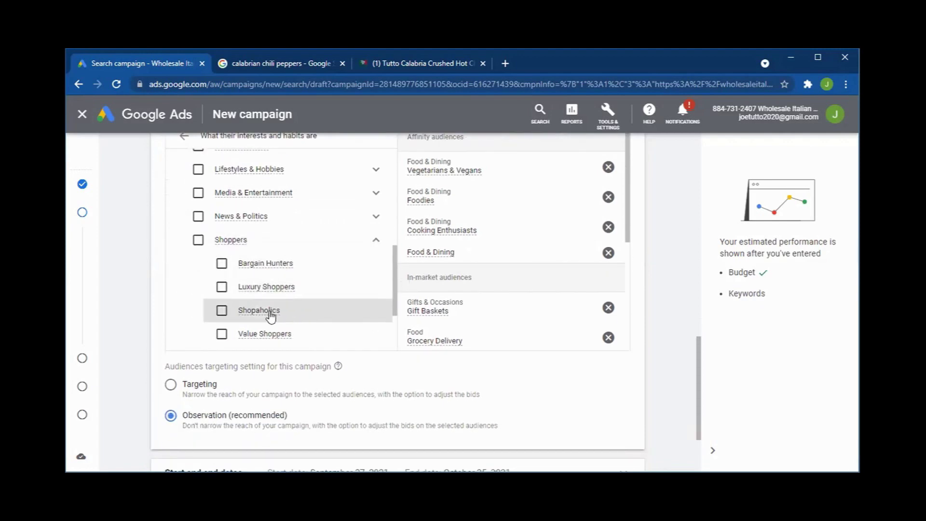
pyautogui.click(274, 344)
pyautogui.scroll(-1, 347, 292)
pyautogui.scroll(-1, 347, 291)
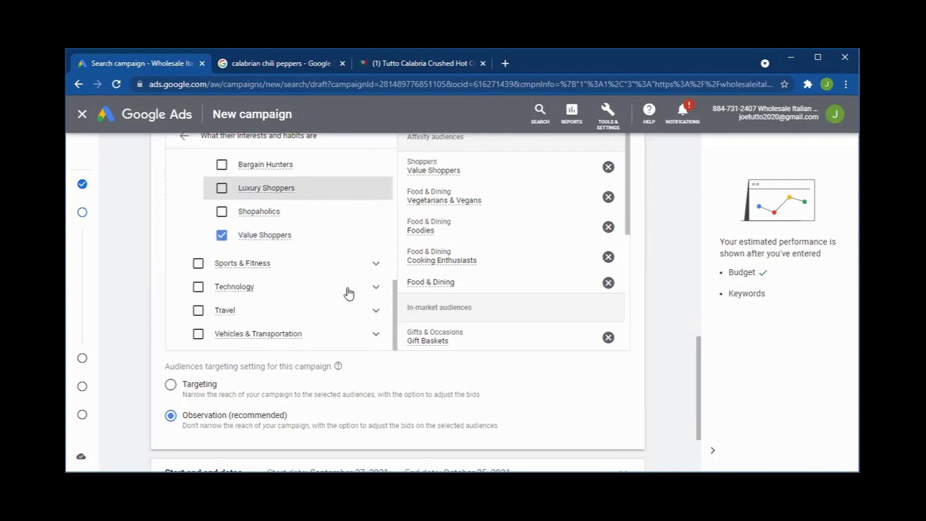
pyautogui.scroll(1, 348, 296)
pyautogui.scroll(-1, 323, 327)
pyautogui.scroll(6, 325, 334)
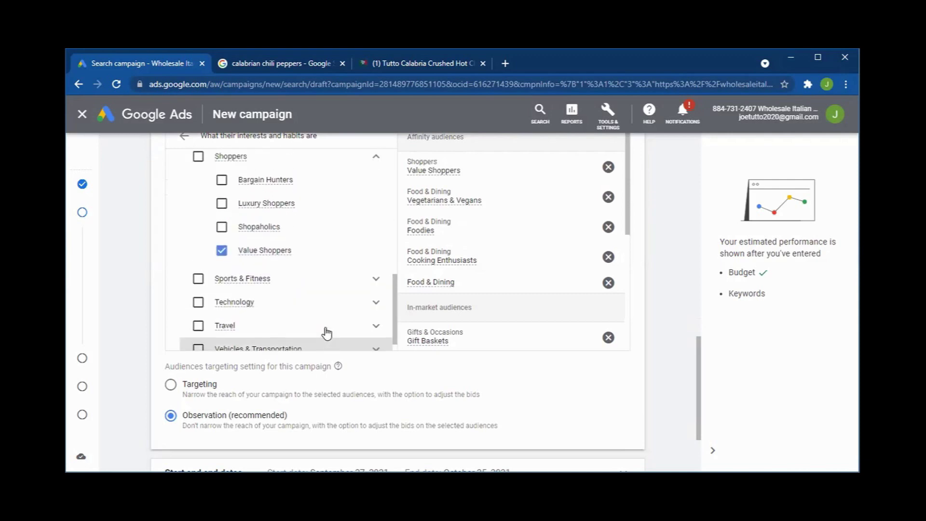
pyautogui.scroll(-1, 328, 299)
pyautogui.scroll(2, 372, 252)
pyautogui.click(187, 144)
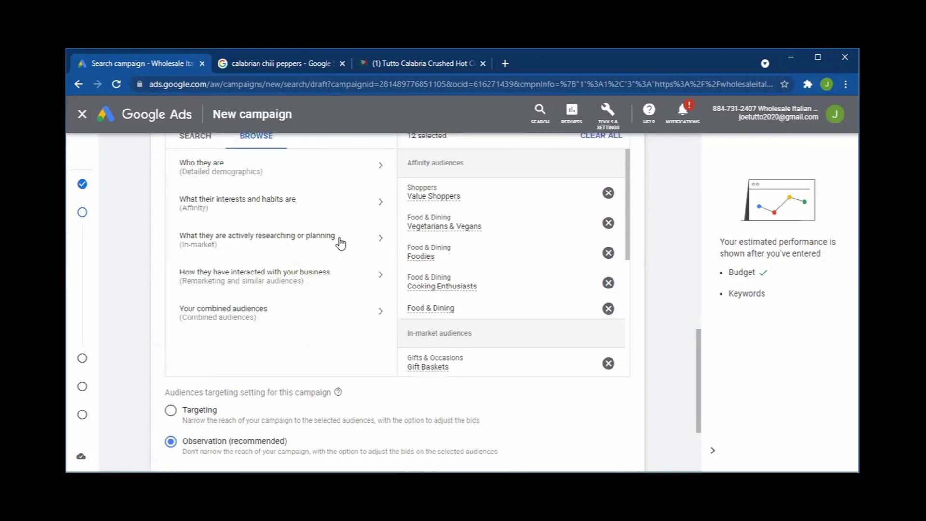
# Look through the in-market audience categories for further ones relevant to the campaign.
pyautogui.click(366, 240)
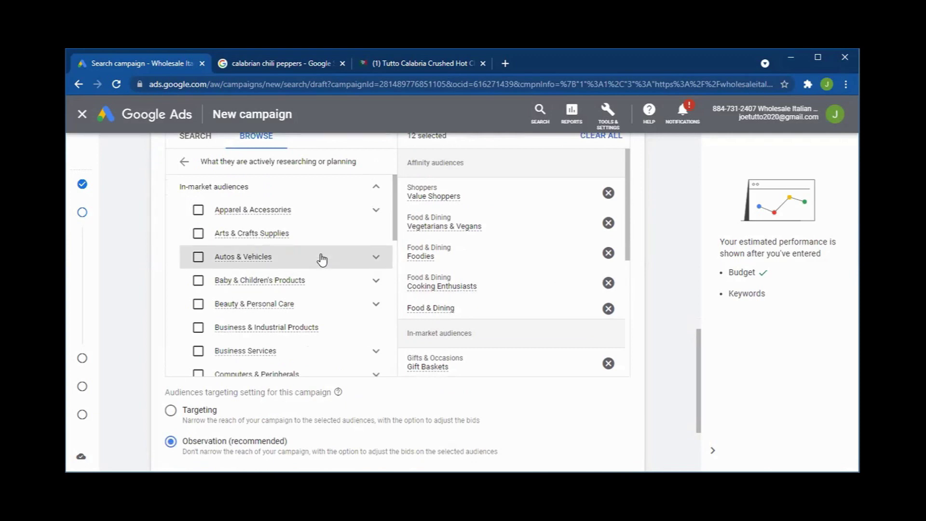
pyautogui.scroll(-5, 322, 261)
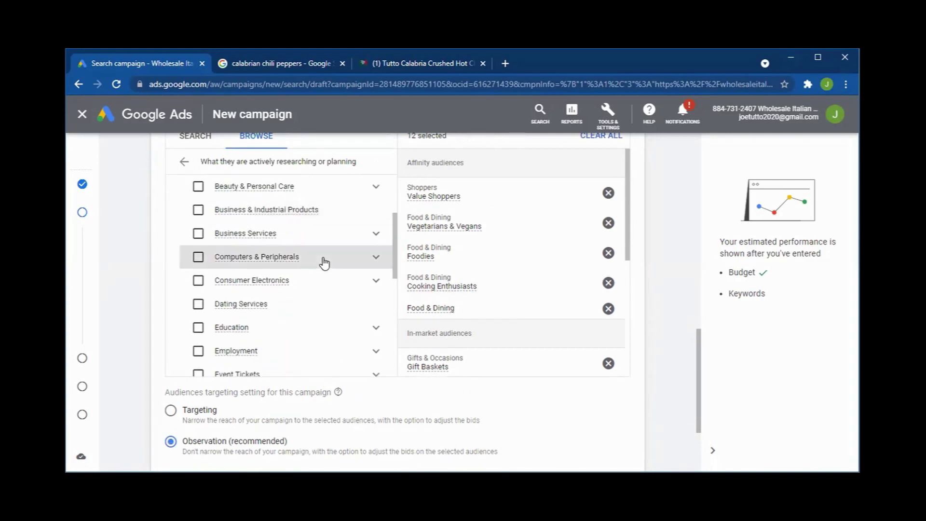
pyautogui.scroll(-3, 324, 262)
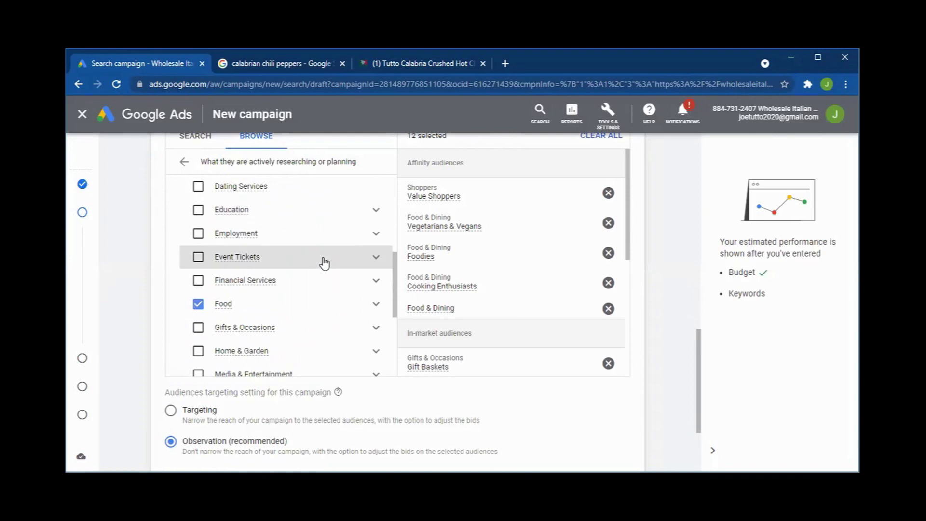
pyautogui.scroll(-2, 324, 262)
pyautogui.scroll(-3, 299, 261)
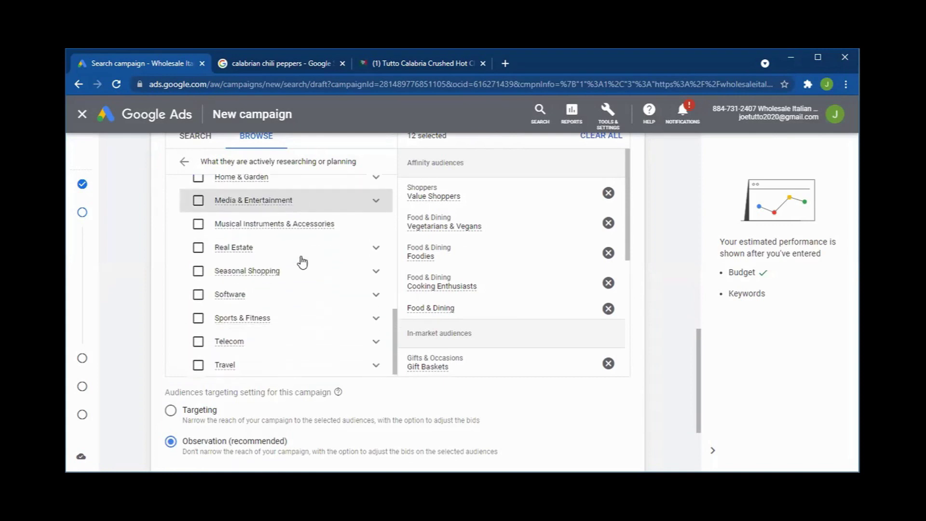
pyautogui.scroll(-3, 375, 240)
pyautogui.scroll(5, 446, 240)
pyautogui.scroll(3, 311, 283)
pyautogui.scroll(-3, 314, 283)
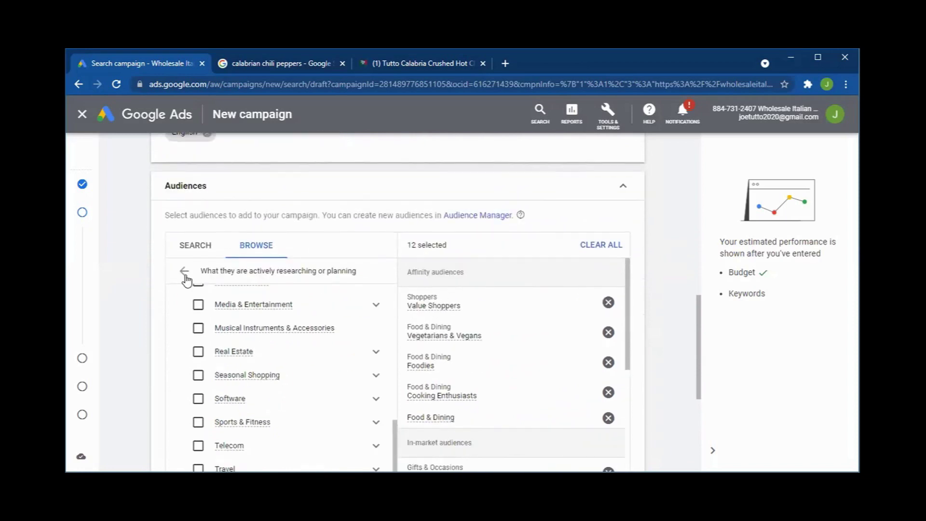
pyautogui.click(183, 273)
# Expand the additional campaign settings, recheck the selected audiences and continue to the keywords and ads stage.
pyautogui.scroll(-5, 642, 285)
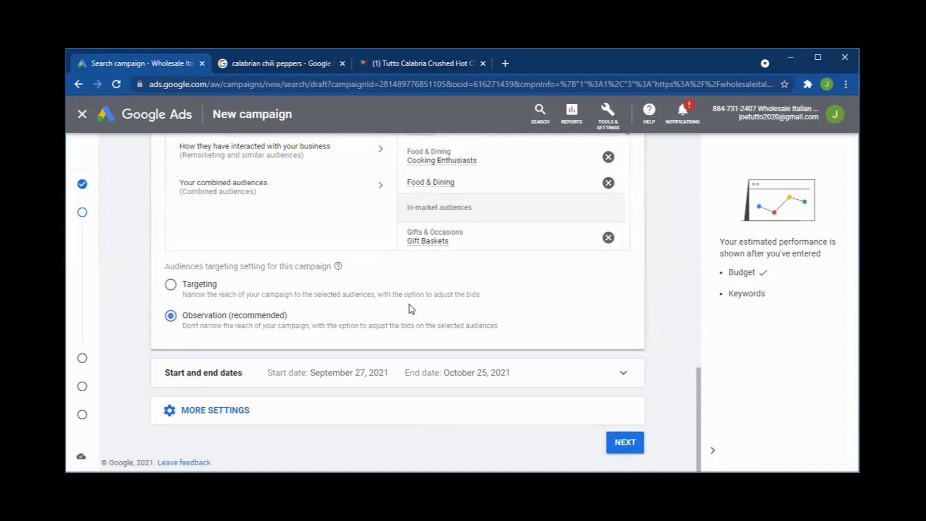
pyautogui.click(242, 409)
pyautogui.scroll(-2, 657, 324)
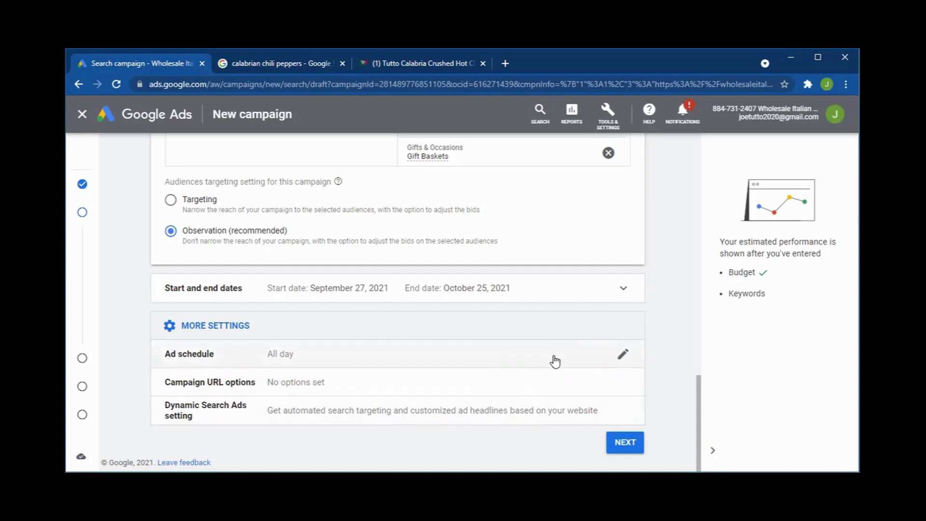
pyautogui.scroll(1, 554, 361)
pyautogui.scroll(5, 555, 360)
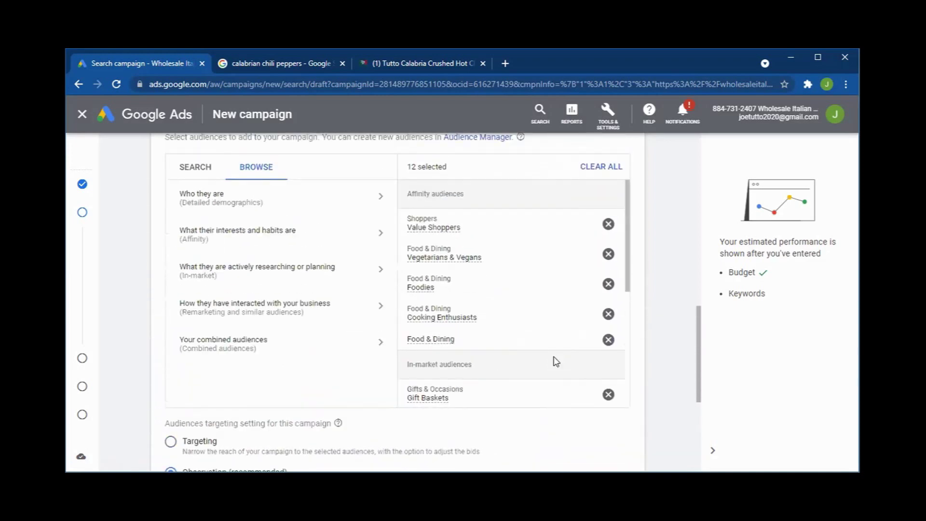
pyautogui.scroll(3, 555, 361)
pyautogui.scroll(-5, 555, 362)
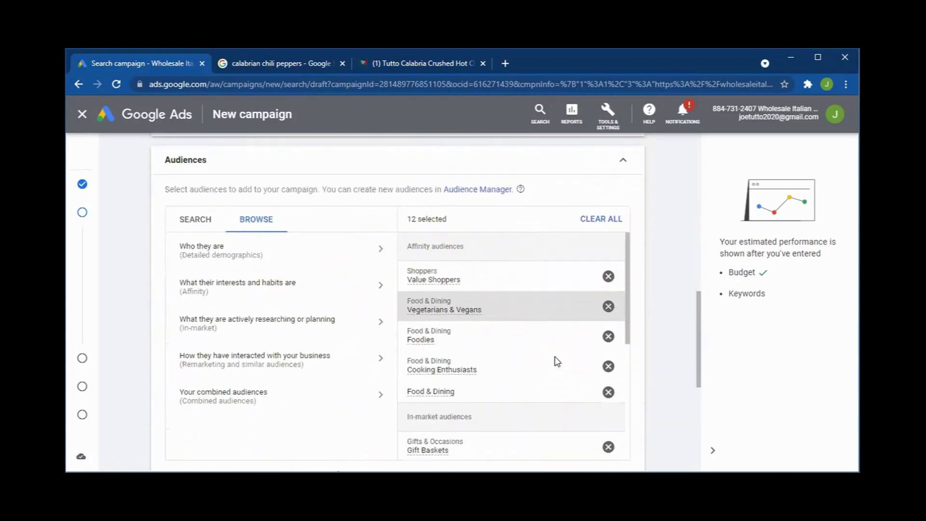
pyautogui.scroll(2, 556, 364)
pyautogui.scroll(-6, 661, 395)
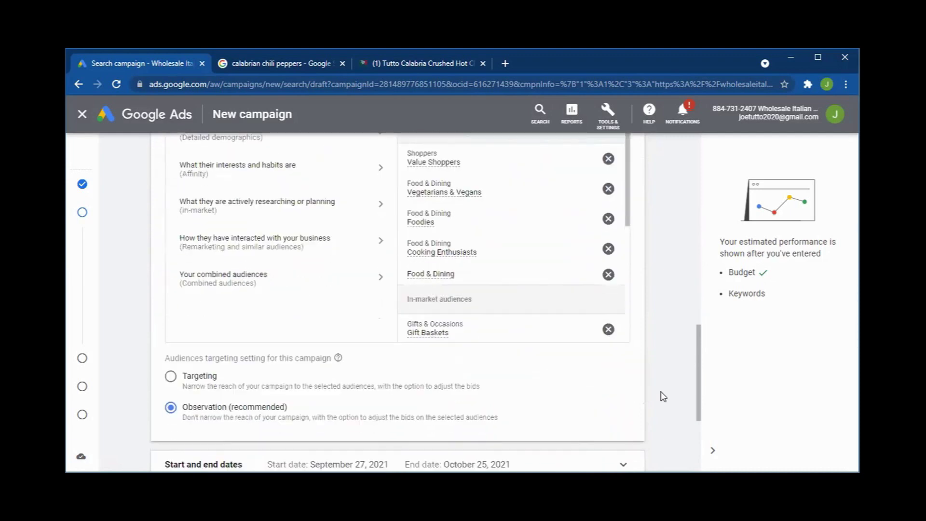
pyautogui.scroll(-1, 662, 395)
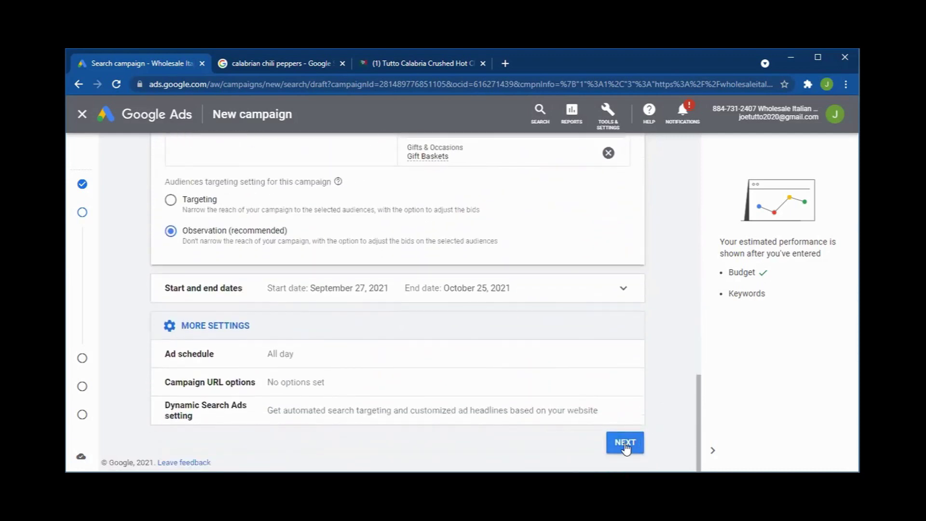
pyautogui.click(625, 444)
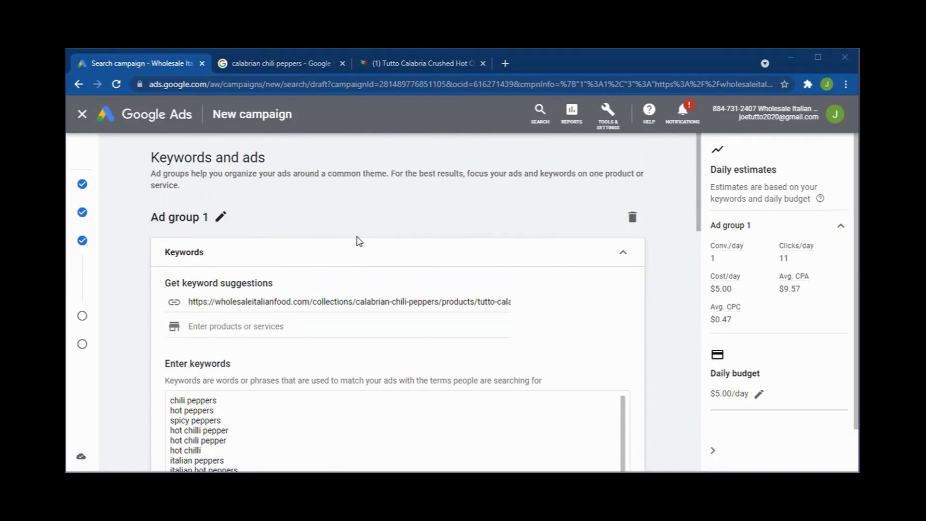
# Review the keyword suggestions for Ad group 1 generated from the product page.
pyautogui.scroll(-1, 358, 242)
pyautogui.scroll(-1, 368, 275)
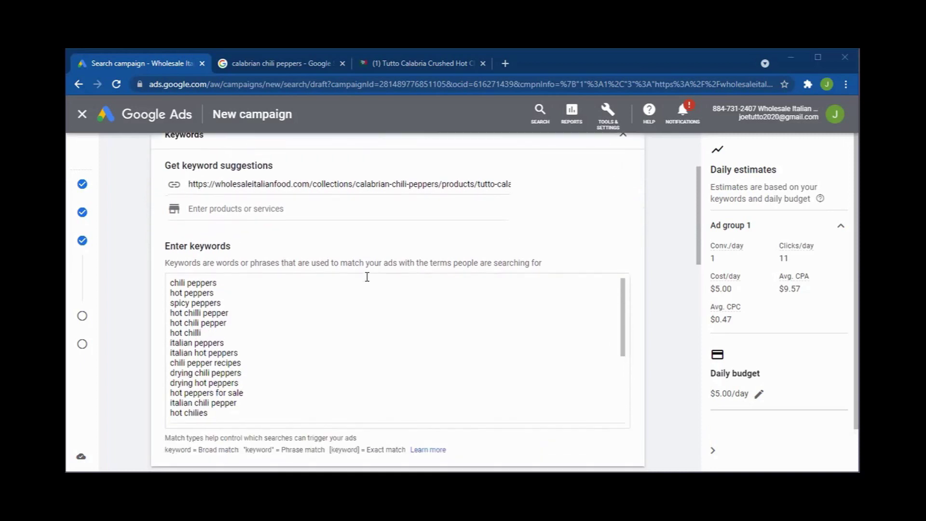
pyautogui.scroll(2, 404, 267)
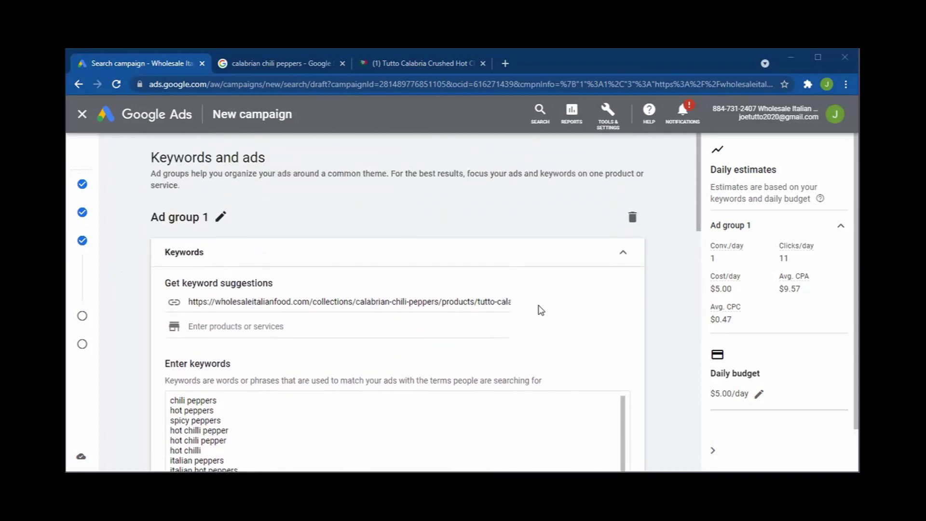
pyautogui.scroll(-1, 394, 282)
pyautogui.scroll(-3, 394, 281)
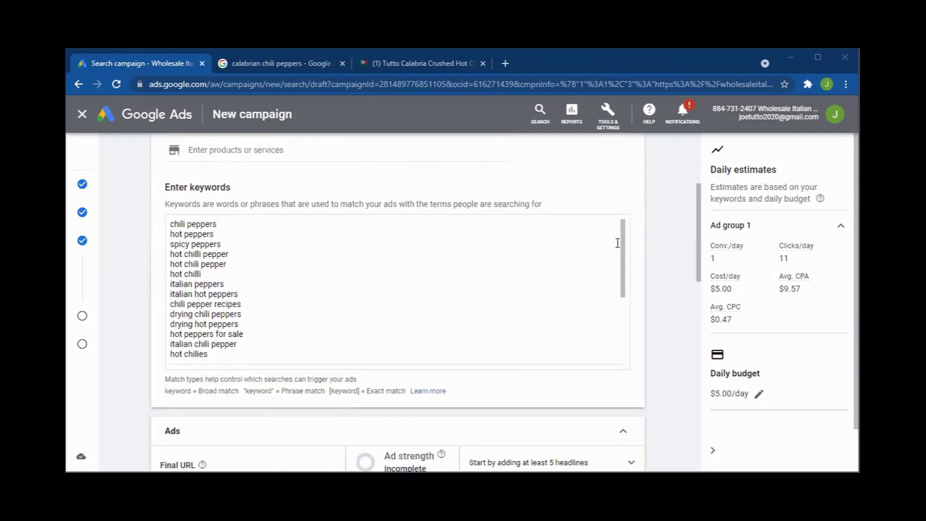
pyautogui.scroll(-5, 625, 232)
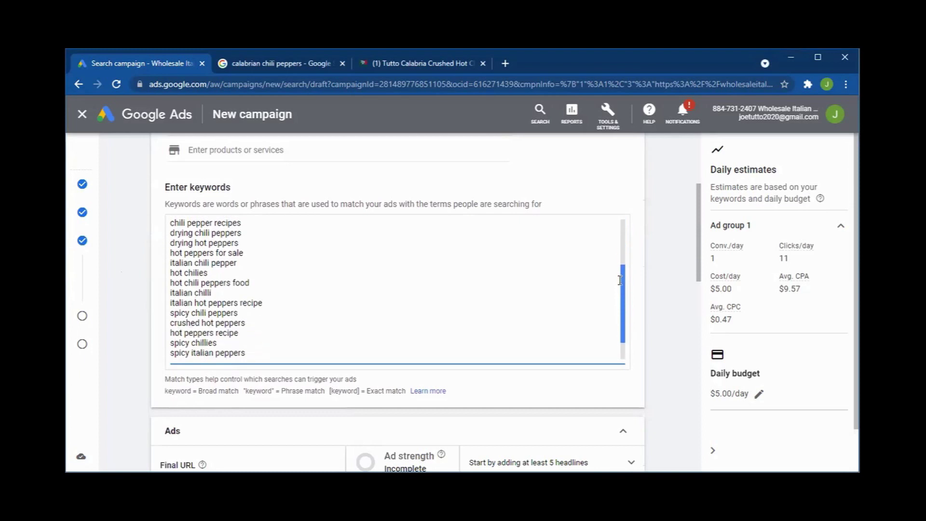
pyautogui.scroll(5, 614, 279)
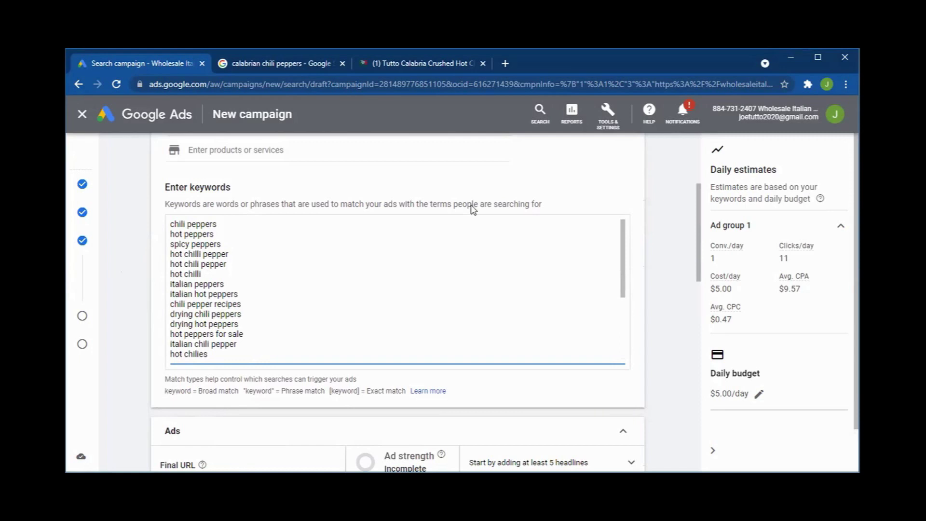
# Switch to the Google results for calabrian chili peppers and copy the full Related Keywords list.
pyautogui.click(299, 62)
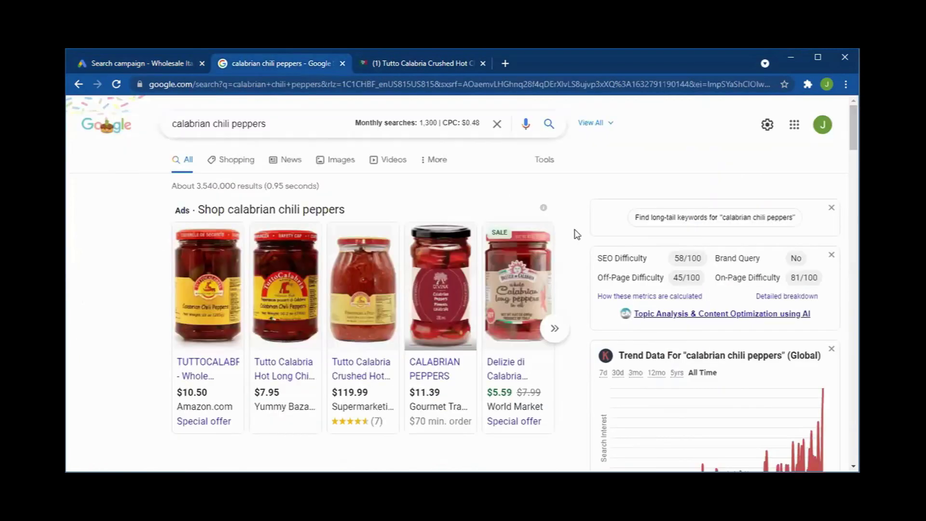
pyautogui.scroll(-3, 700, 314)
pyautogui.scroll(-5, 702, 316)
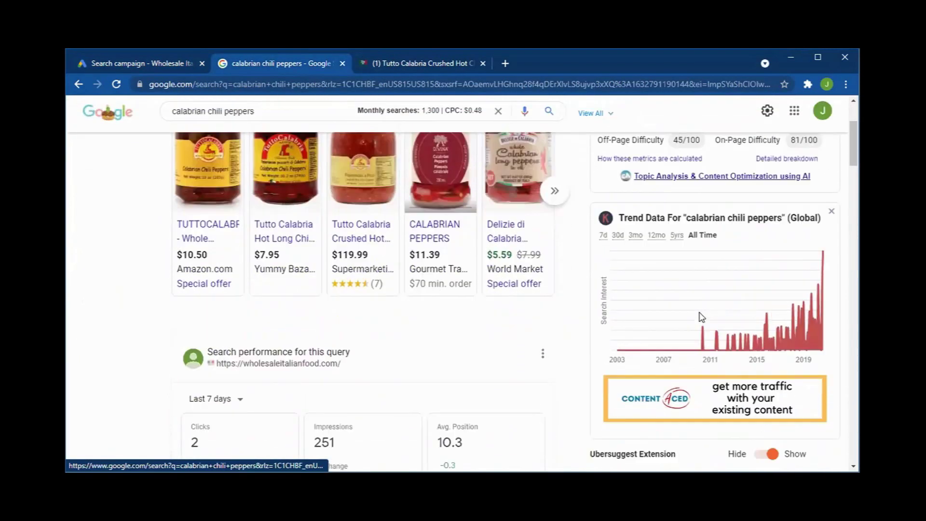
pyautogui.scroll(1, 598, 330)
pyautogui.scroll(-9, 598, 330)
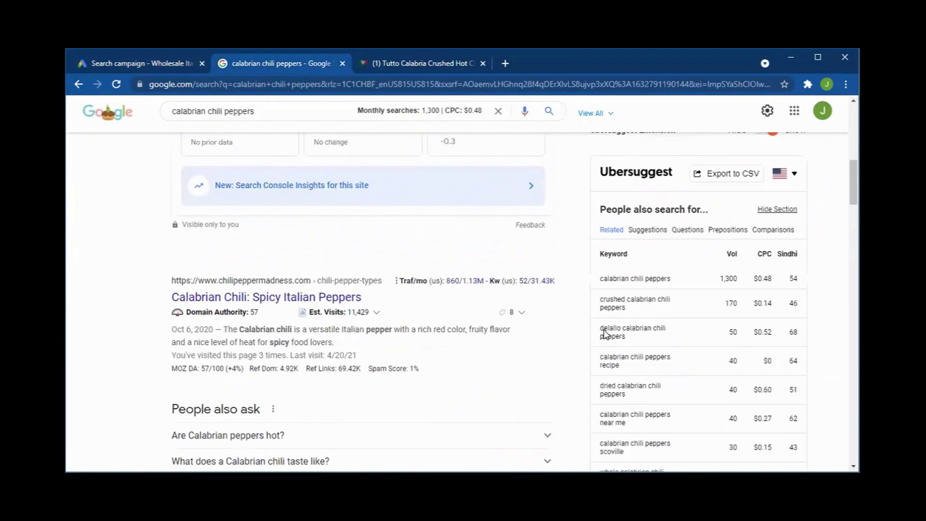
pyautogui.scroll(6, 606, 334)
pyautogui.scroll(-6, 606, 334)
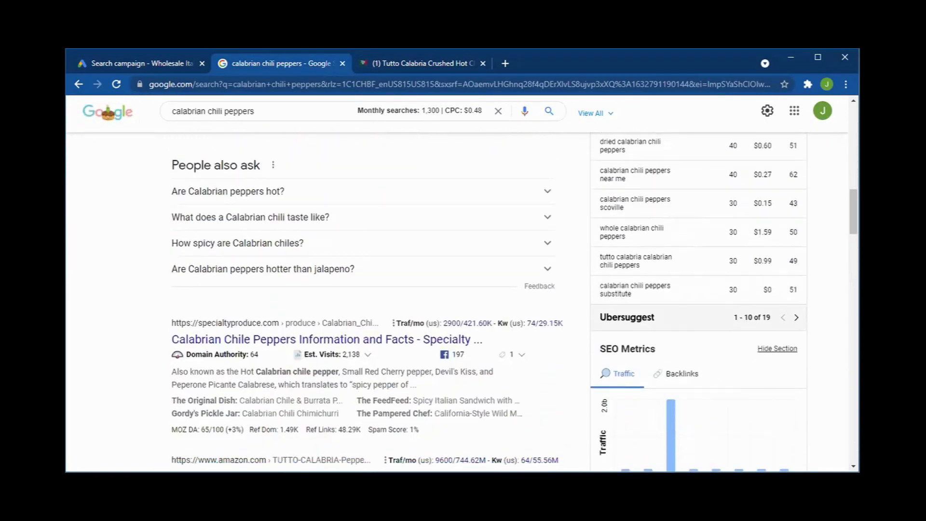
pyautogui.moveTo(853, 204); pyautogui.dragTo(849, 362)
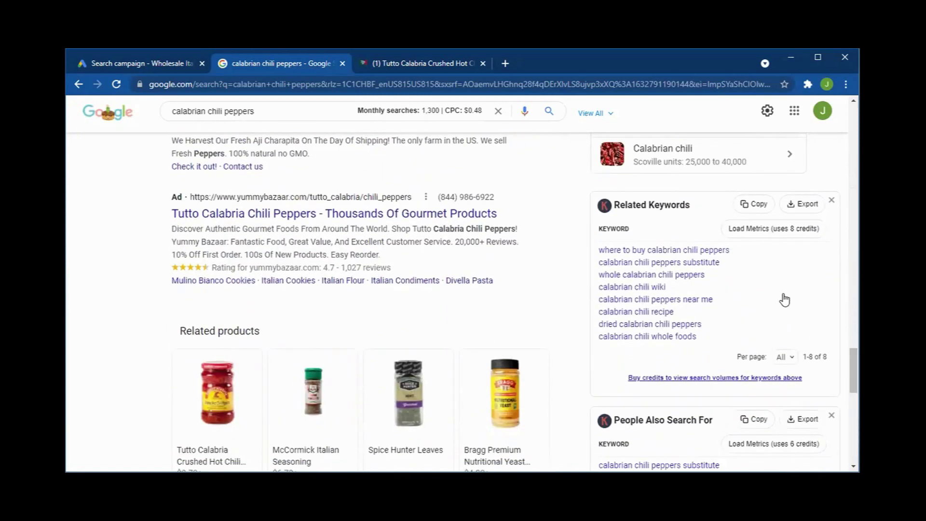
pyautogui.moveTo(724, 344); pyautogui.dragTo(560, 289)
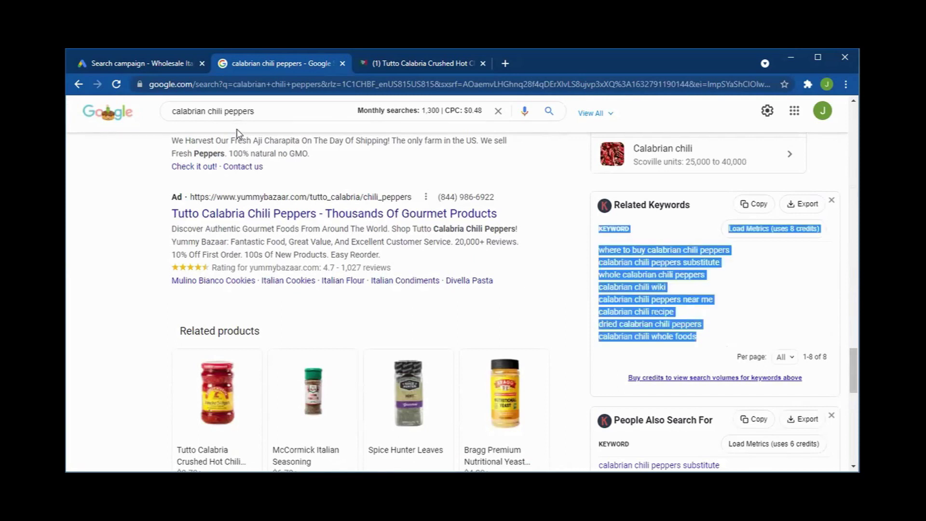
# Back in Google Ads, paste the copied Calabrian chili keywords on a new line after "hot chile pepper" in Ad group 1's keywords.
pyautogui.click(170, 65)
pyautogui.click(311, 303)
pyautogui.scroll(-3, 622, 245)
pyautogui.click(265, 353)
pyautogui.press('Return')
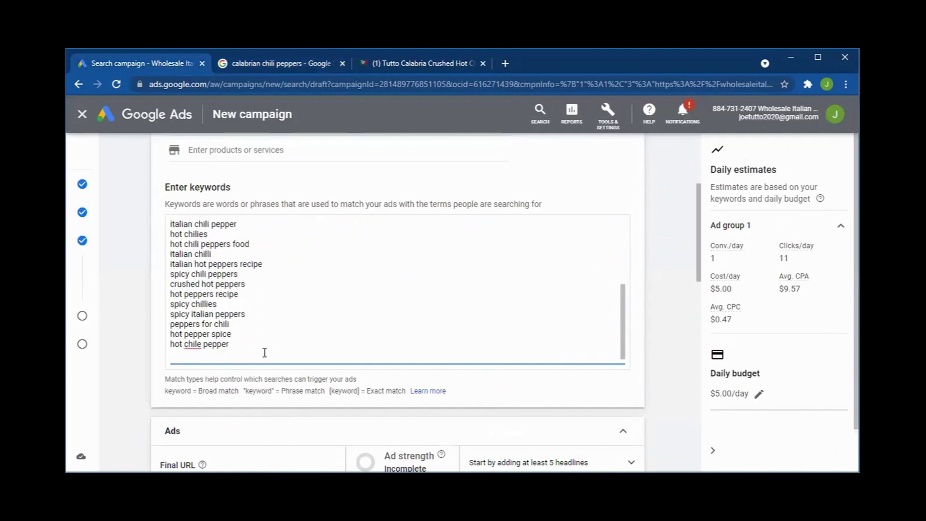
pyautogui.write('Load Metrics (uses 8 credits) KEYWORD where to buy calabrian chili peppers calabrian chili peppers substitute whole calabrian chili peppers calabrian chili wiki calabrian chili peppers near me calabrian chili recipe dried calabrian chili peppers calabrian chili whole foods')
# Delete the stray "Load Metrics (uses 8 credits)" text above the pasted keyword "where to buy calabrian chili peppers".
pyautogui.click(220, 273)
pyautogui.press('BackSpace')
pyautogui.press('BackSpace')
pyautogui.press('BackSpace')
pyautogui.press('BackSpace')
pyautogui.press('BackSpace')
pyautogui.press('BackSpace')
pyautogui.press('BackSpace')
pyautogui.press('BackSpace')
pyautogui.press('BackSpace')
pyautogui.press('BackSpace')
pyautogui.press('BackSpace')
pyautogui.press('BackSpace')
pyautogui.press('BackSpace')
pyautogui.press('BackSpace')
pyautogui.press('BackSpace')
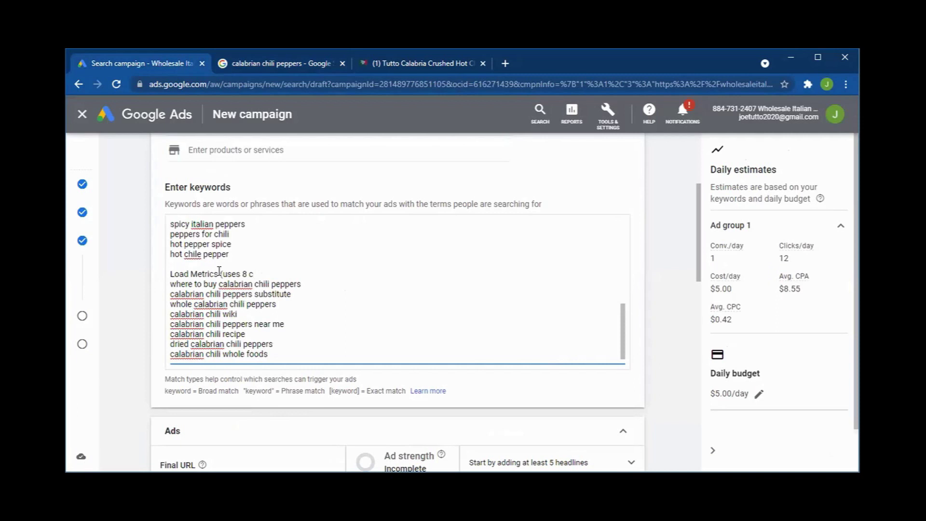
pyautogui.press('BackSpace')
pyautogui.press('BackSpace')
pyautogui.press('BackSpace')
pyautogui.press('BackSpace')
pyautogui.press('BackSpace')
pyautogui.press('BackSpace')
pyautogui.press('BackSpace')
pyautogui.press('BackSpace')
pyautogui.press('BackSpace')
pyautogui.press('BackSpace')
pyautogui.press('BackSpace')
pyautogui.press('BackSpace')
pyautogui.press('BackSpace')
pyautogui.press('BackSpace')
pyautogui.press('BackSpace')
pyautogui.press('BackSpace')
pyautogui.press('BackSpace')
pyautogui.press('BackSpace')
pyautogui.press('BackSpace')
pyautogui.press('BackSpace')
pyautogui.press('BackSpace')
pyautogui.press('BackSpace')
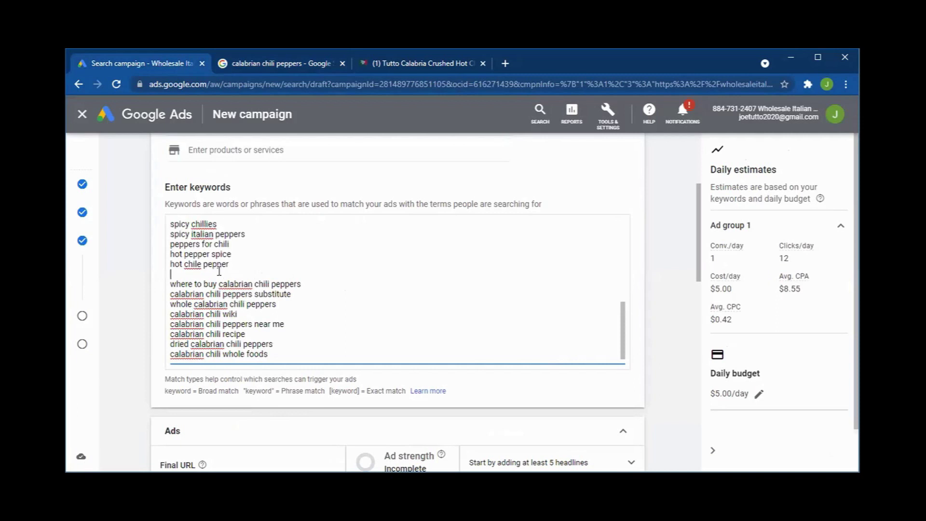
# Remove the blank line above "where to buy calabrian chili peppers" and change the keyword before it to "hot chile peppers".
pyautogui.press('BackSpace')
pyautogui.press('BackSpace')
pyautogui.press('BackSpace')
pyautogui.press('BackSpace')
pyautogui.press('BackSpace')
pyautogui.press('BackSpace')
pyautogui.press('BackSpace')
pyautogui.write('pepp')
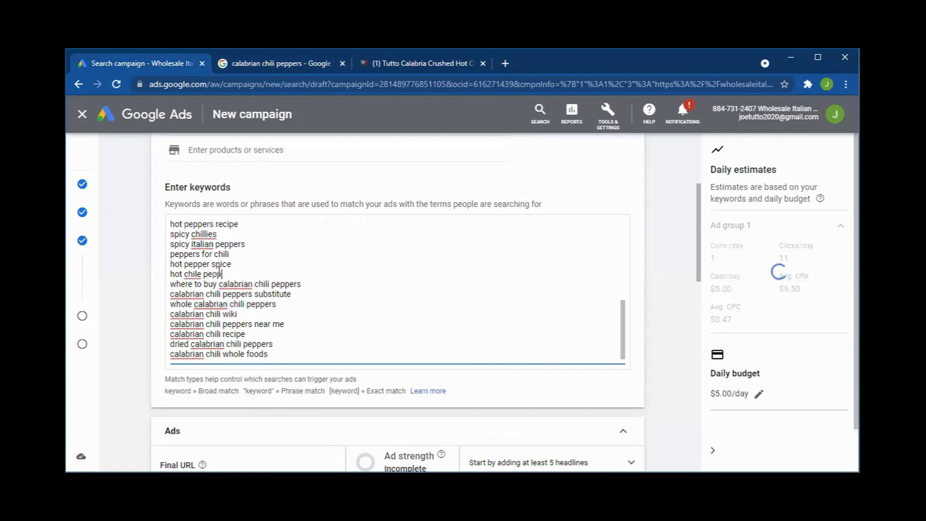
pyautogui.write('ers')
# Review Ad group 1's full keyword list, from the suggested chili pepper terms through the pasted Calabrian chili terms.
pyautogui.moveTo(626, 311); pyautogui.dragTo(618, 340)
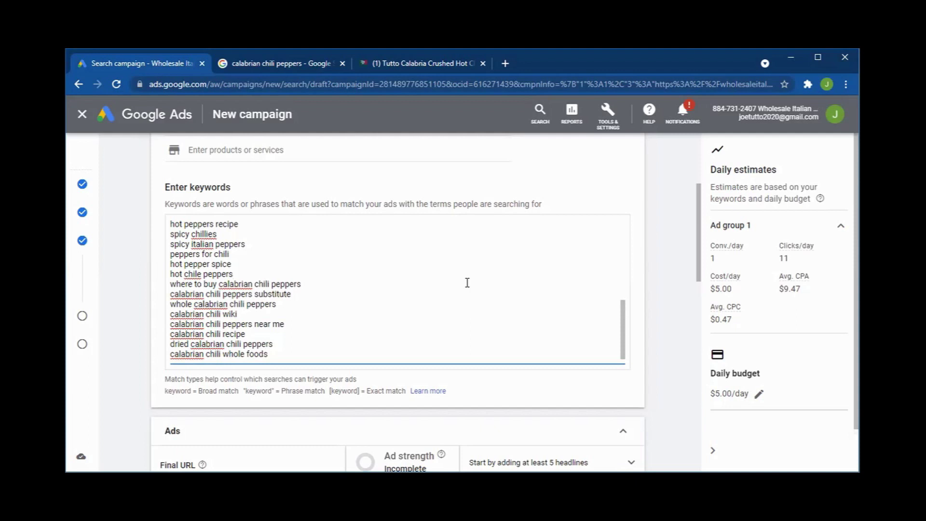
pyautogui.scroll(-1, 468, 283)
pyautogui.scroll(5, 475, 277)
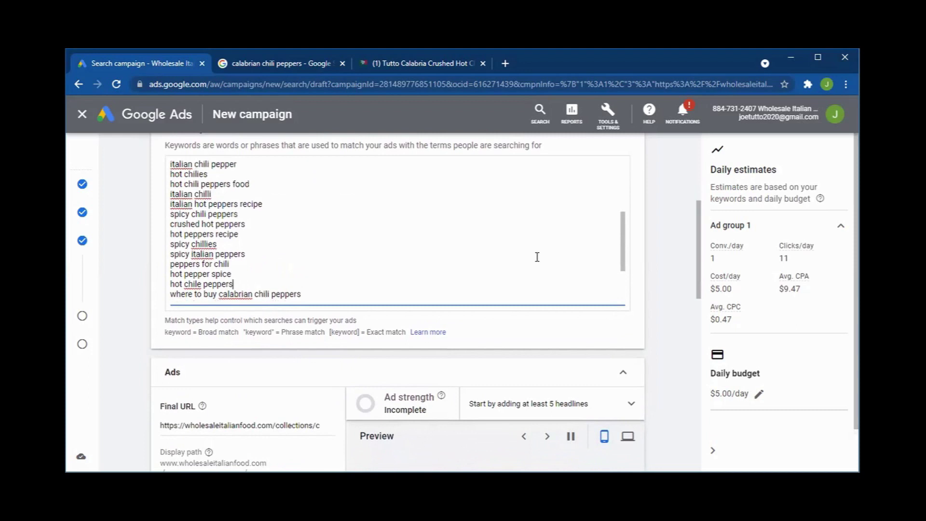
pyautogui.scroll(2, 671, 259)
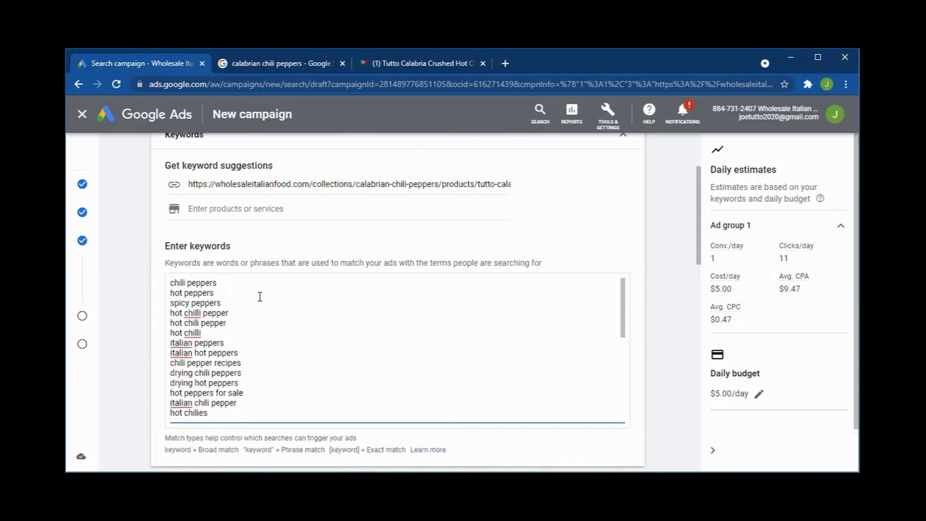
pyautogui.scroll(-1, 227, 295)
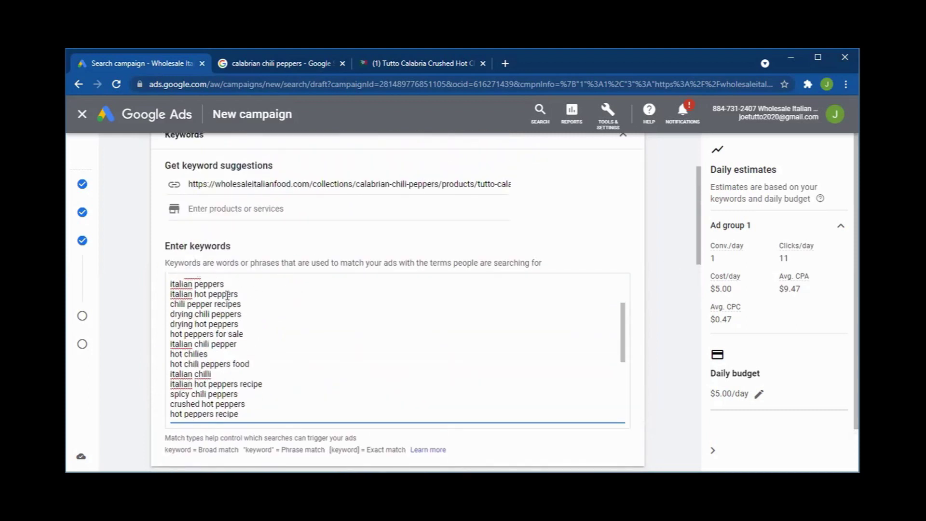
pyautogui.scroll(-1, 234, 299)
pyautogui.scroll(-3, 249, 307)
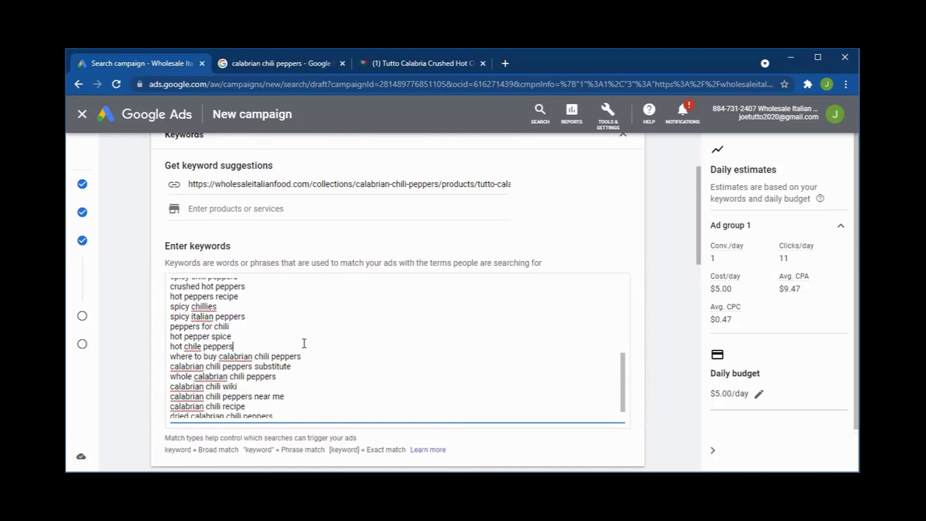
pyautogui.scroll(6, 329, 361)
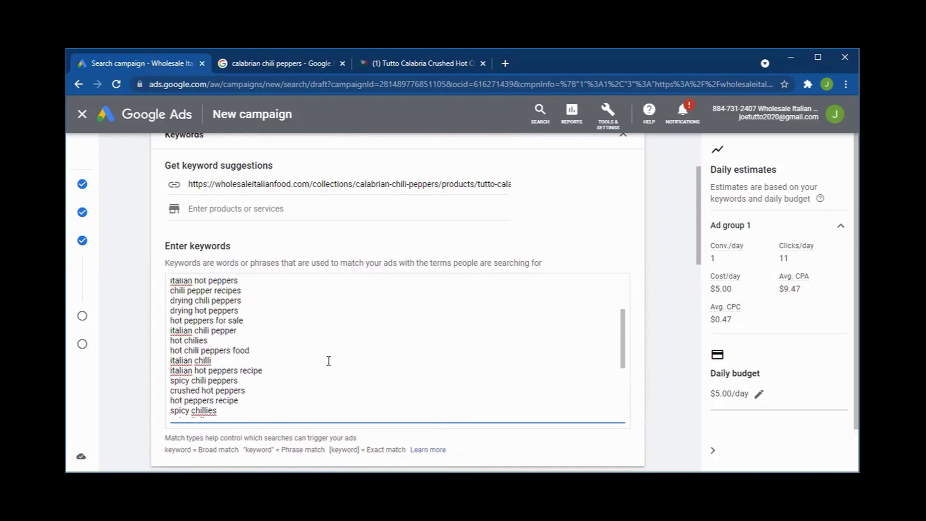
pyautogui.scroll(1, 328, 361)
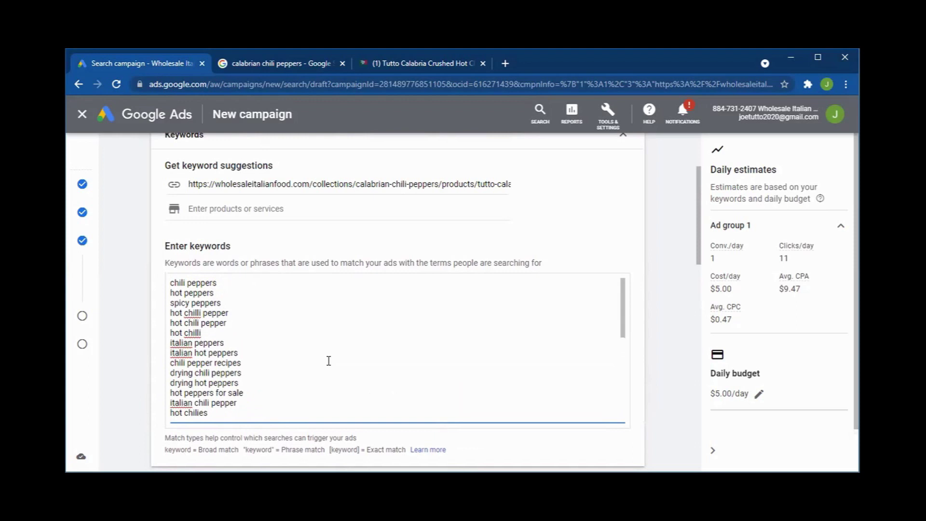